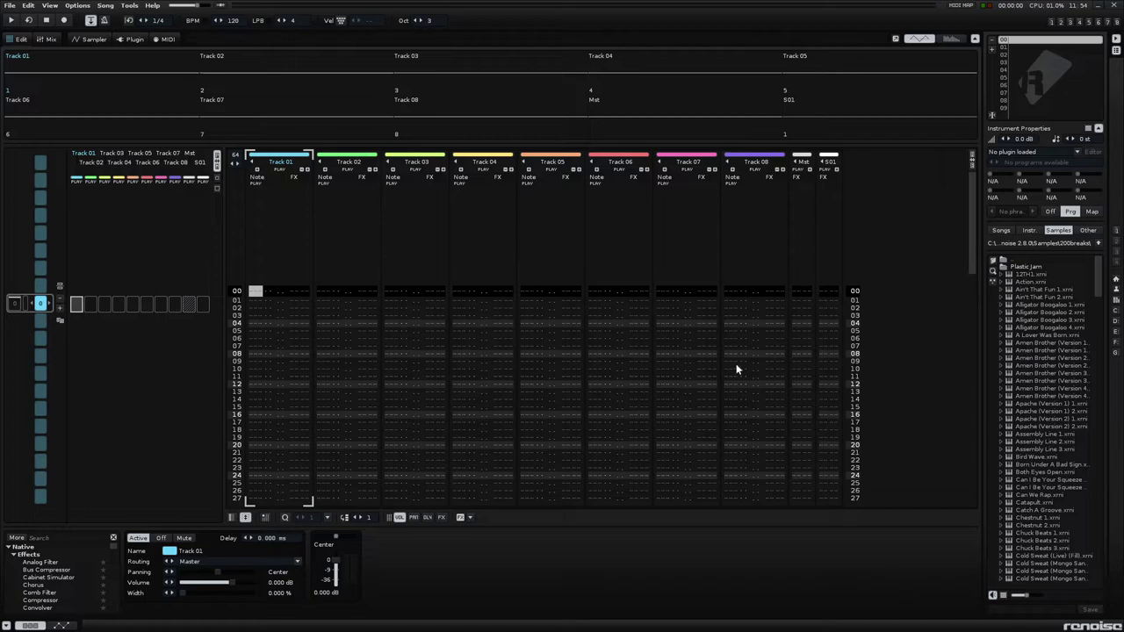
- Delete four of the eight sequencer tracks, keeping Tracks 01 to 04 plus the master and send tracks
{"action": "left_click", "coordinate": [664, 294]}
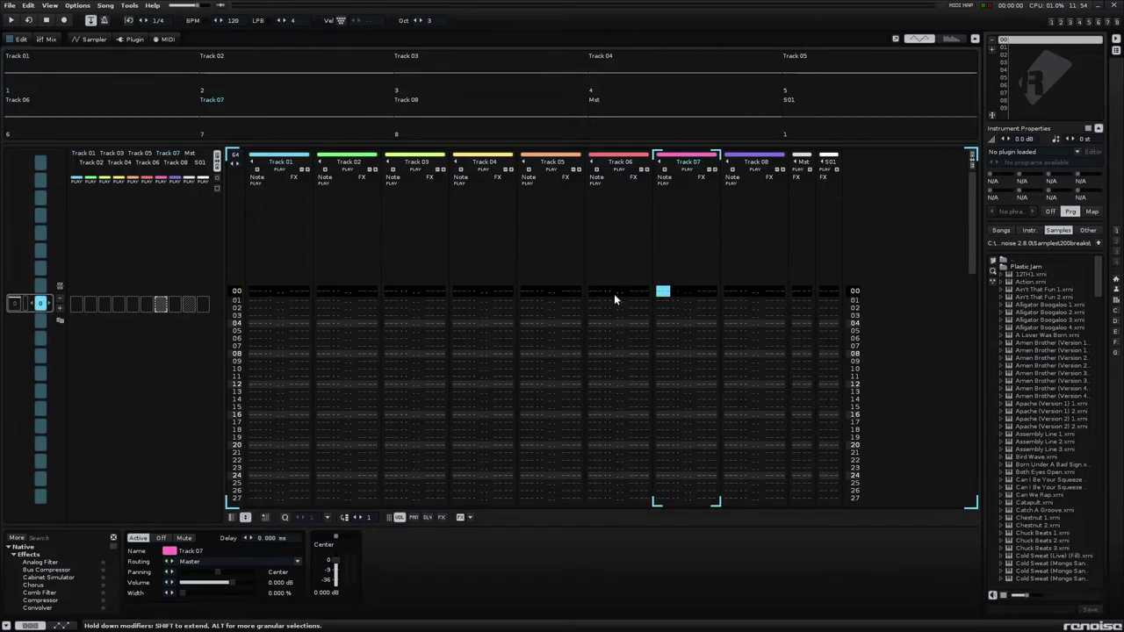
{"action": "key", "text": "ctrl+shift+t"}
{"action": "key", "text": "ctrl+shift+t"}
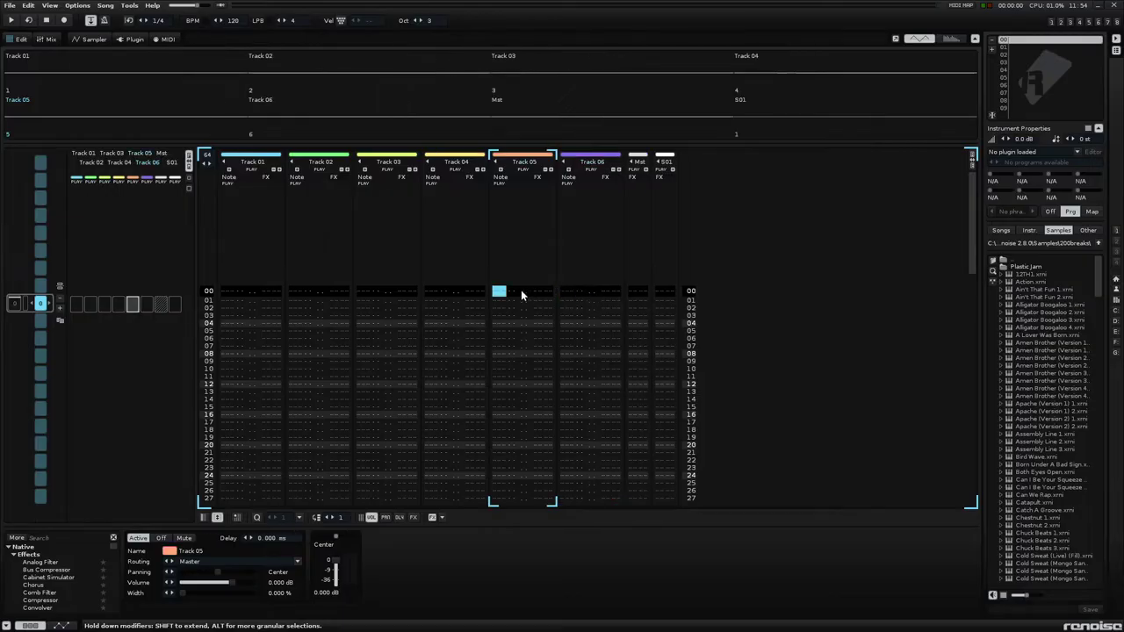
{"action": "key", "text": "ctrl+shift+t"}
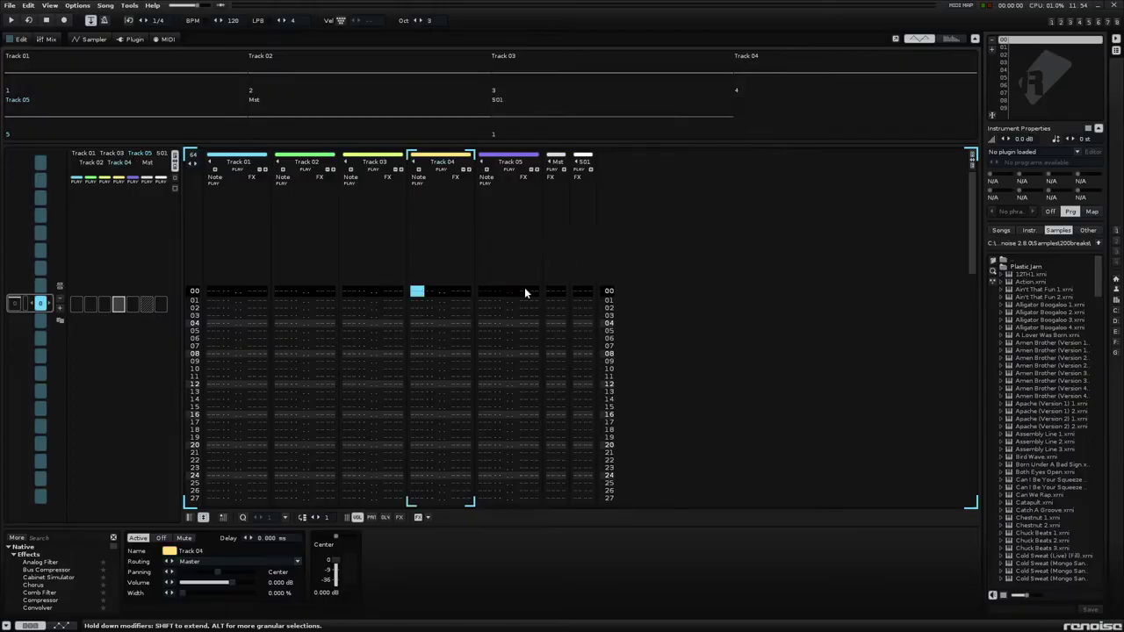
{"action": "left_click", "coordinate": [516, 293]}
{"action": "key", "text": "ctrl+shift+t"}
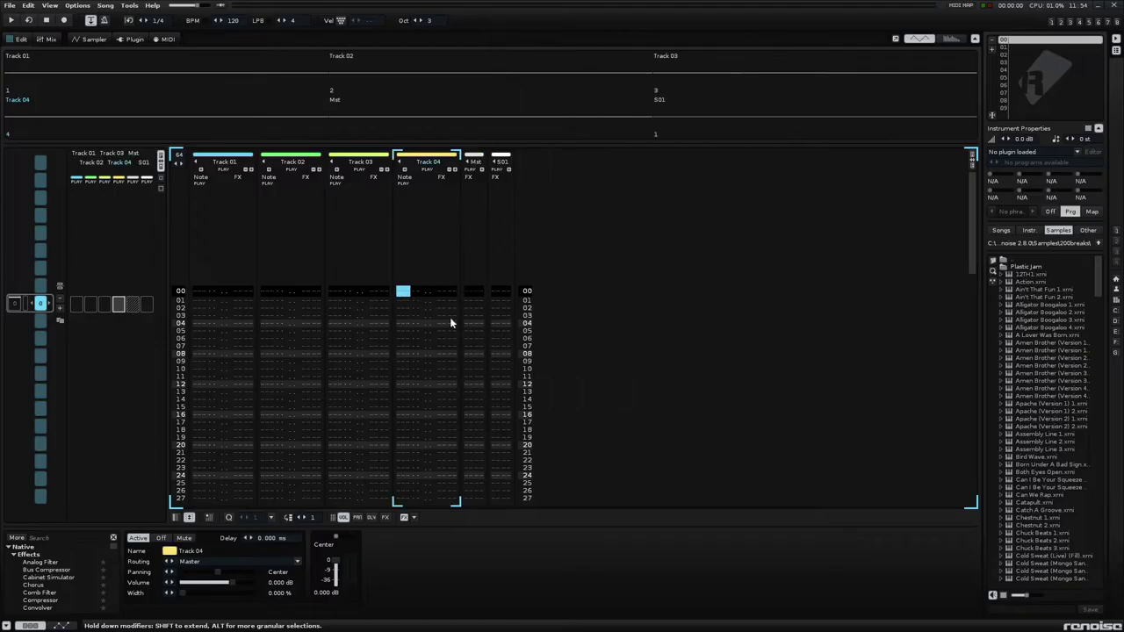
- Load an Amen Brother (Version 1) break from the sample library into instrument slot 00, with Track 01 selected
{"action": "left_click", "coordinate": [200, 292]}
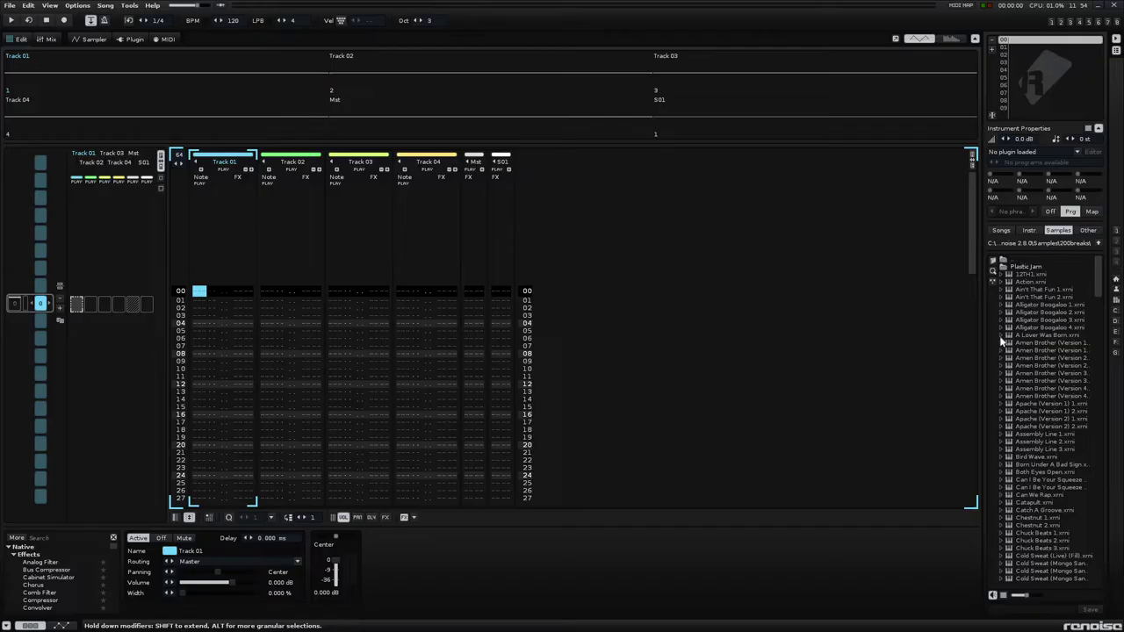
{"action": "scroll", "coordinate": [1042, 445], "scroll_direction": "down", "scroll_amount": 1}
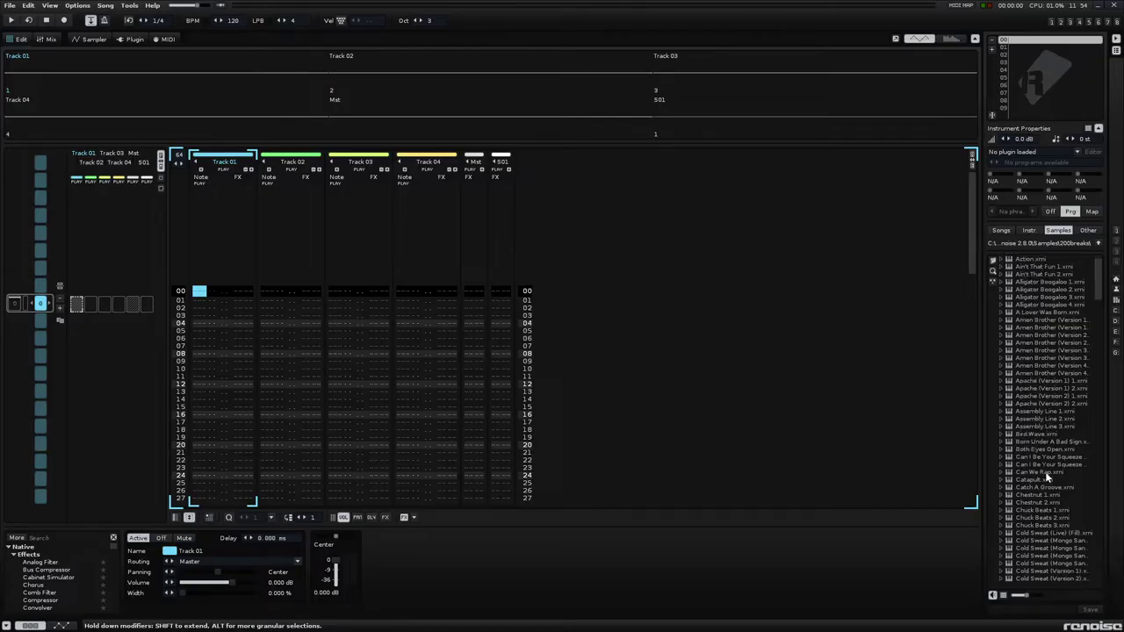
{"action": "double_click", "coordinate": [1057, 329]}
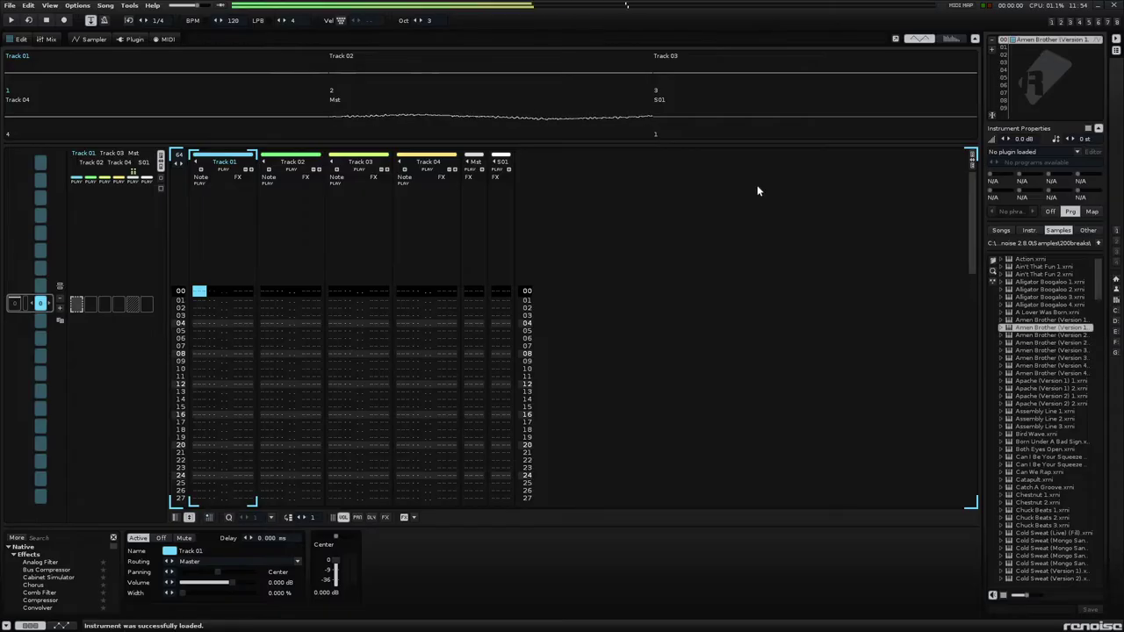
- Set the song to 165 BPM and 8 lines per beat, and enable pattern editing with an edit step of 4
{"action": "scroll", "coordinate": [296, 21], "scroll_direction": "up", "scroll_amount": 4}
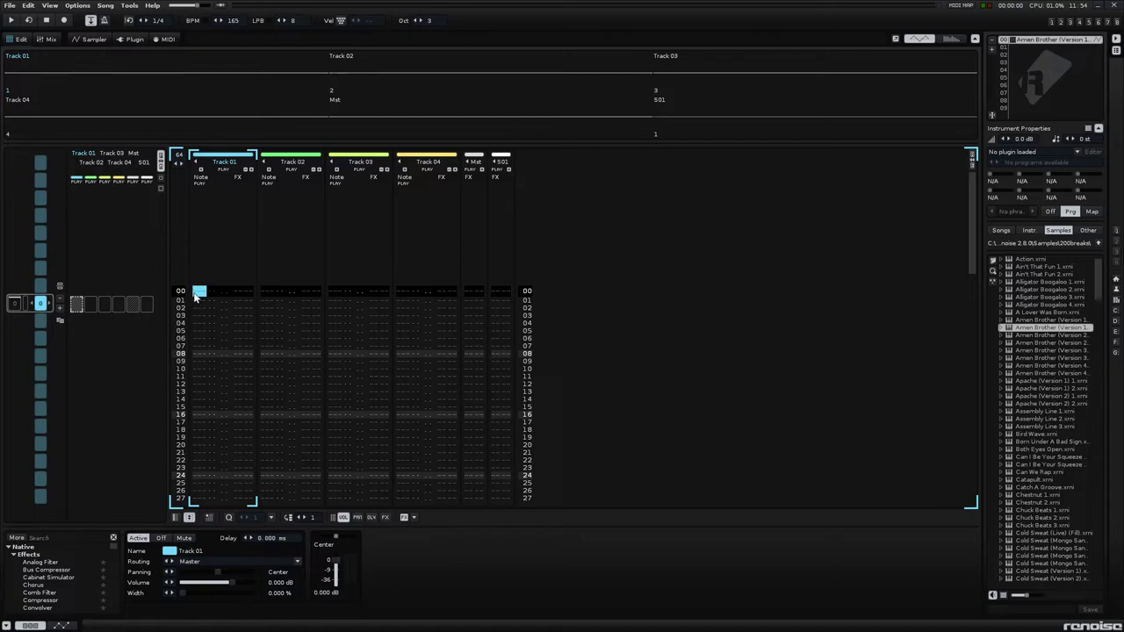
{"action": "key", "text": "Escape"}
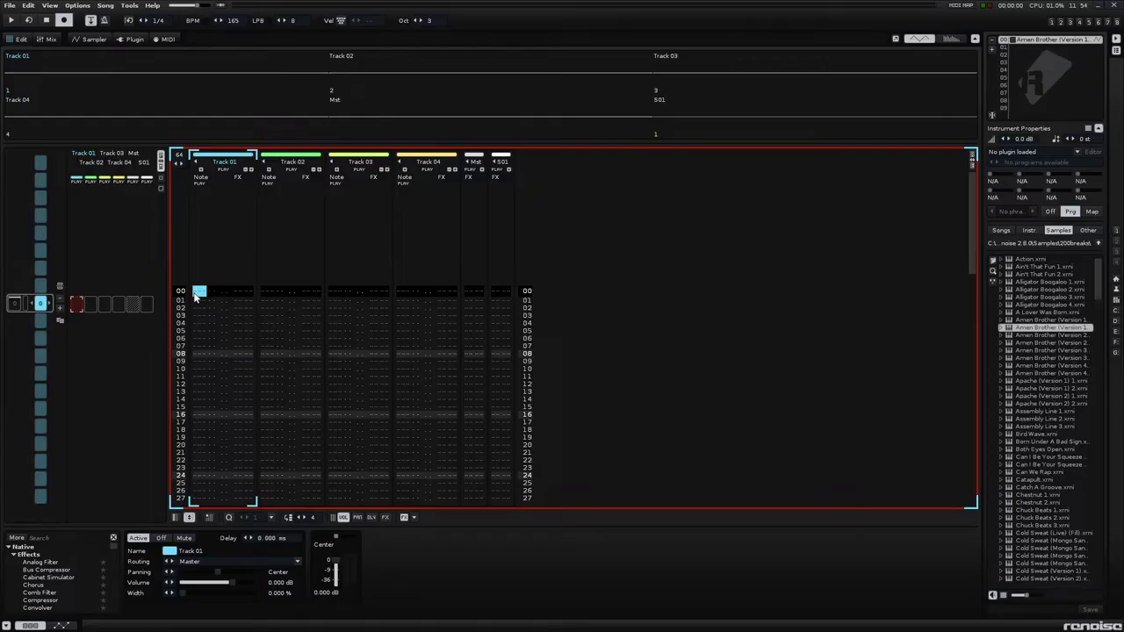
- Enter the break notes C#4, D-4, D#4 and E-4 on Track 01 at lines 00, 04, 08 and 12
{"action": "key", "text": "s"}
{"action": "key", "text": "Up"}
{"action": "key", "text": "Up"}
{"action": "key", "text": "Up"}
{"action": "key", "text": "Up"}
{"action": "key", "text": "s"}
{"action": "key", "text": "x"}
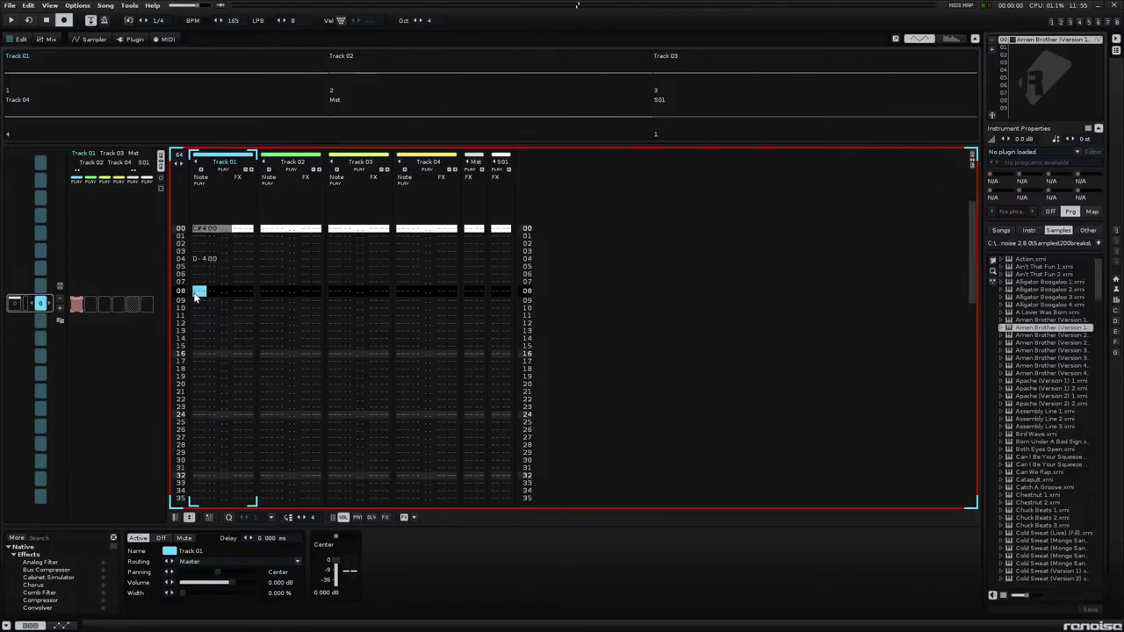
{"action": "key", "text": "d"}
{"action": "key", "text": "c"}
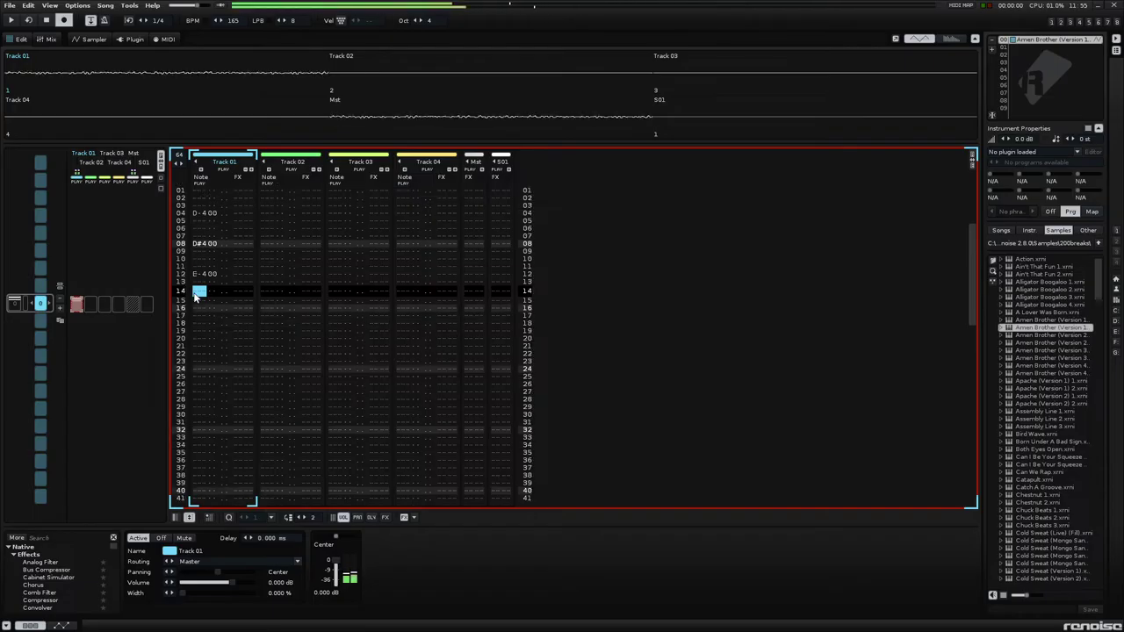
- Enter F-4, E-4, F-4, D#4 and E-4 on Track 01 at lines 14, 16, 18, 20 and 24
{"action": "key", "text": "v"}
{"action": "key", "text": "v"}
{"action": "key", "text": "d"}
{"action": "key", "text": "c"}
{"action": "key", "text": "v"}
{"action": "key", "text": "c"}
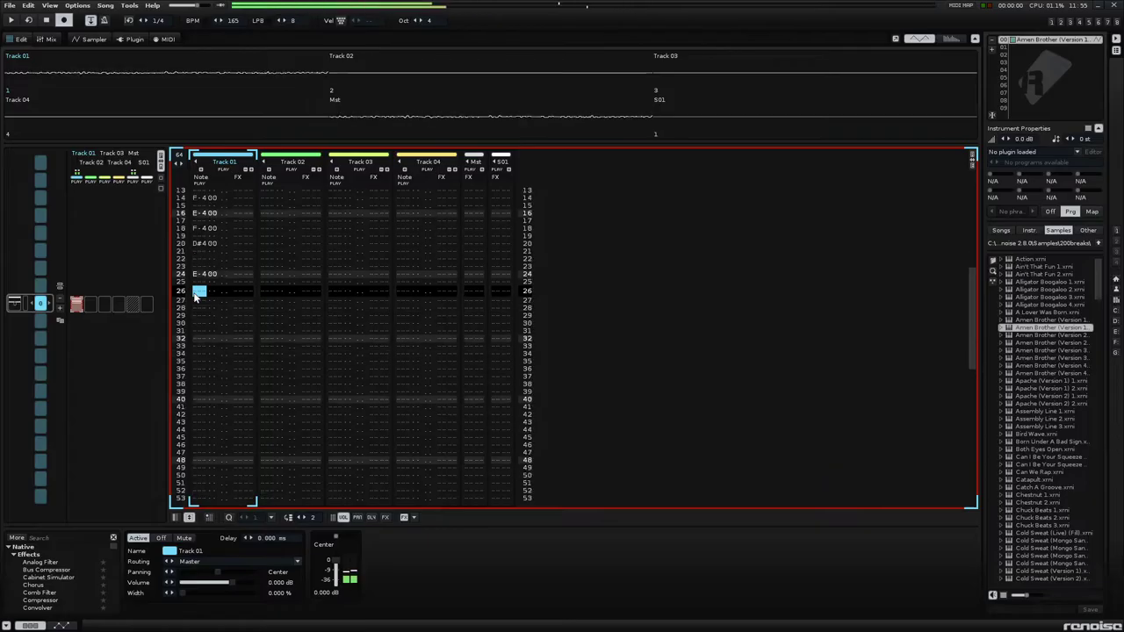
- Enter F-4, E-4, F-4, D#4 and D#4 on Track 01 at lines 26, 28, 30, 32 and 36
{"action": "key", "text": "v"}
{"action": "key", "text": "d"}
{"action": "key", "text": "d"}
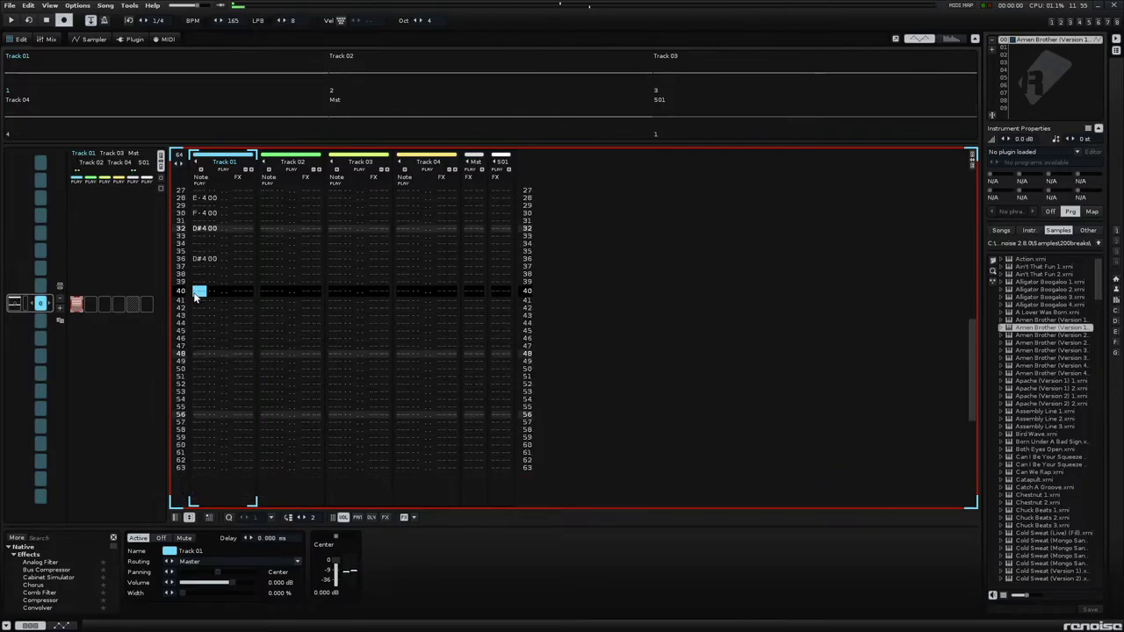
- Finish Track 01 with C#4, F-4, D#4, D#4, E-4, F-4, D#4, C#4 on lines 40, 42, 44, 48, 52, 54, 56, 60 and play it
{"action": "key", "text": "s"}
{"action": "key", "text": "v"}
{"action": "key", "text": "d"}
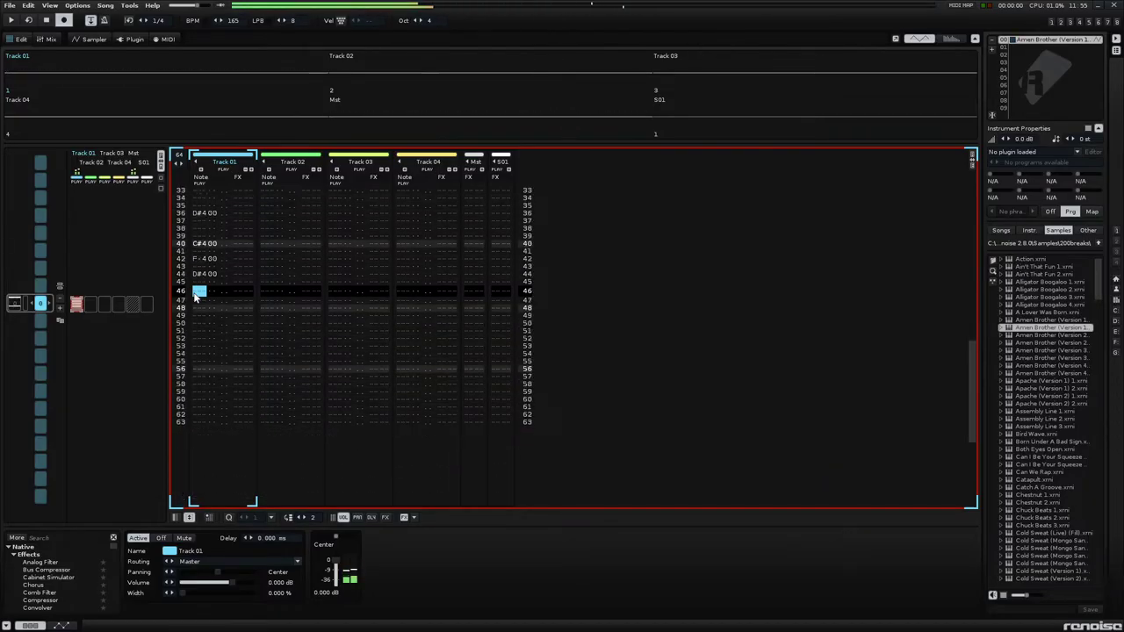
{"action": "key", "text": "Down"}
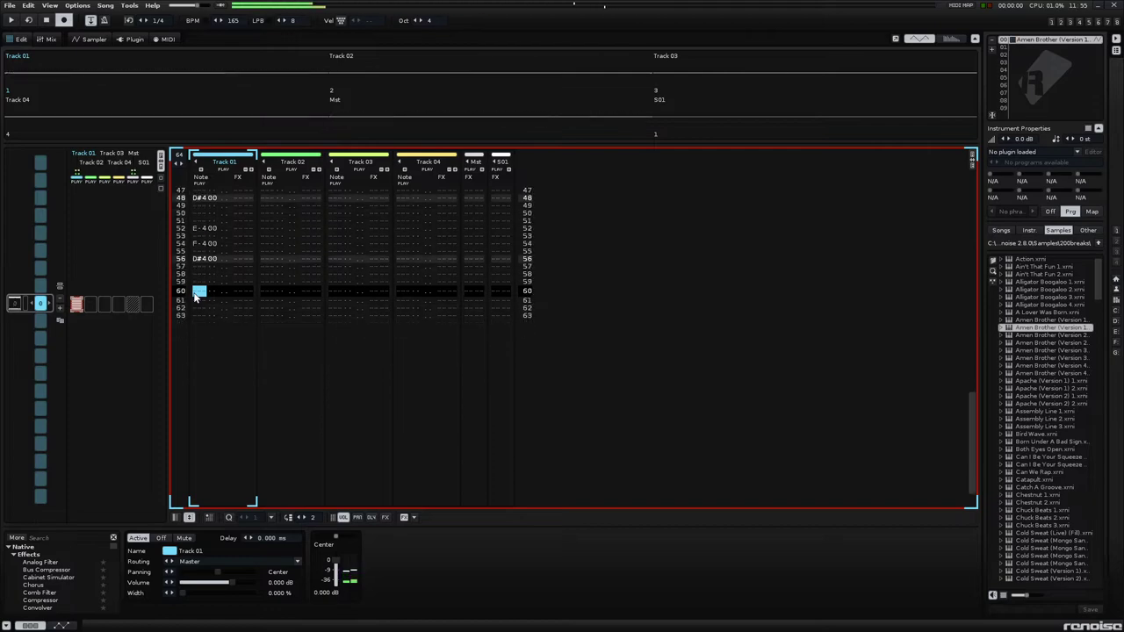
{"action": "key", "text": "space"}
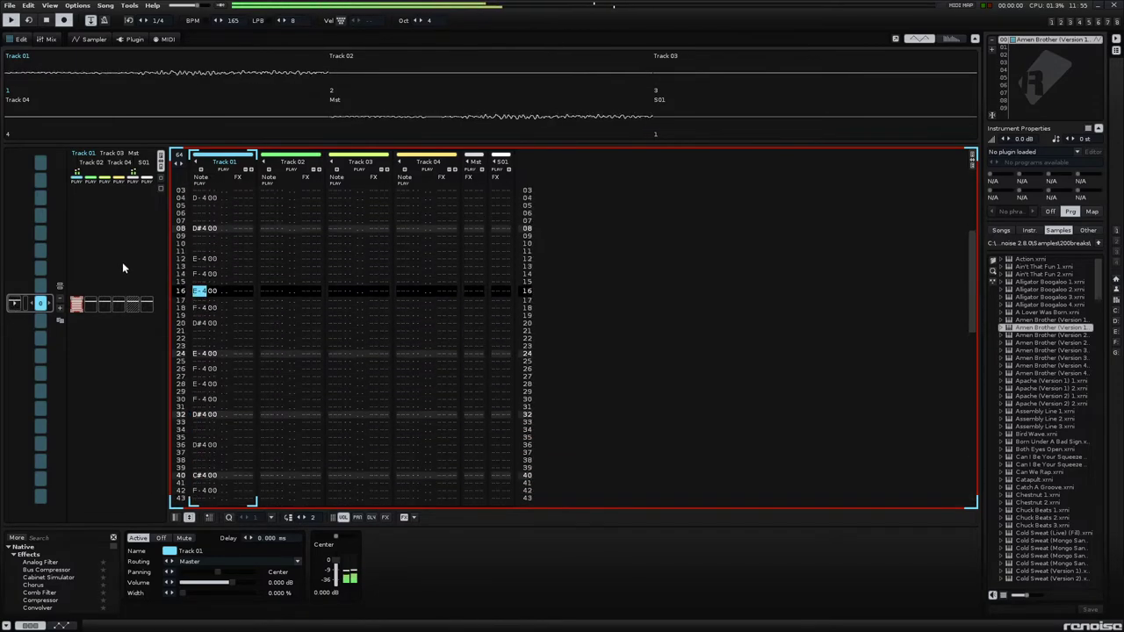
{"action": "key", "text": "space"}
- Load the Synth1 VST plugin into the empty instrument slot 01
{"action": "left_click", "coordinate": [1034, 51]}
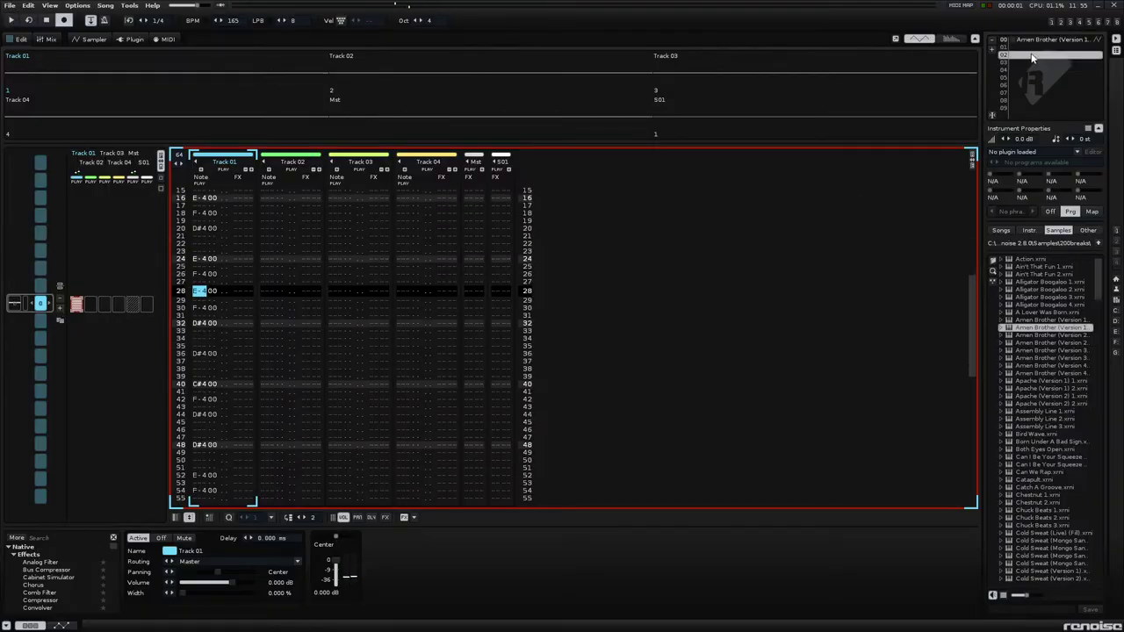
{"action": "left_click", "coordinate": [1034, 47]}
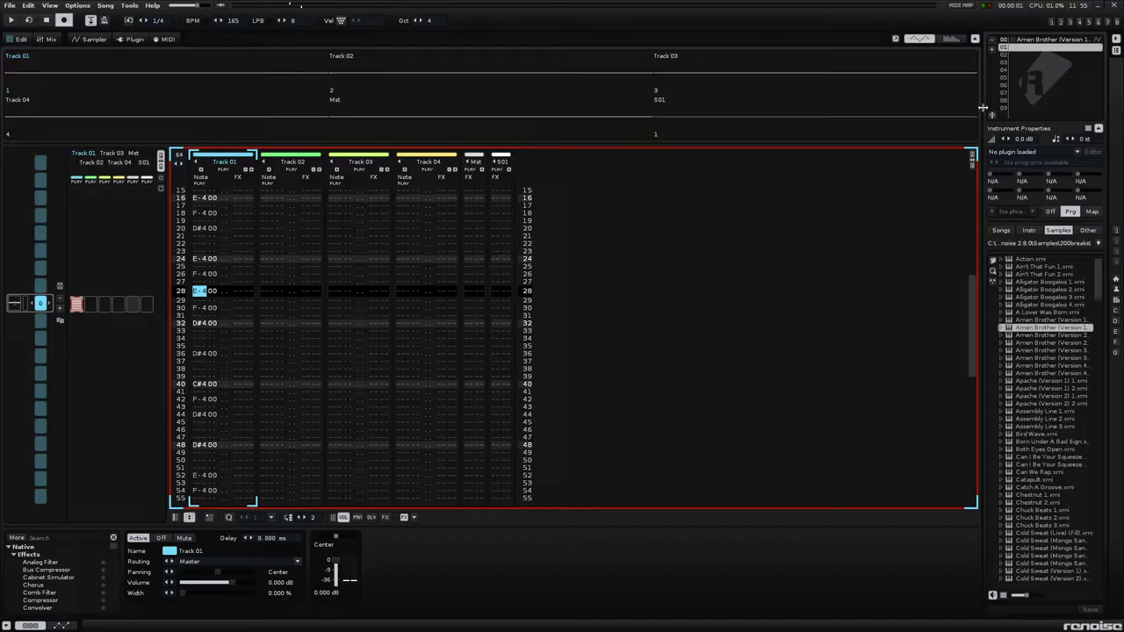
{"action": "left_click", "coordinate": [1067, 153]}
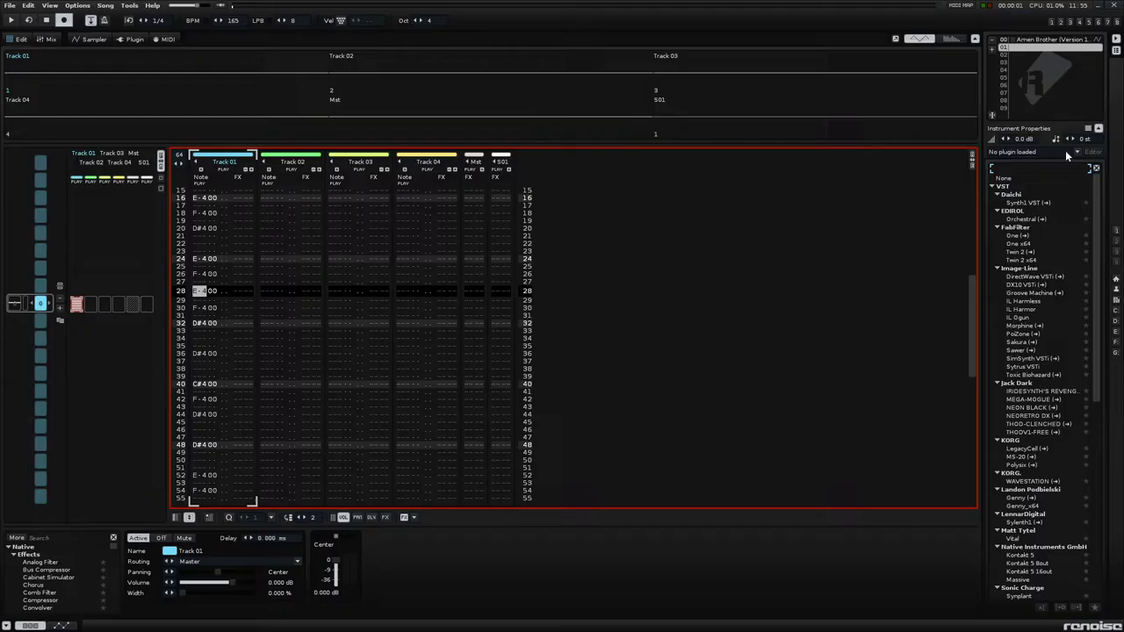
{"action": "left_click", "coordinate": [1028, 202]}
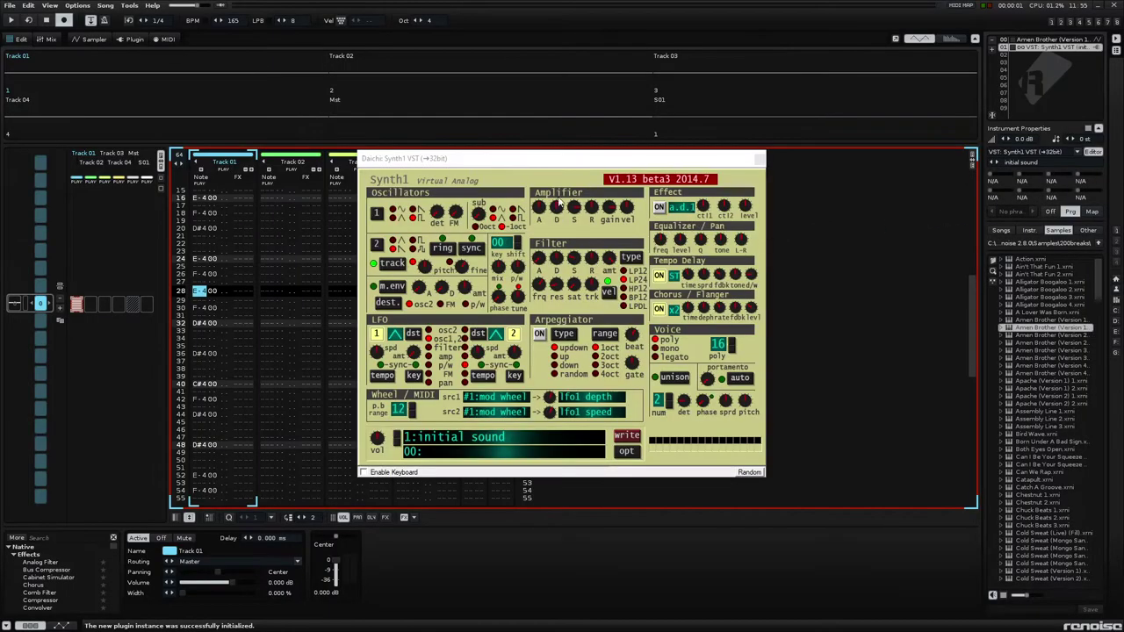
- Load the preset 29:twilight pad from the external Bladerunner.zip bank in Synth1 and close the plugin editor
{"action": "left_click", "coordinate": [412, 443]}
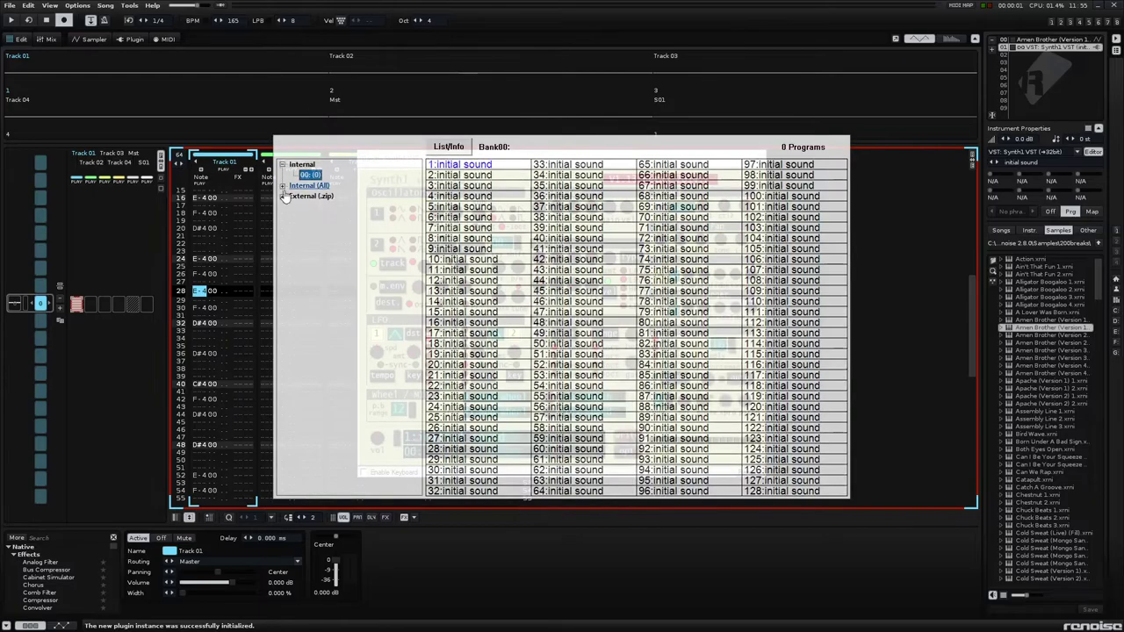
{"action": "left_click", "coordinate": [282, 196]}
{"action": "left_click", "coordinate": [329, 291]}
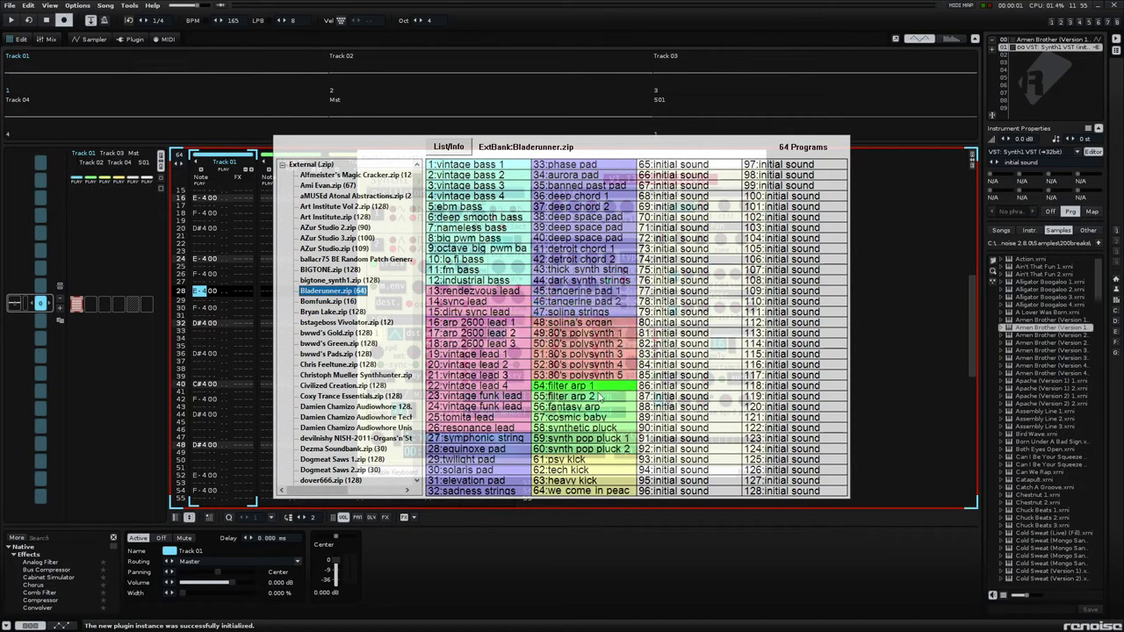
{"action": "left_click", "coordinate": [490, 461]}
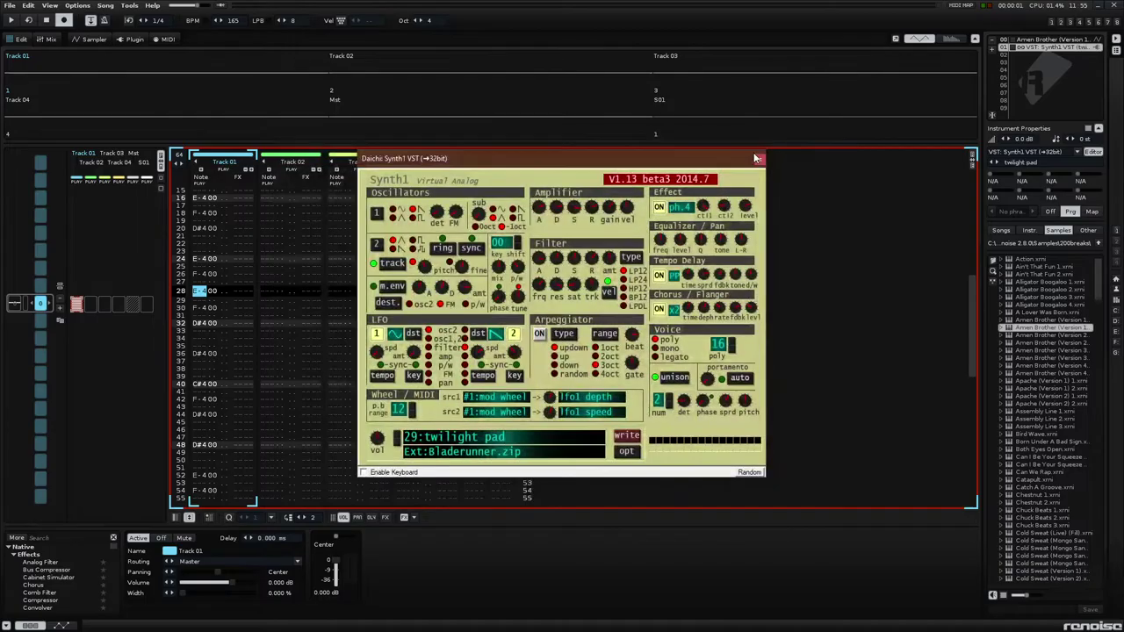
{"action": "left_click", "coordinate": [757, 156]}
- Enter the pad chord G-4, C-5, A#5 on line 00 of Track 02 and play the pattern
{"action": "left_click", "coordinate": [273, 251]}
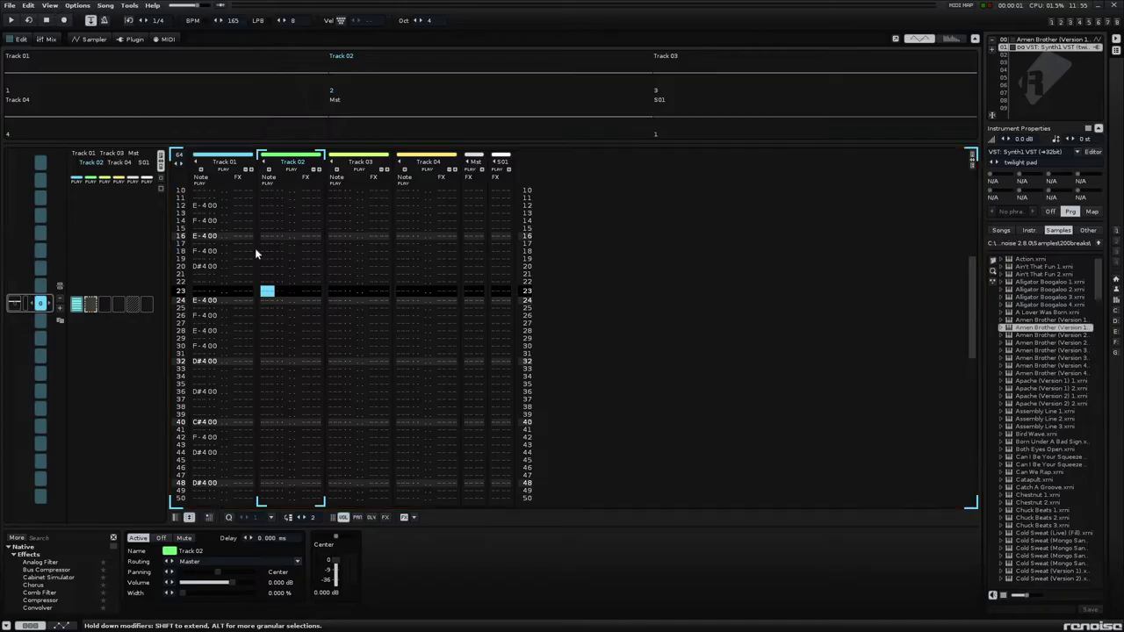
{"action": "key", "text": "Home"}
{"action": "key", "text": "Escape"}
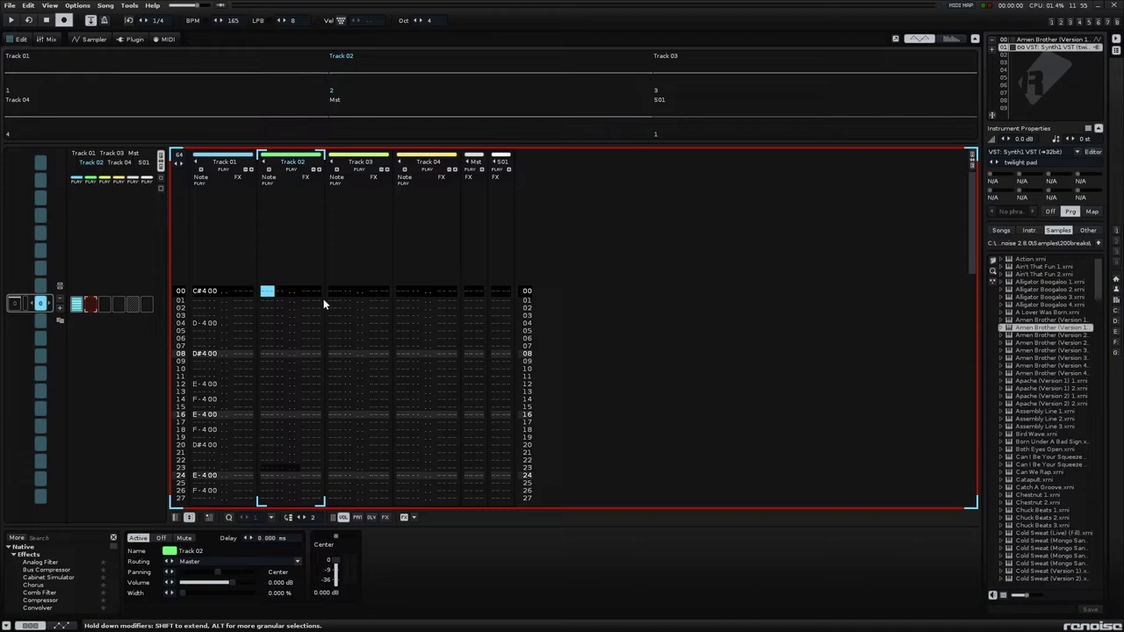
{"action": "key", "text": "b"}
{"action": "key", "text": "q"}
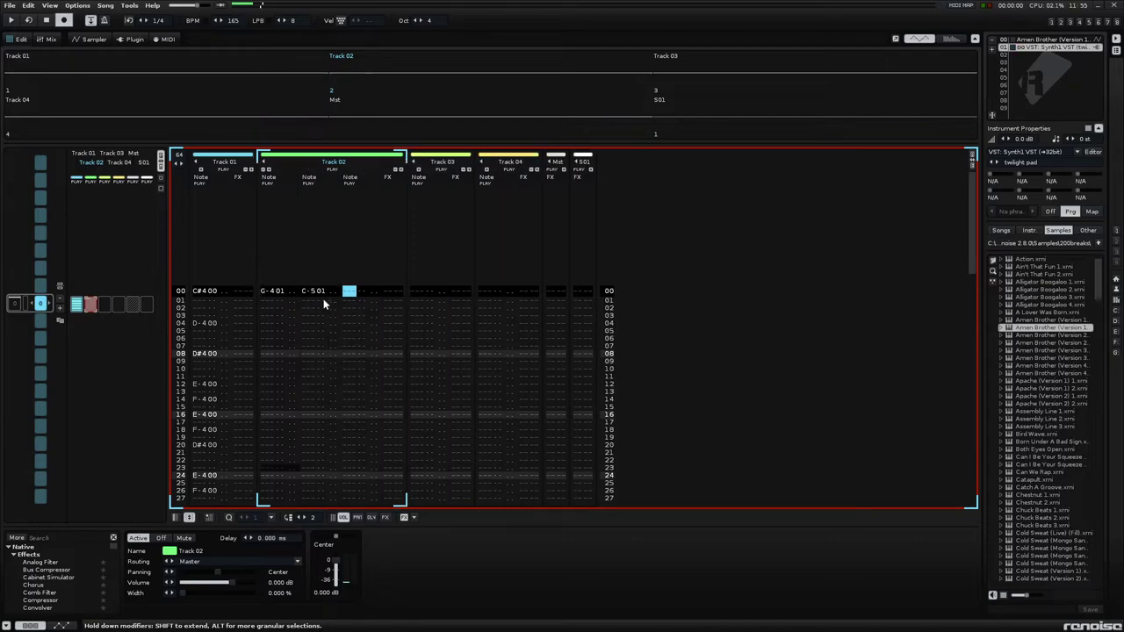
{"action": "key", "text": "7"}
{"action": "key", "text": "space"}
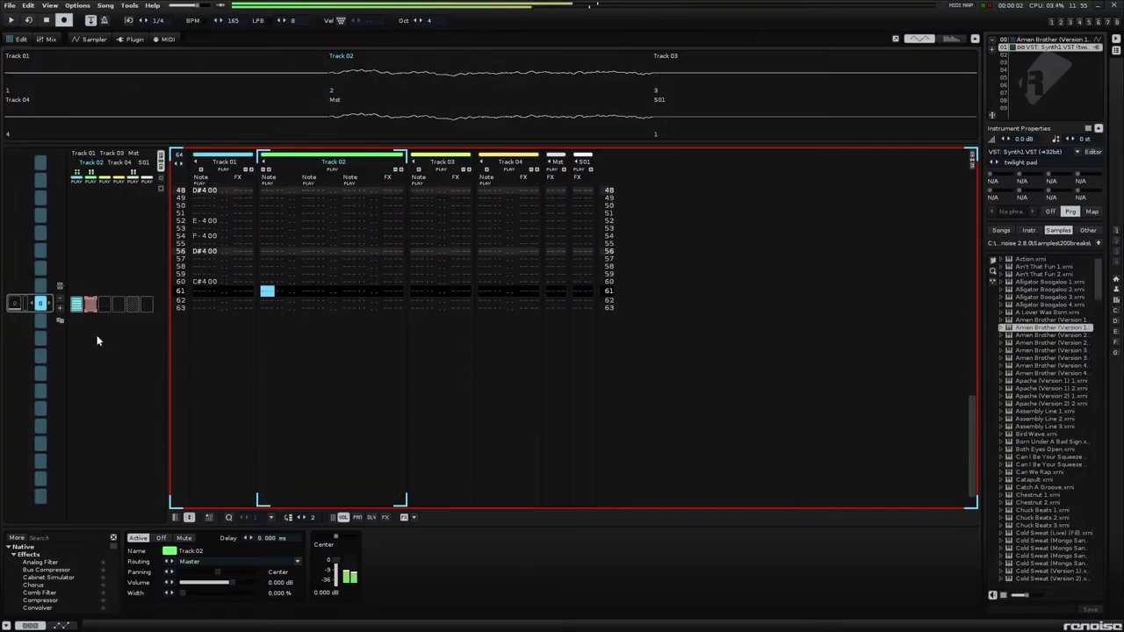
- Extend the sequence to four patterns and copy the Track 01 break into patterns 1, 2 and 3
{"action": "left_click", "coordinate": [60, 307]}
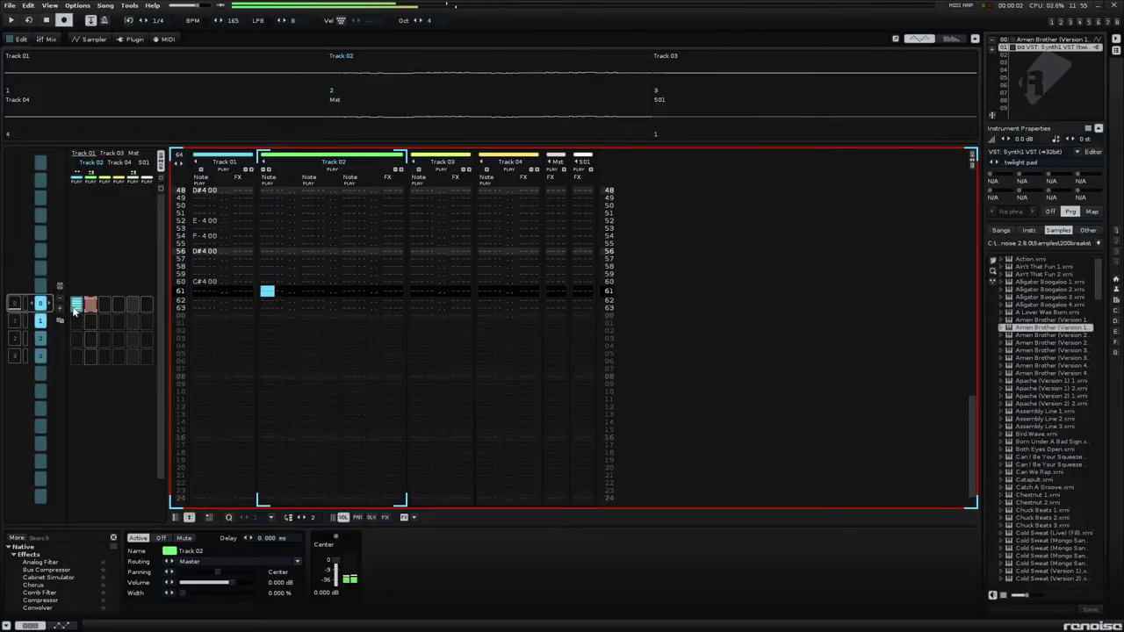
{"action": "mouse_move", "coordinate": [99, 302]}
{"action": "left_mouse_down"}
{"action": "mouse_move", "coordinate": [80, 329]}
{"action": "mouse_move", "coordinate": [83, 356]}
{"action": "mouse_move", "coordinate": [86, 331]}
{"action": "left_mouse_up"}
- Enter the pad chord G#4, D#5, C-6 on line 00 of Track 02 in pattern 1
{"action": "left_click", "coordinate": [302, 311]}
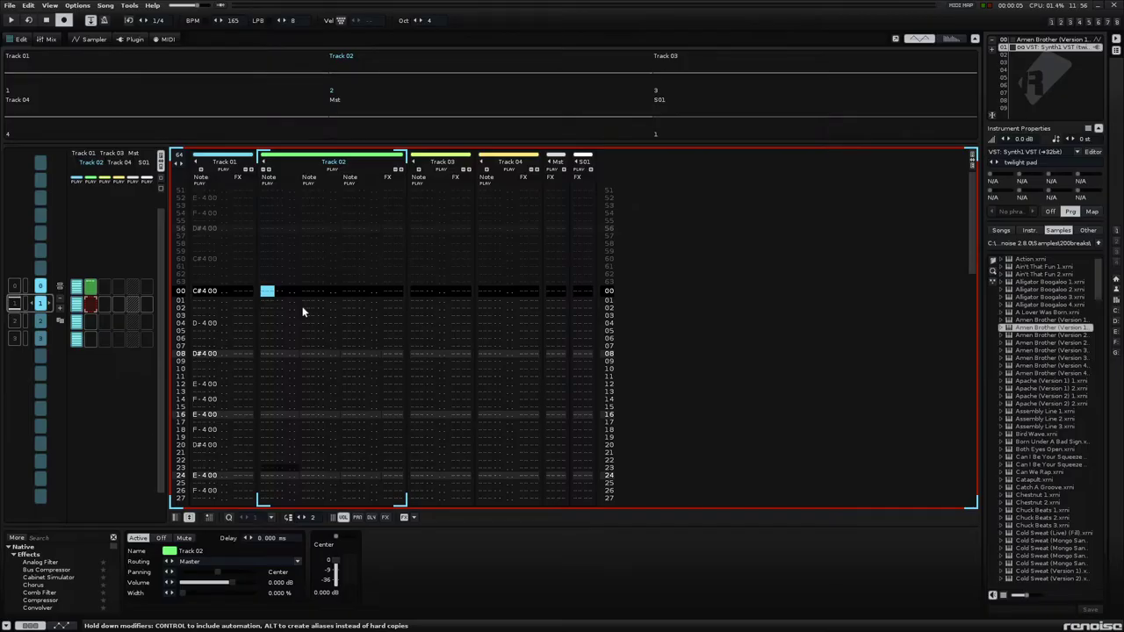
{"action": "key", "text": "h"}
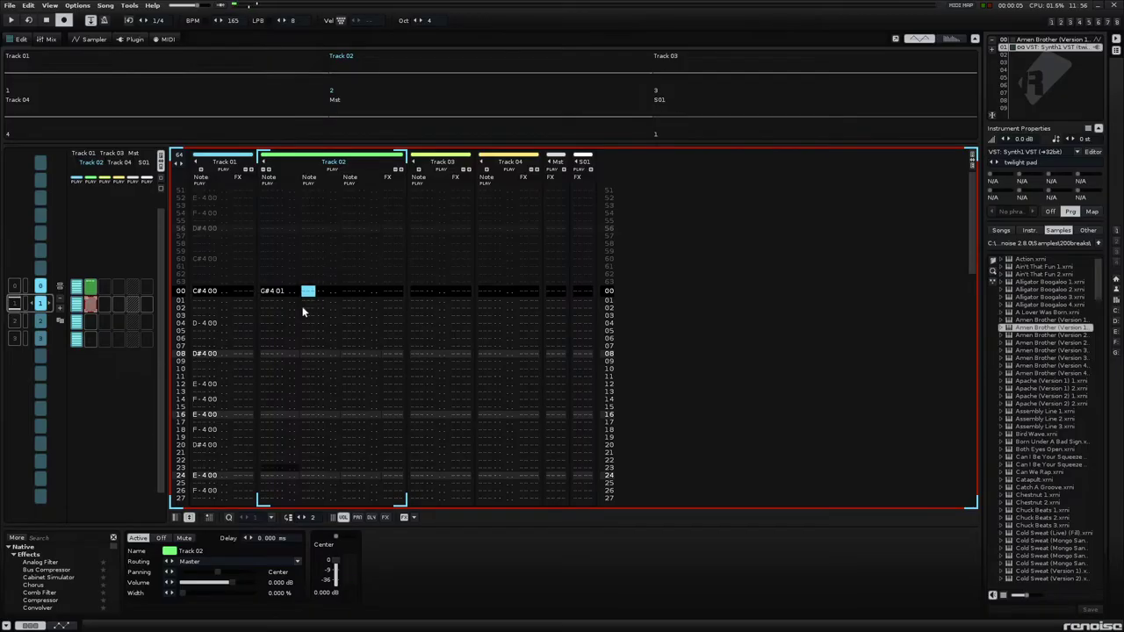
{"action": "key", "text": "3"}
{"action": "key", "text": "i"}
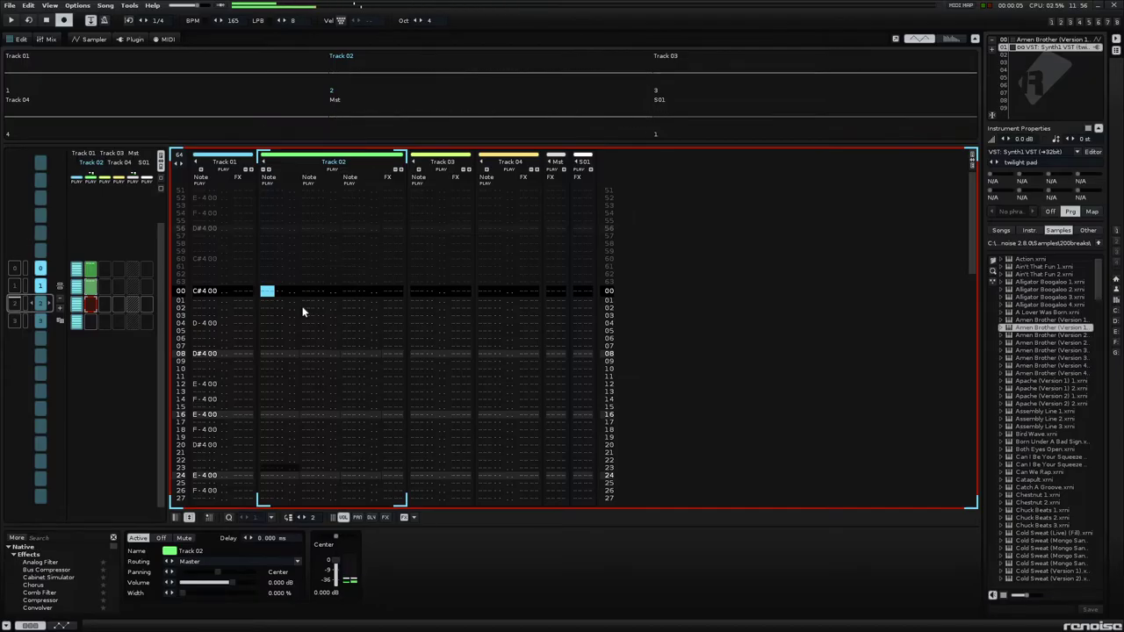
- Enter the pad chord F-4, D#6, G#5 on line 00 of Track 02 in pattern 2 and play it
{"action": "key", "text": "v"}
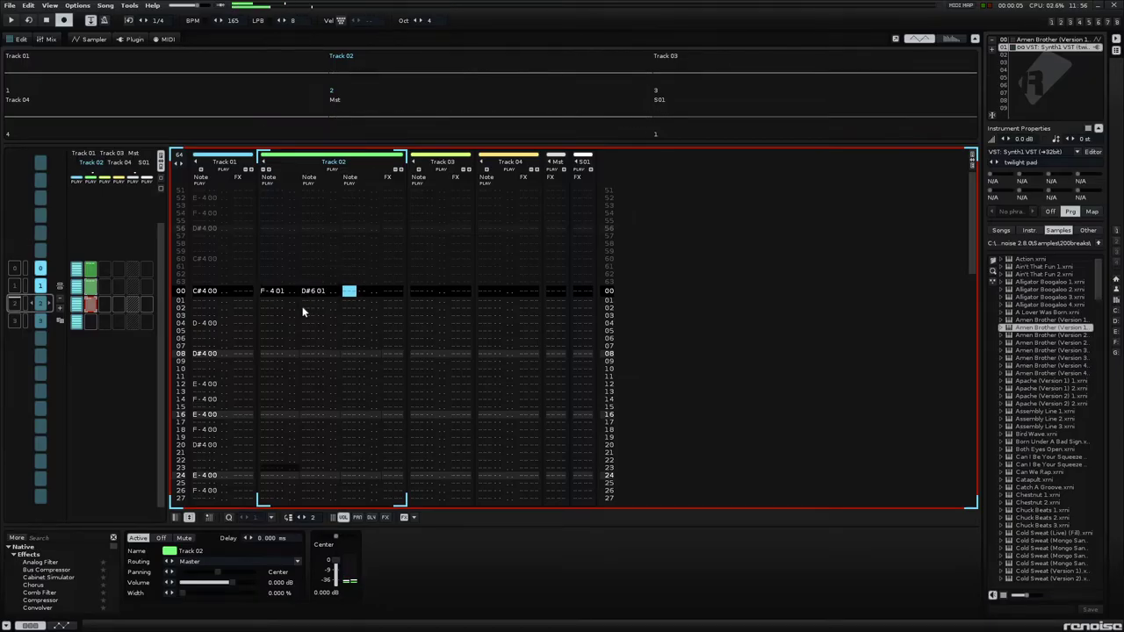
{"action": "key", "text": "0"}
{"action": "key", "text": "6"}
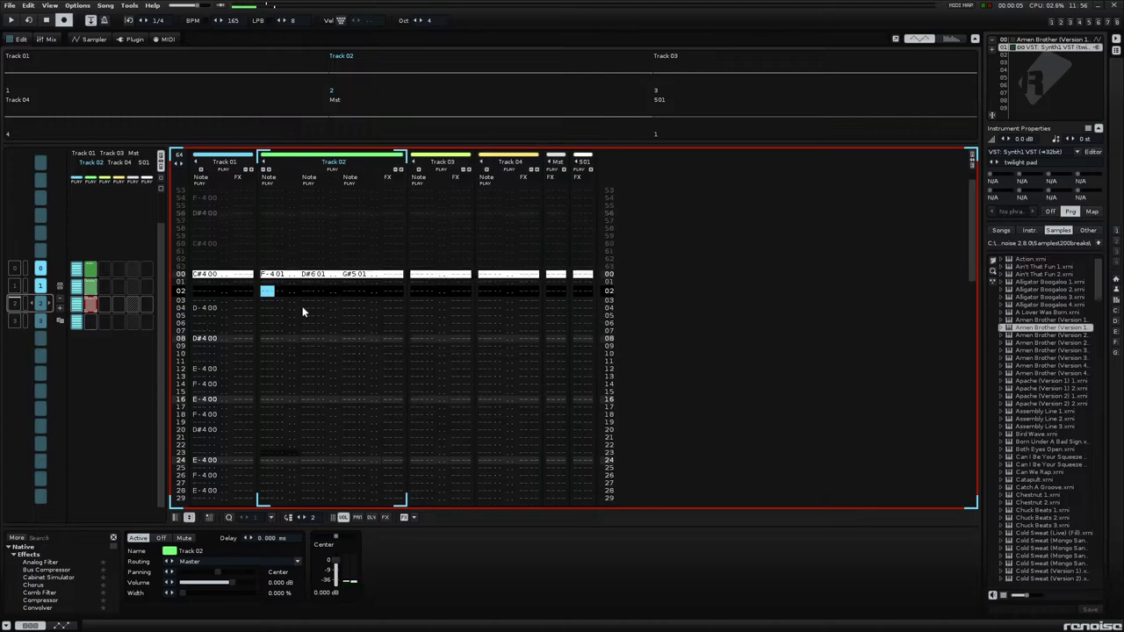
{"action": "key", "text": "space"}
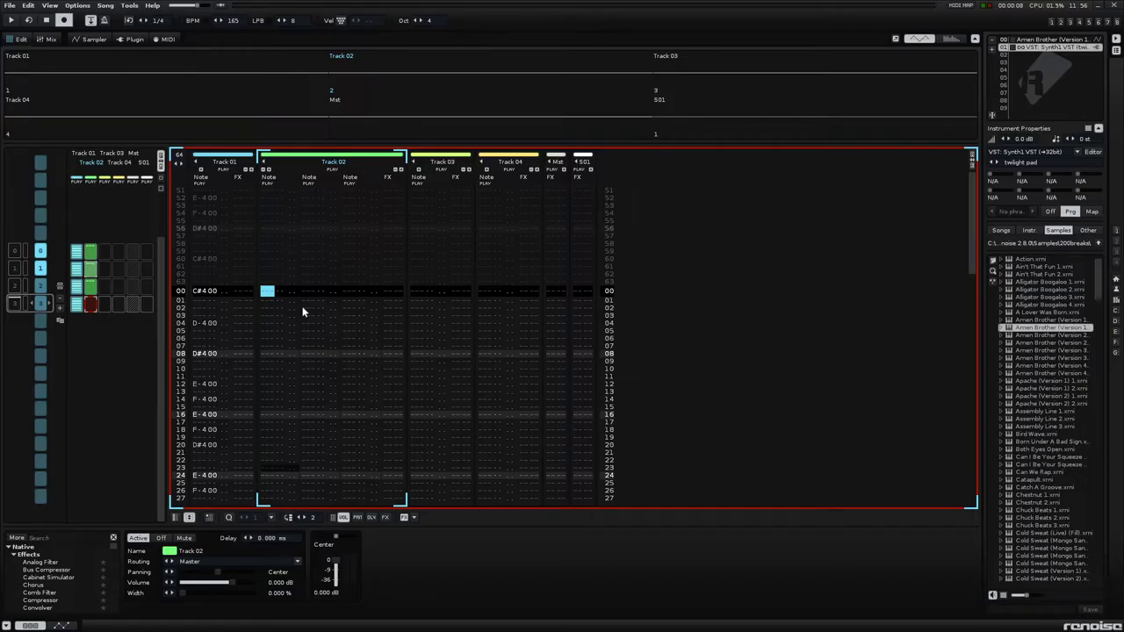
- Enter the pad chord D#4, D-5, A#5 on line 00 of Track 02 in pattern 3
{"action": "key", "text": "d"}
{"action": "key", "text": "w"}
{"action": "key", "text": "7"}
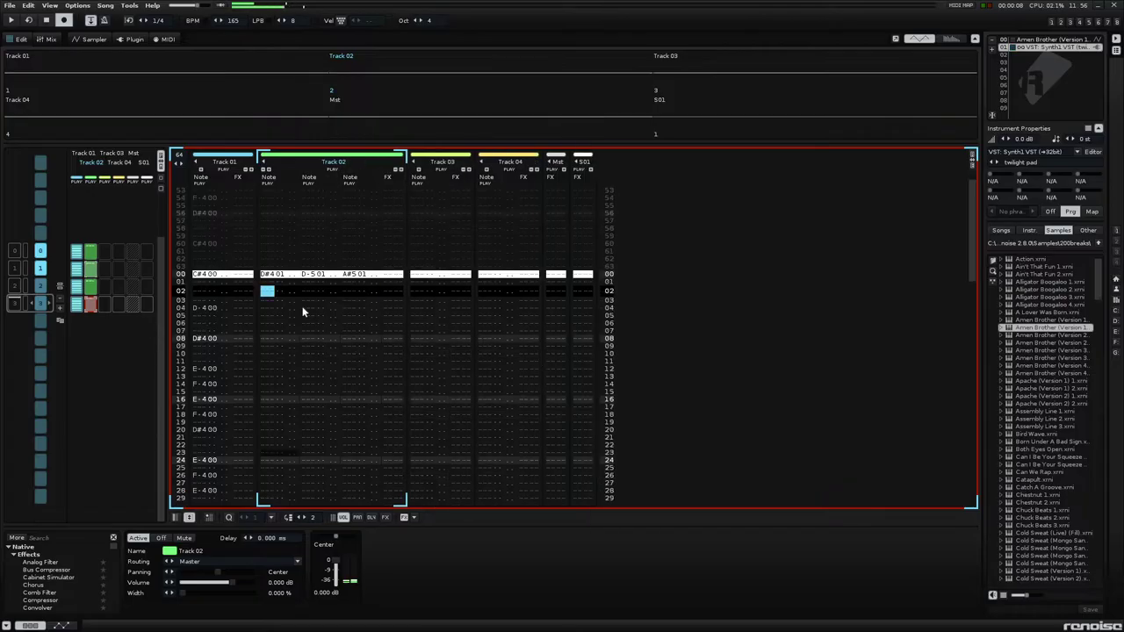
- Play the sequence and move the pad chord track from second to fourth position, just before the master track
{"action": "key", "text": "space"}
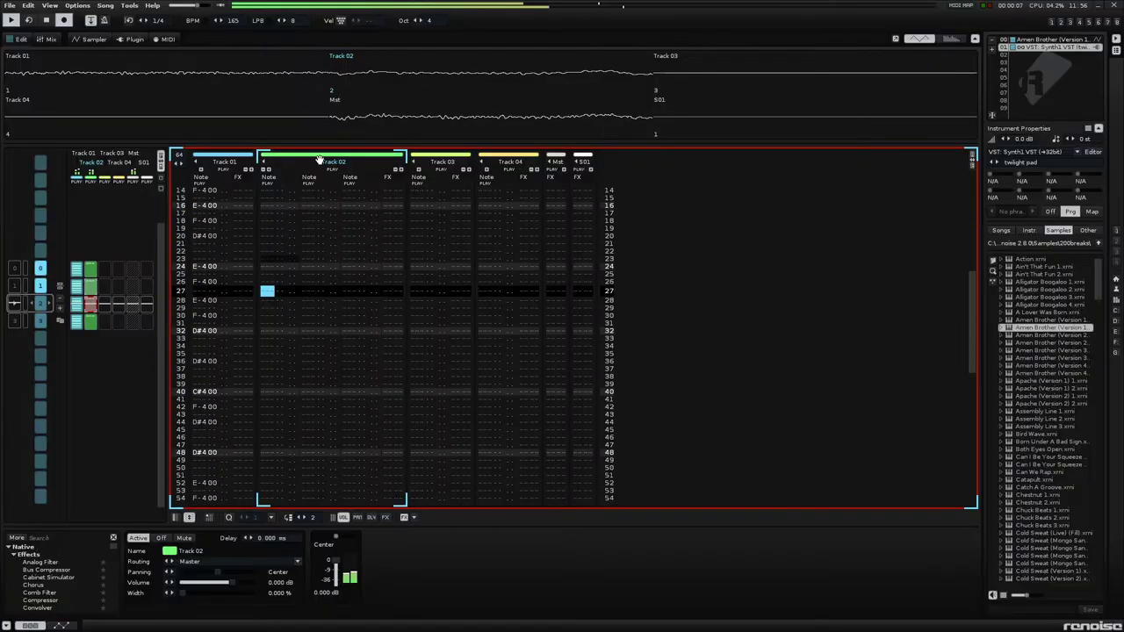
{"action": "left_click_drag", "start_coordinate": [319, 158], "coordinate": [521, 176]}
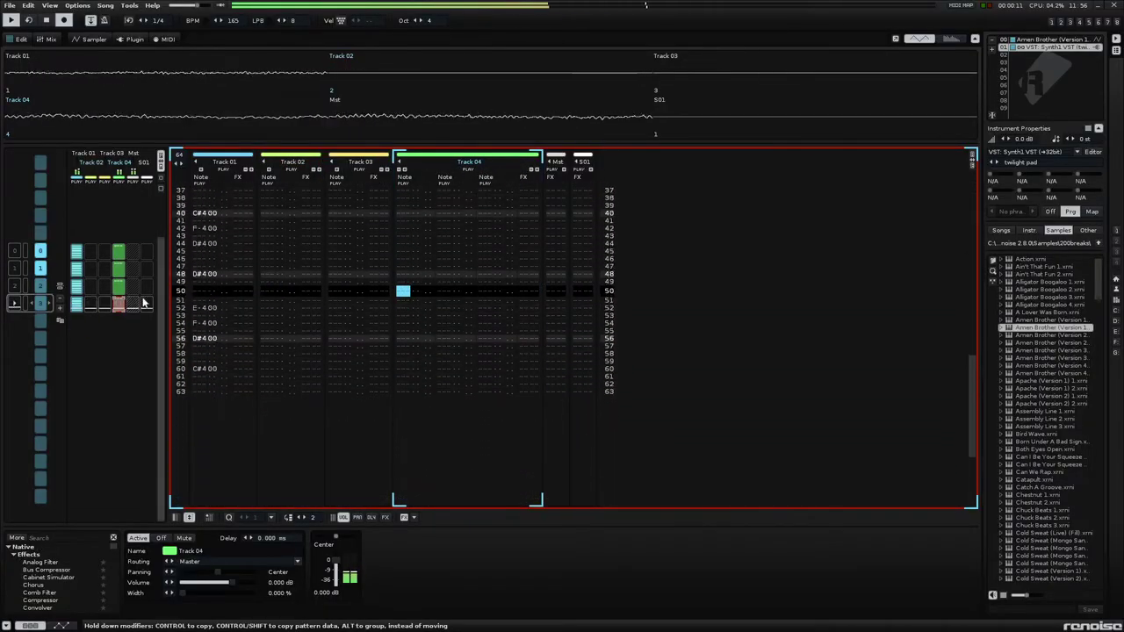
{"action": "key", "text": "space"}
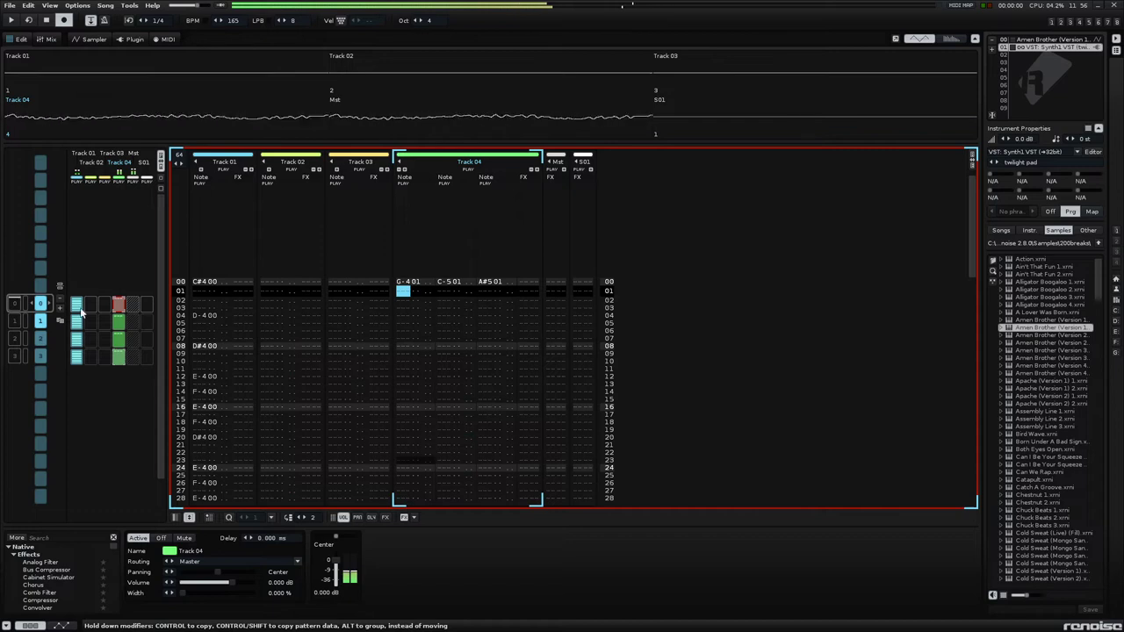
- Select the empty instrument slot 02 and browse the sample library to the DECAP_808 folder inside decap
{"action": "left_click", "coordinate": [1025, 55]}
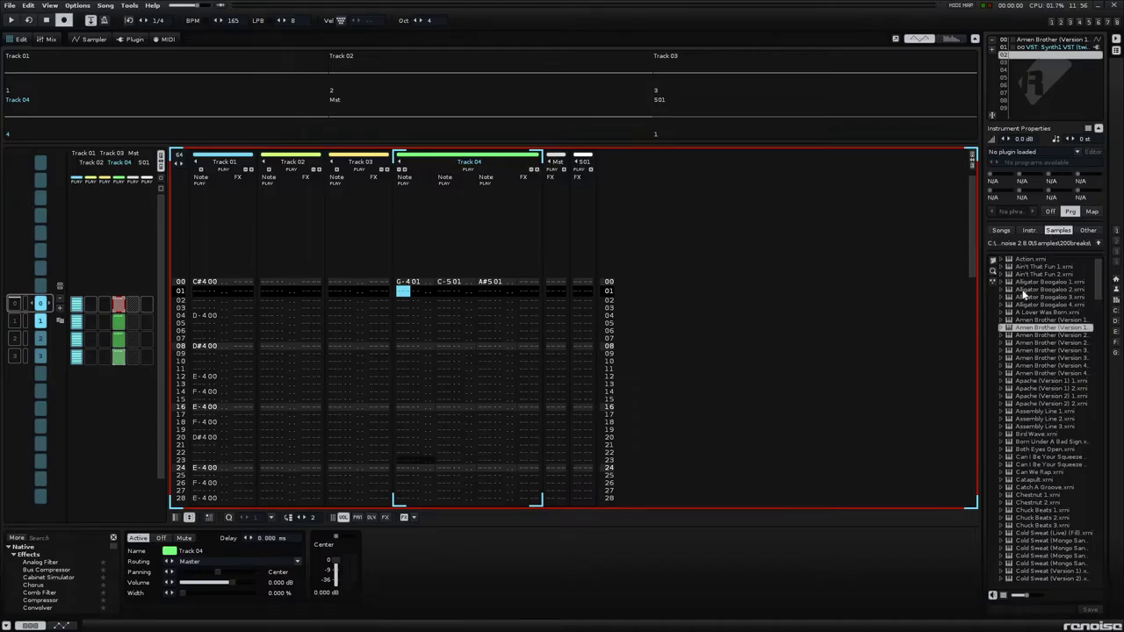
{"action": "scroll", "coordinate": [1019, 281], "scroll_direction": "up", "scroll_amount": 1}
{"action": "double_click", "coordinate": [1011, 259]}
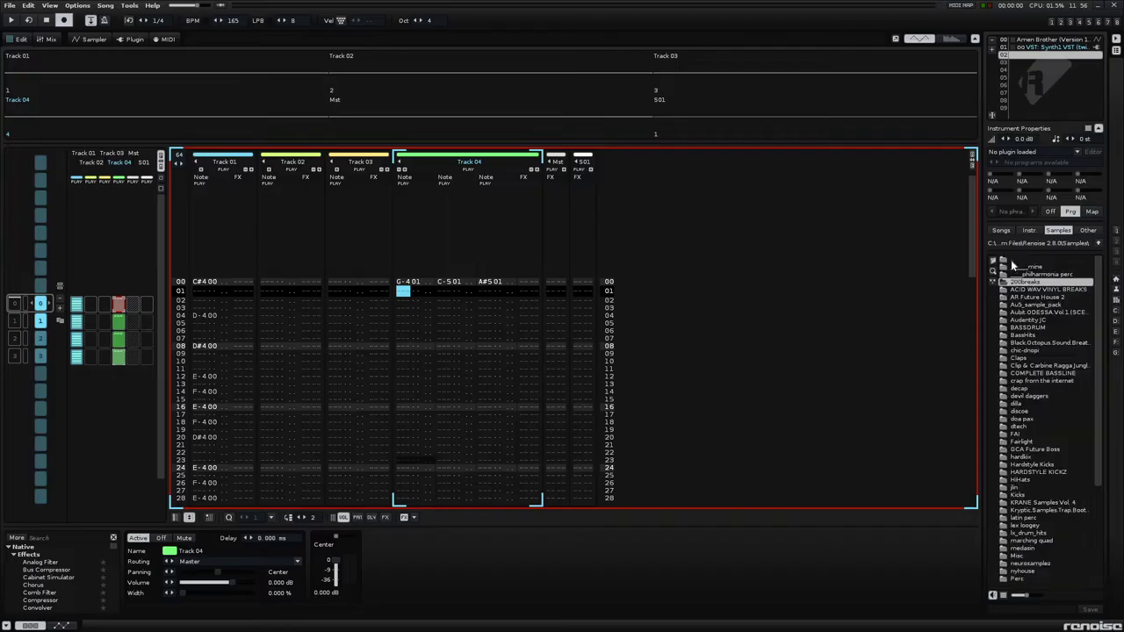
{"action": "double_click", "coordinate": [1018, 388]}
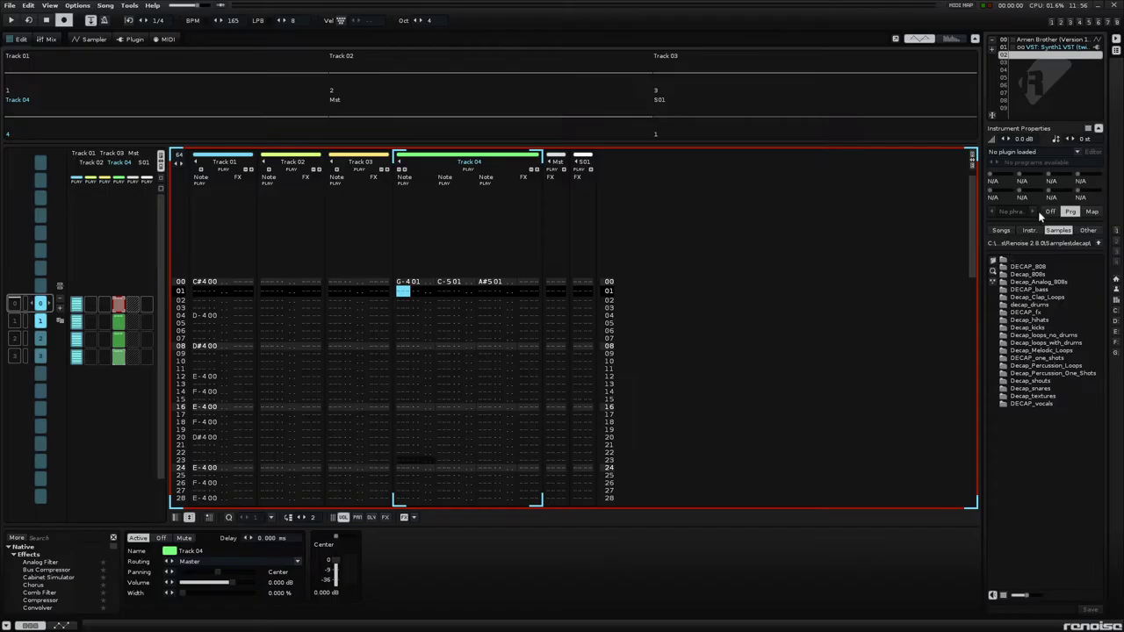
{"action": "double_click", "coordinate": [1039, 267]}
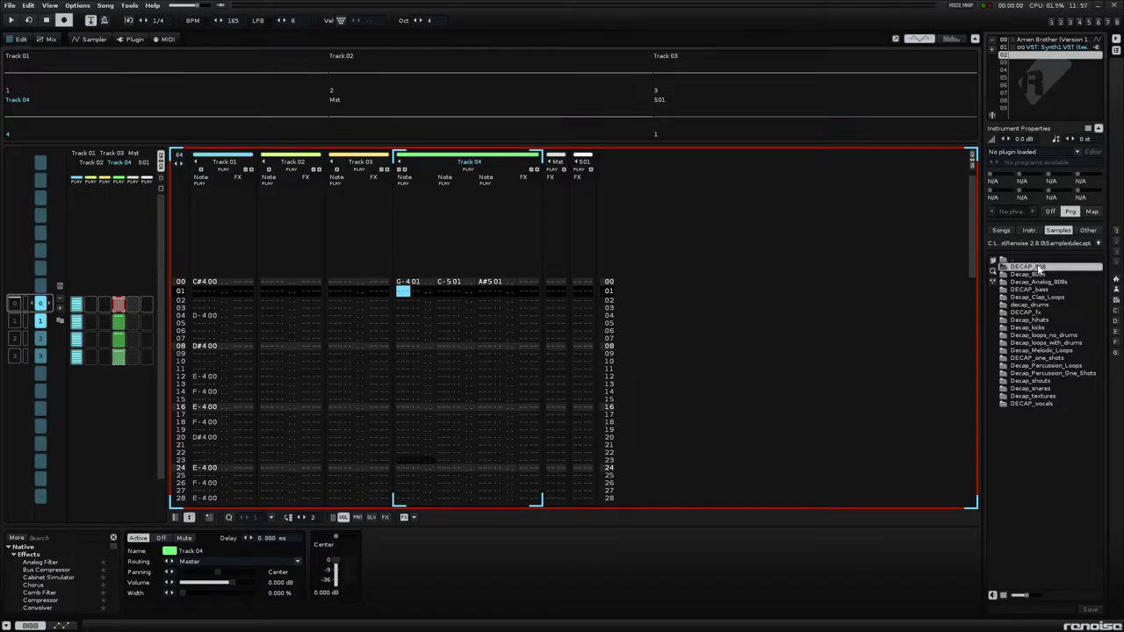
- Audition the DECAP 808 samples and load DECAP_808_shituation_C.wav into instrument slot 02
{"action": "left_click", "coordinate": [1047, 298]}
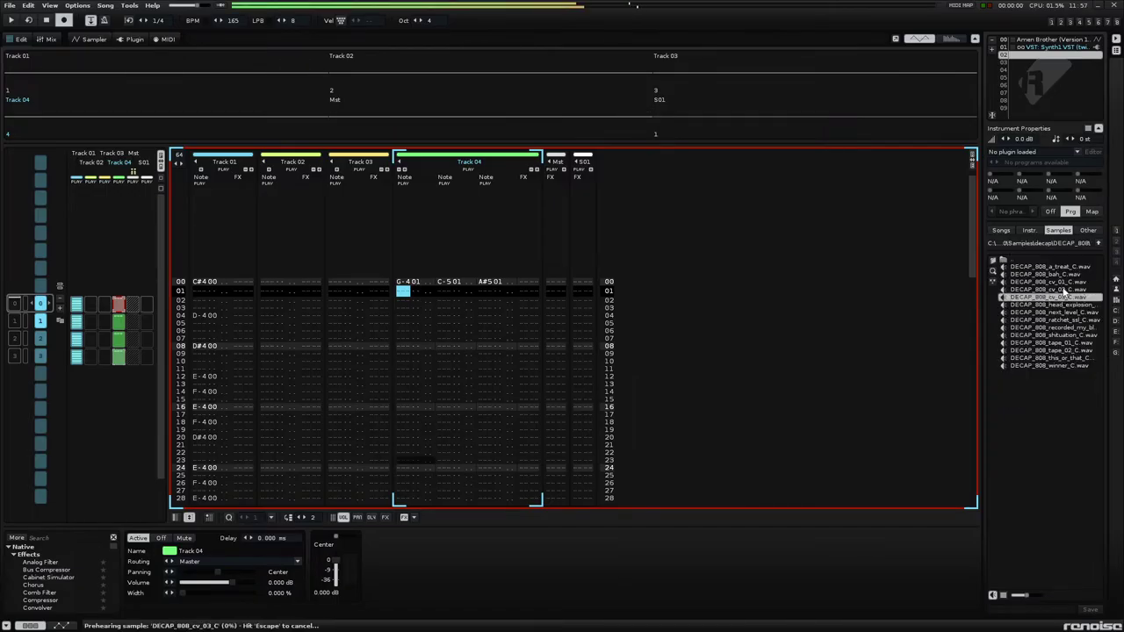
{"action": "left_click", "coordinate": [1065, 281]}
{"action": "left_click", "coordinate": [1070, 274]}
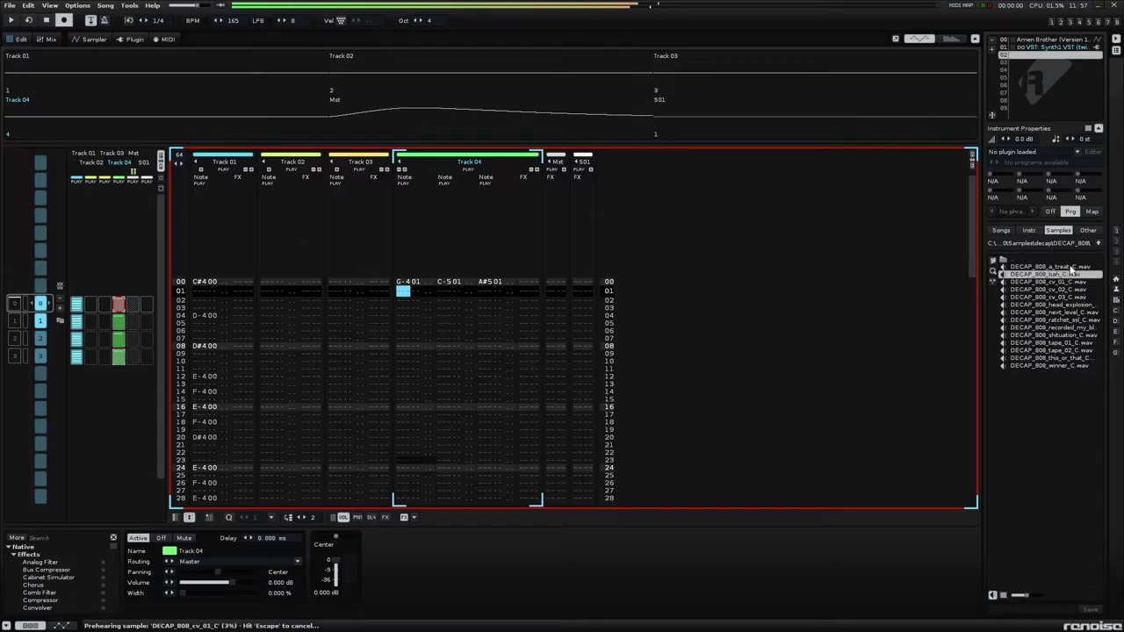
{"action": "left_click", "coordinate": [1070, 268]}
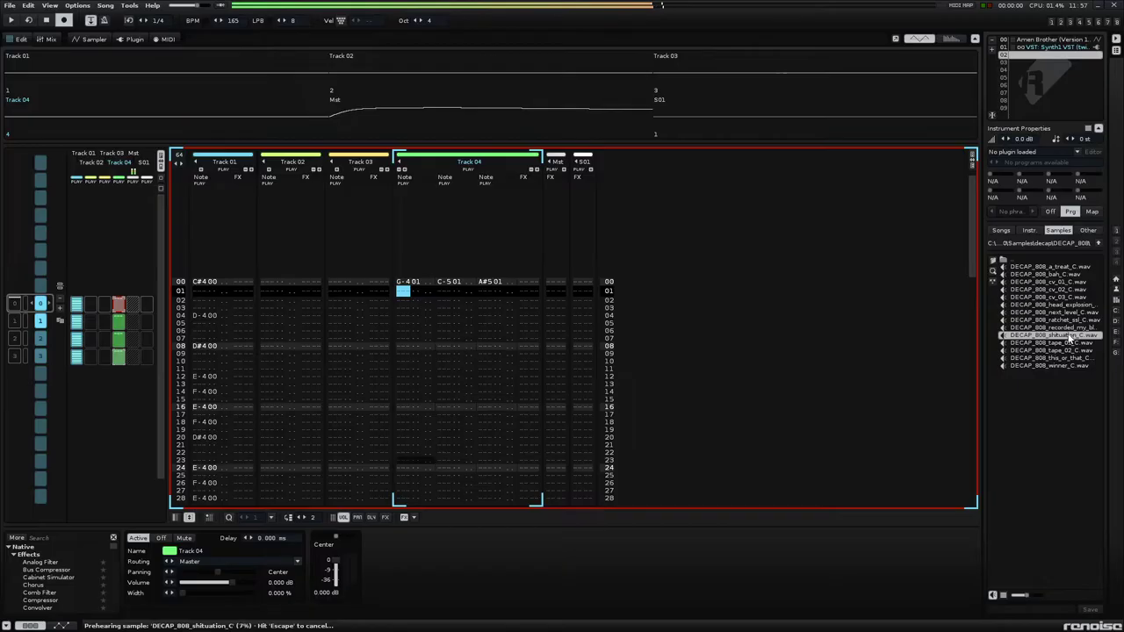
- Enter an 808 bass line in Track 02 of pattern 0 at edit step 4, with C-4 on line 56, and D#5 opening pattern 1
{"action": "left_click", "coordinate": [305, 290]}
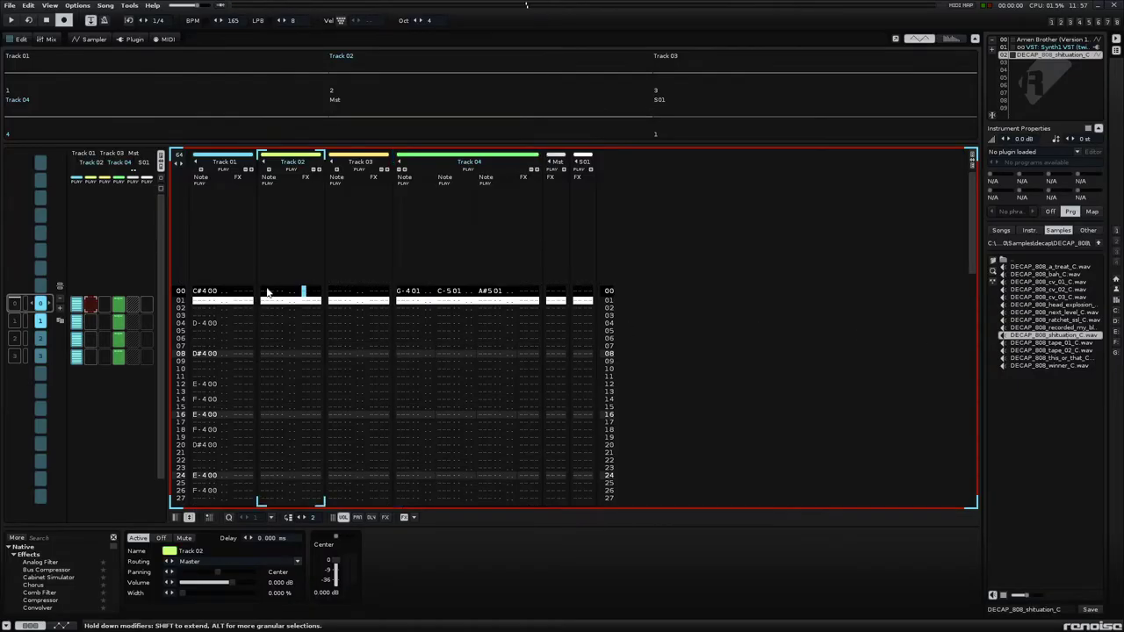
{"action": "key", "text": "space"}
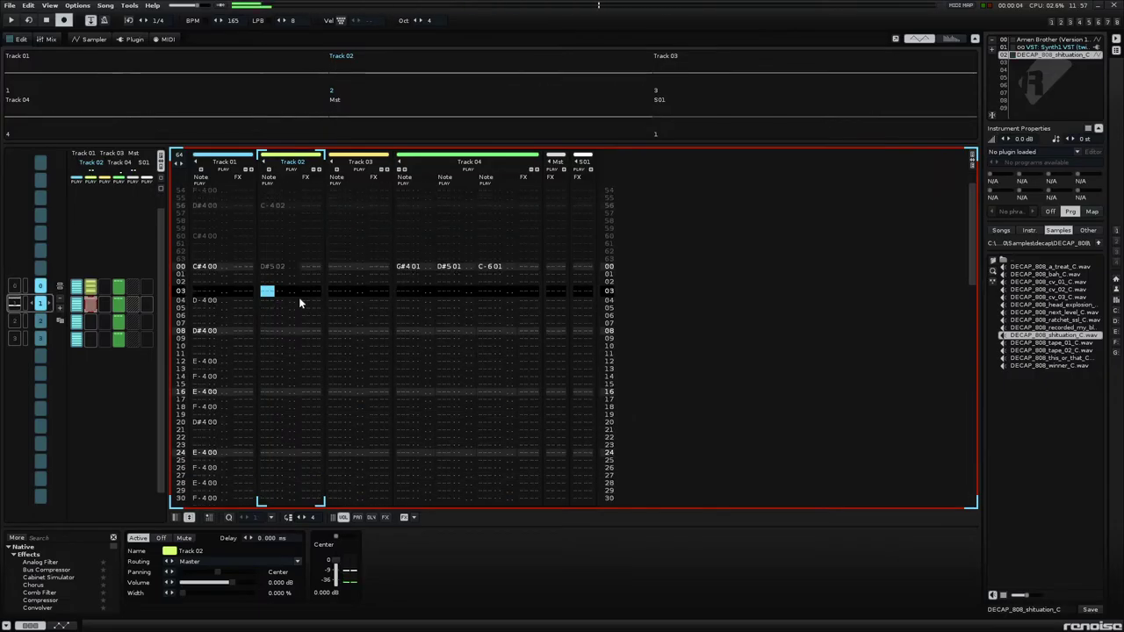
- Enter the 808 notes D#5 on line 04 and G#4 on line 08 of Track 02 in pattern 1 and play it
{"action": "key", "text": "Up"}
{"action": "key", "text": "Up"}
{"action": "key", "text": "Up"}
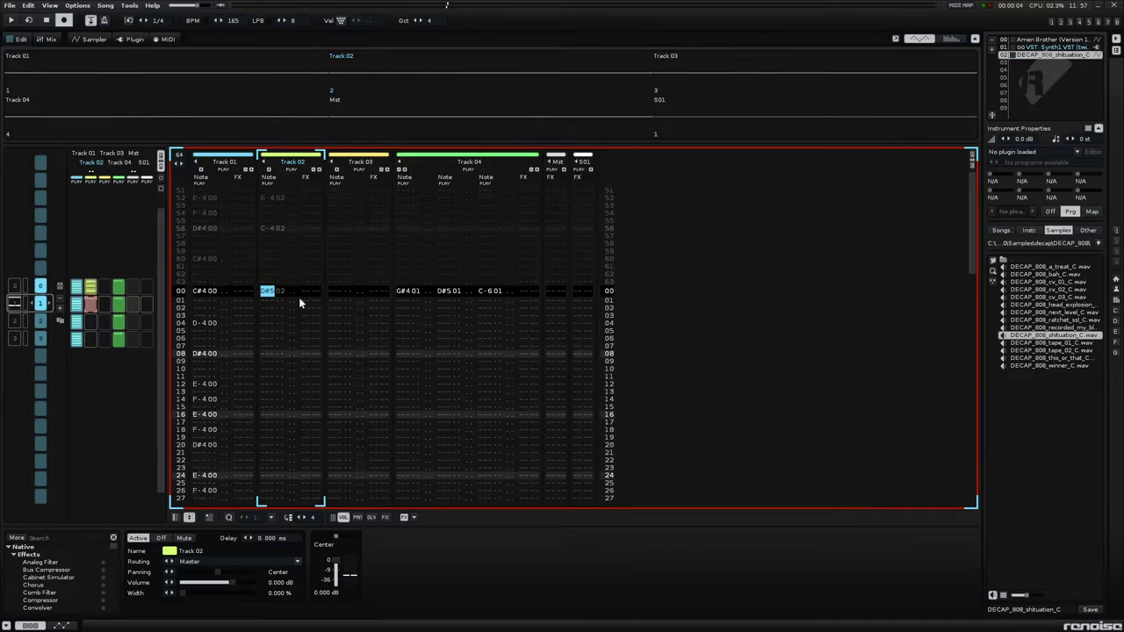
{"action": "key", "text": "3"}
{"action": "key", "text": "3"}
{"action": "key", "text": "j"}
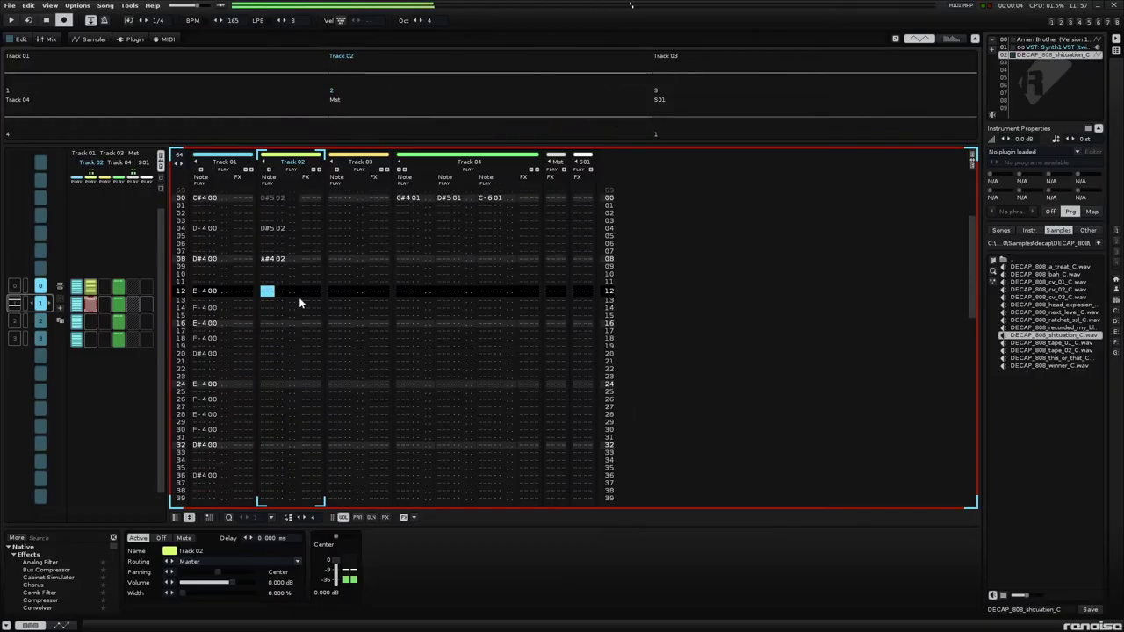
{"action": "key", "text": "h"}
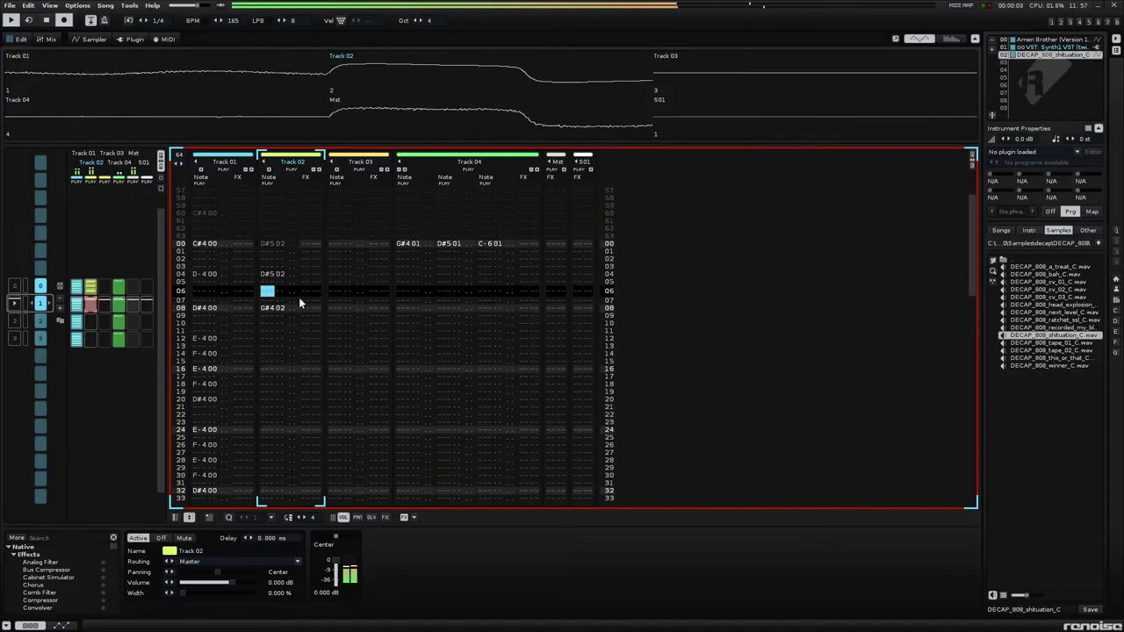
{"action": "key", "text": "space"}
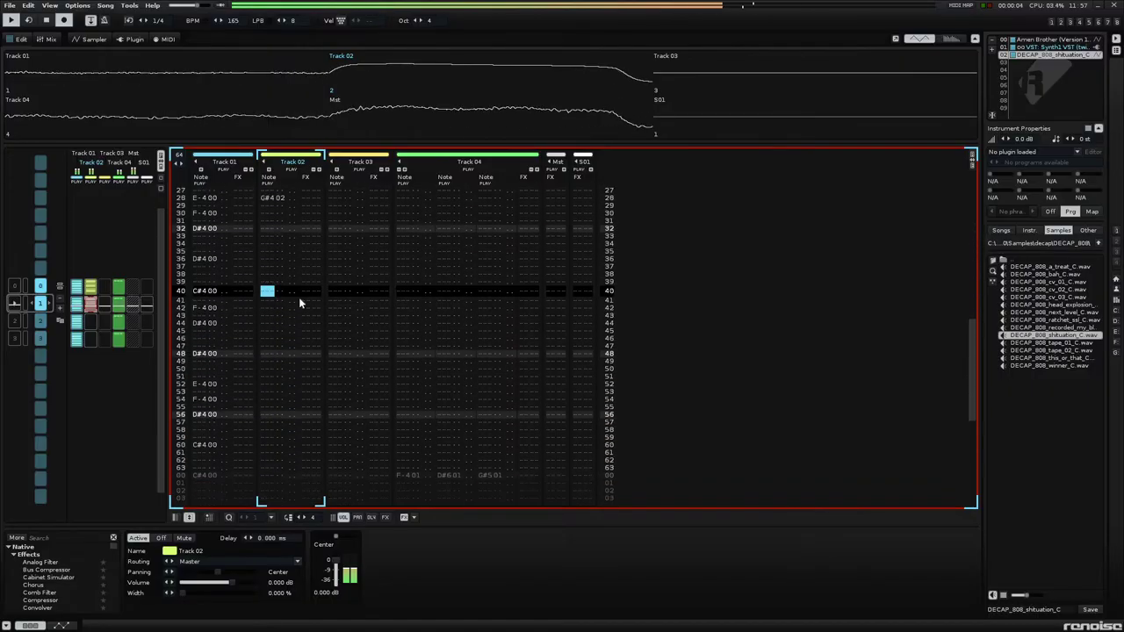
- Enter 808 notes G#4 on lines 44 and 52 and D#5 on lines 48 and 56 of Track 02 in pattern 1
{"action": "key", "text": "h"}
{"action": "key", "text": "3"}
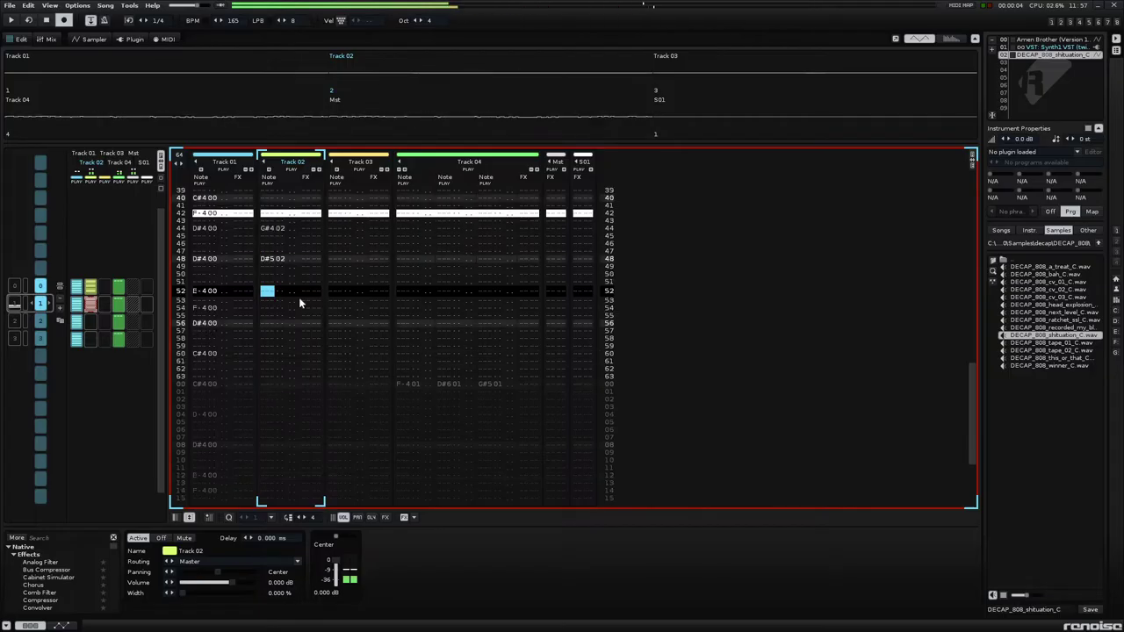
{"action": "key", "text": "h"}
{"action": "key", "text": "3"}
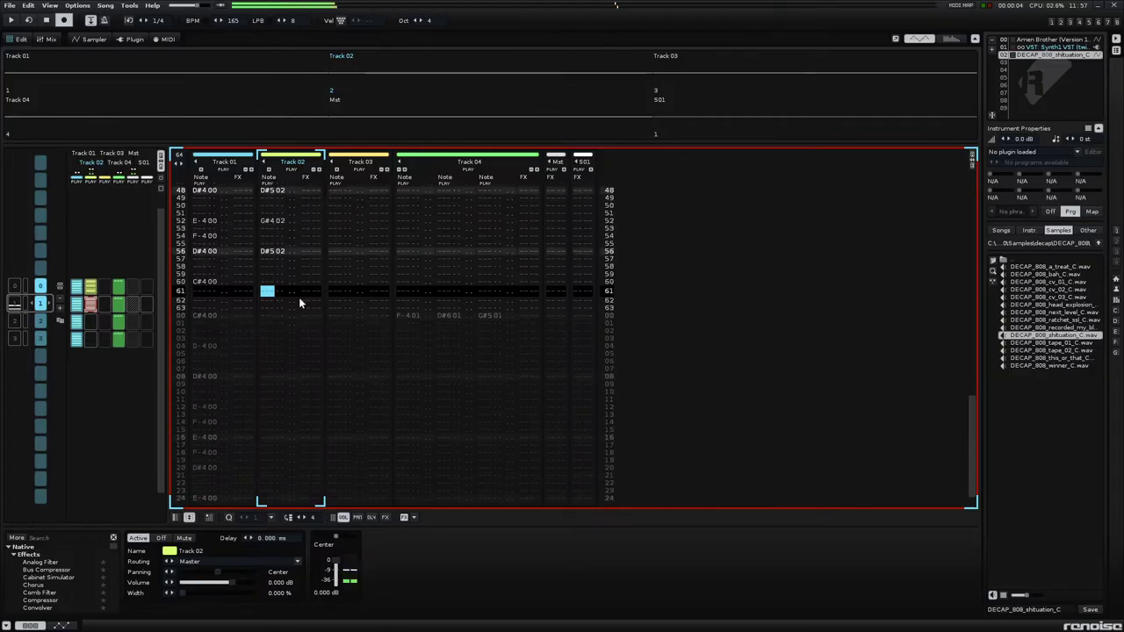
- Enter the 808 notes F-4, D#5, G#4 and F-4 on lines 00, 08, 20 and 32 of Track 02 in pattern 2
{"action": "key", "text": "v"}
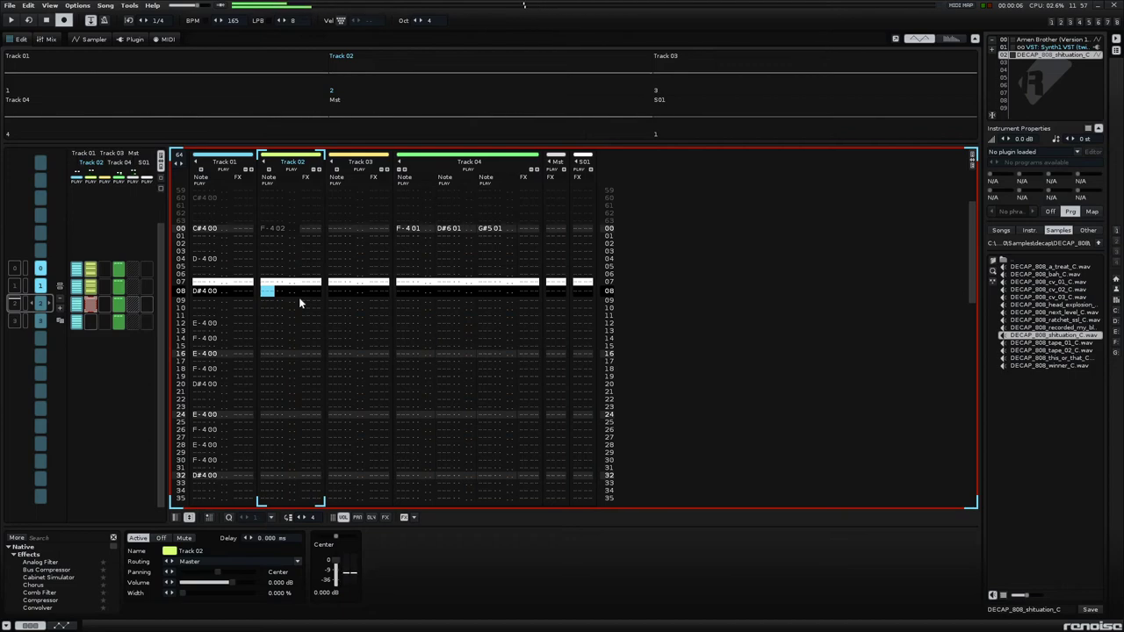
{"action": "key", "text": "3"}
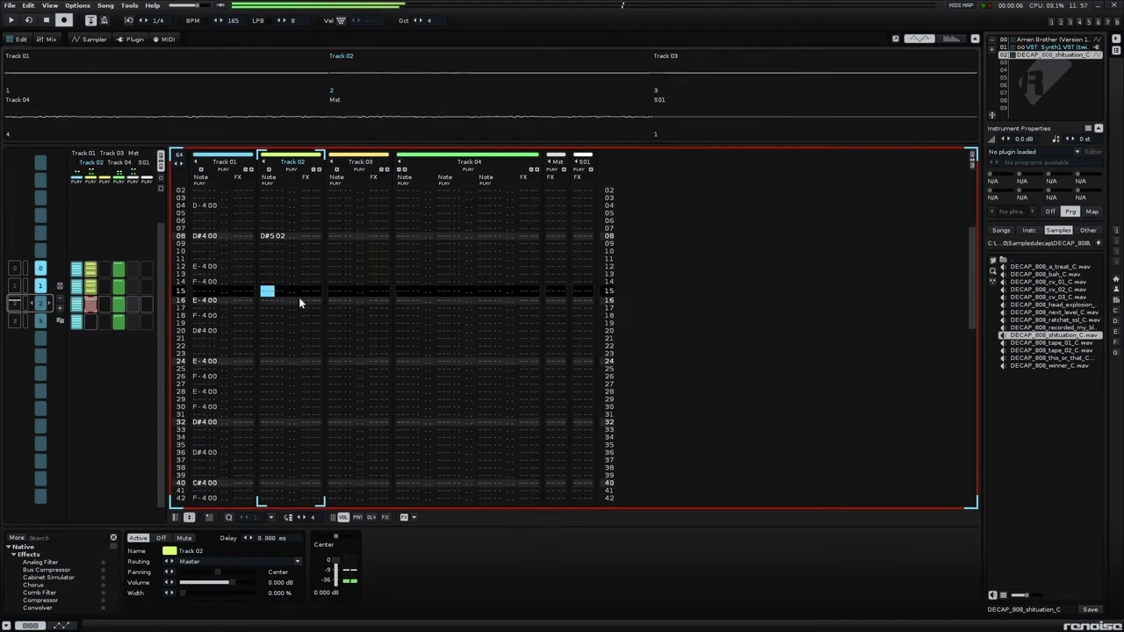
{"action": "key", "text": "h"}
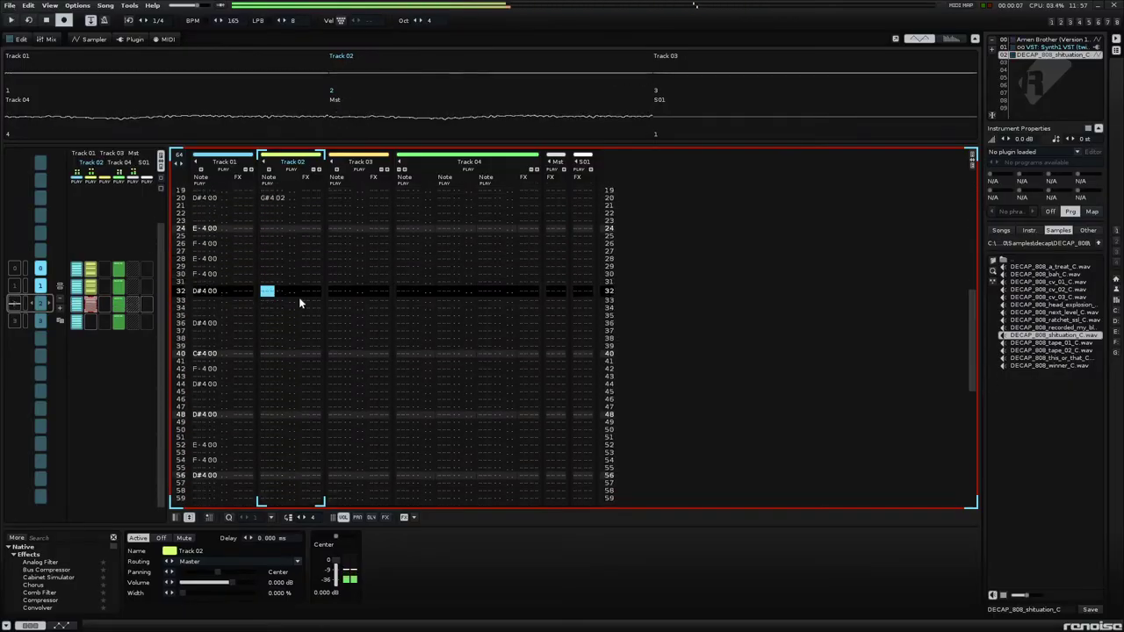
{"action": "key", "text": "v"}
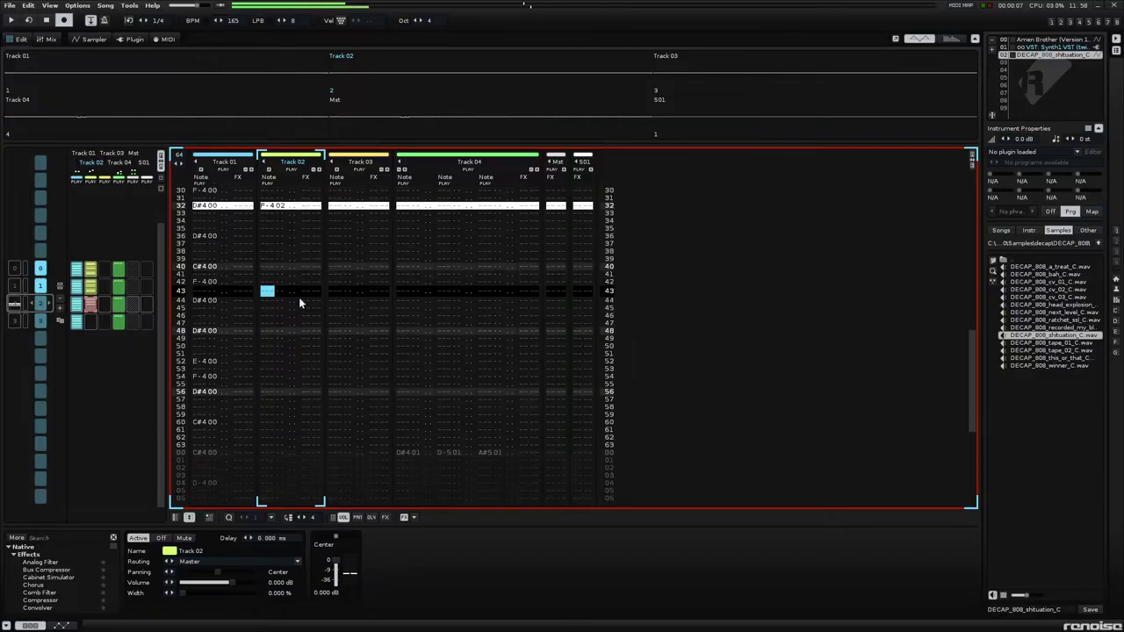
{"action": "key", "text": "3"}
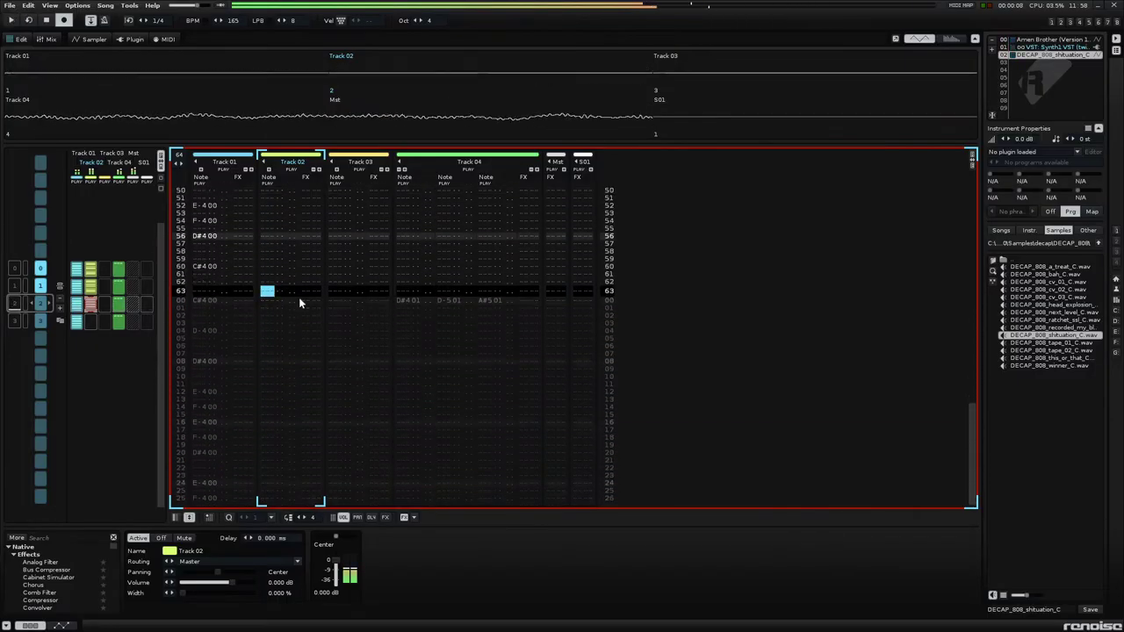
- Enter D#4, D-5, D#5, A#5 on lines 00, 08, 20, 32 of pattern 3's Track 02, adding slide-downs D02 on line 36, D00 on 37–63
{"action": "key", "text": "d"}
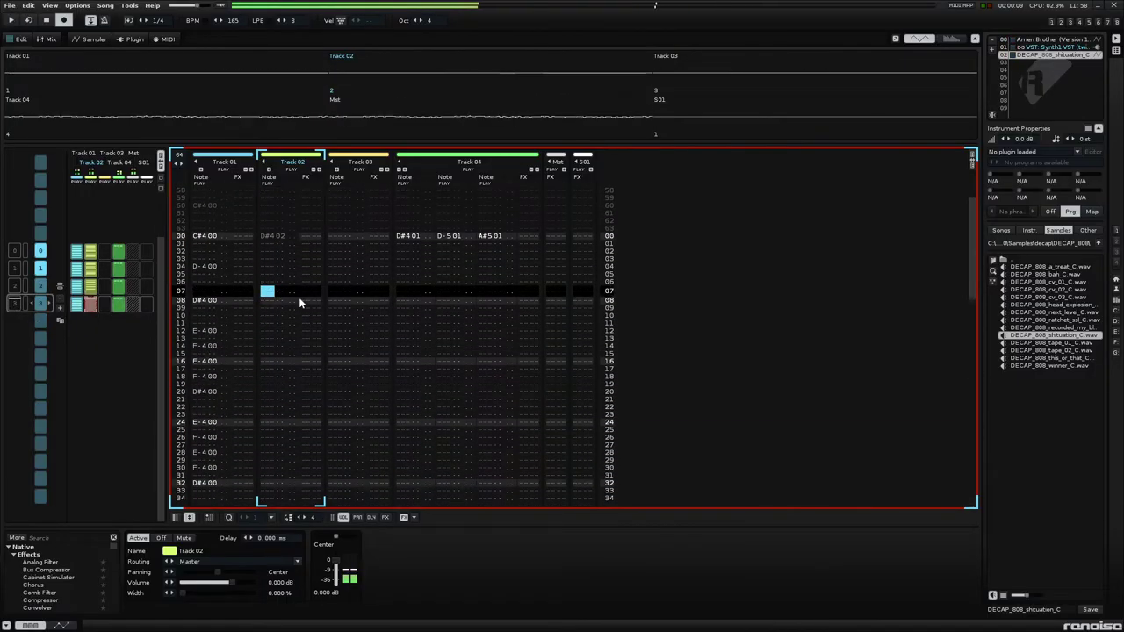
{"action": "key", "text": "w"}
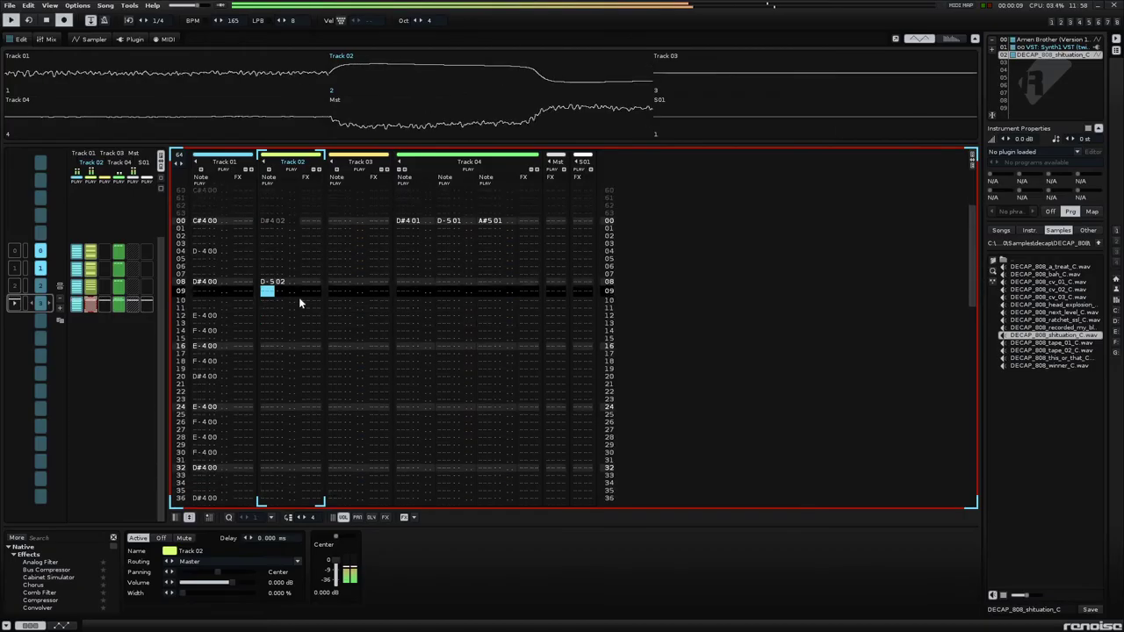
{"action": "key", "text": "3"}
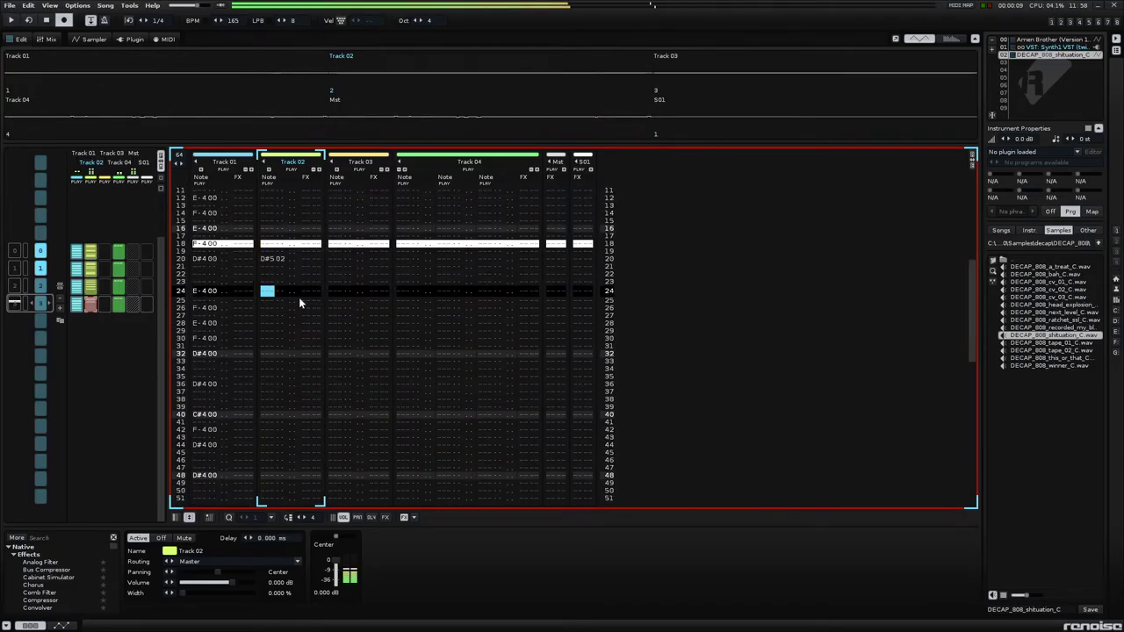
{"action": "key", "text": "7"}
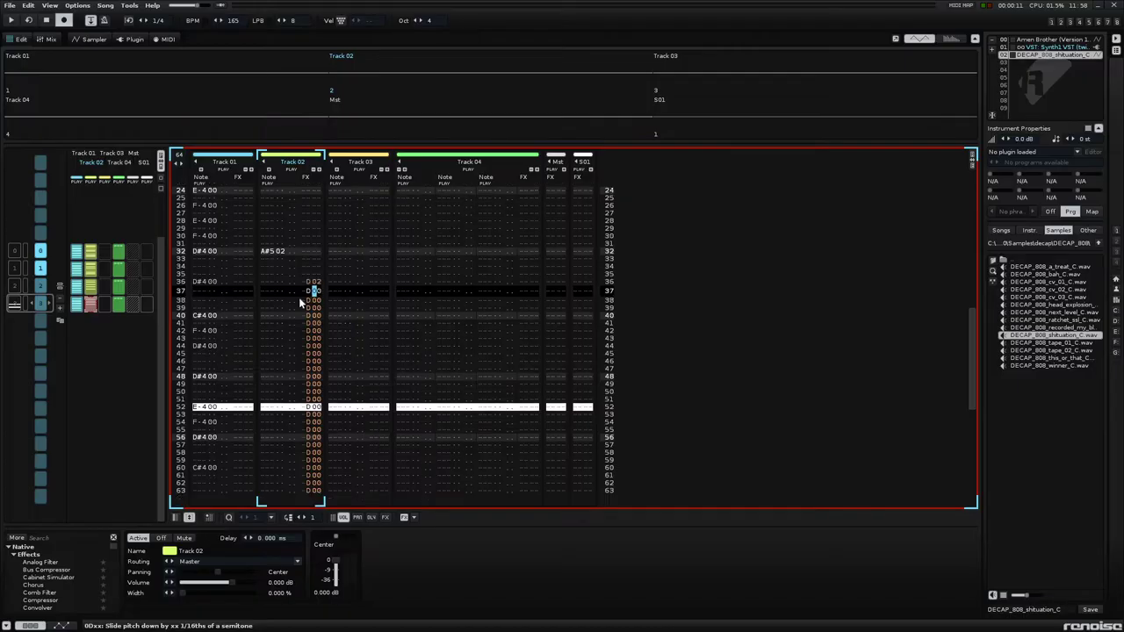
- Examine the pitch slide-down commands on lines 36 to 63 of Track 02 in pattern 3 and play the pattern from its start
{"action": "key", "text": "Up"}
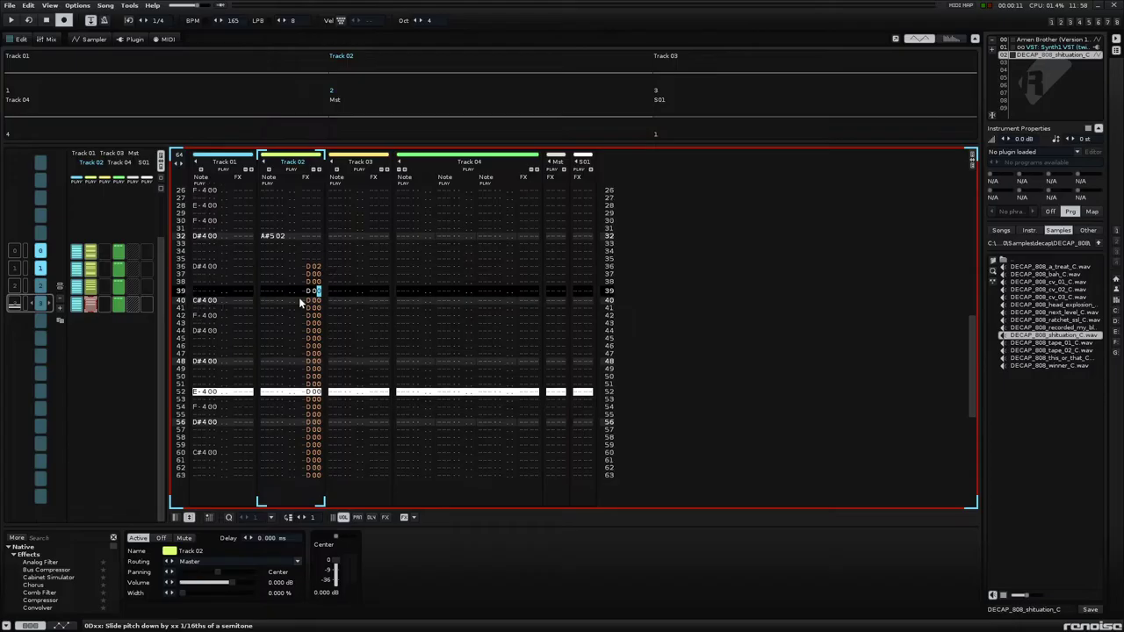
{"action": "key", "text": "Left"}
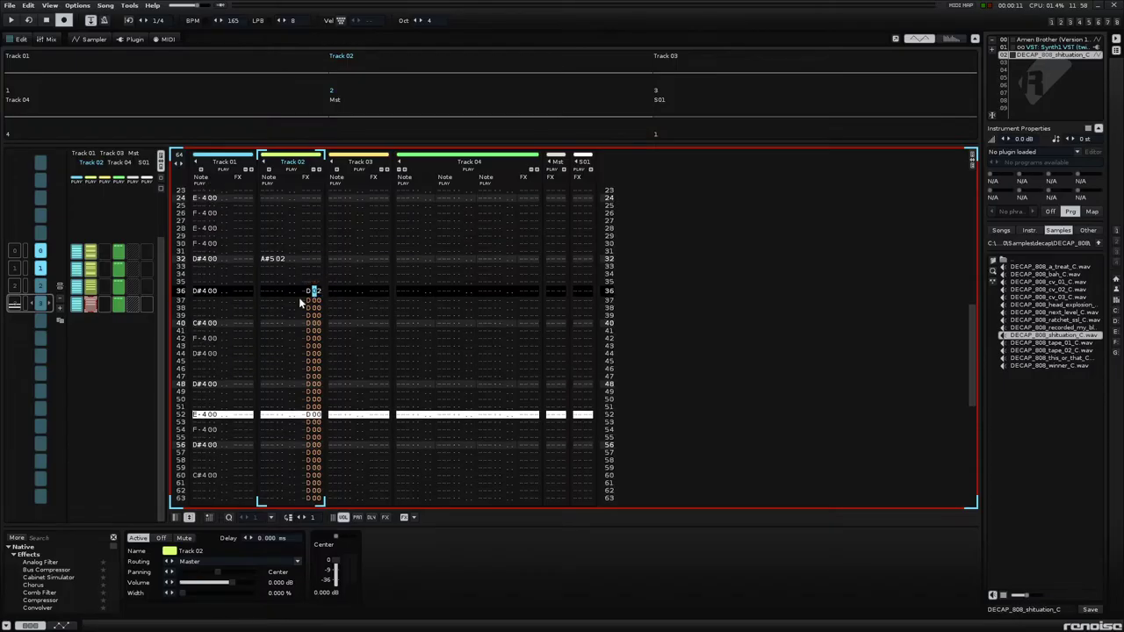
{"action": "key", "text": "Down"}
{"action": "key", "text": "Right"}
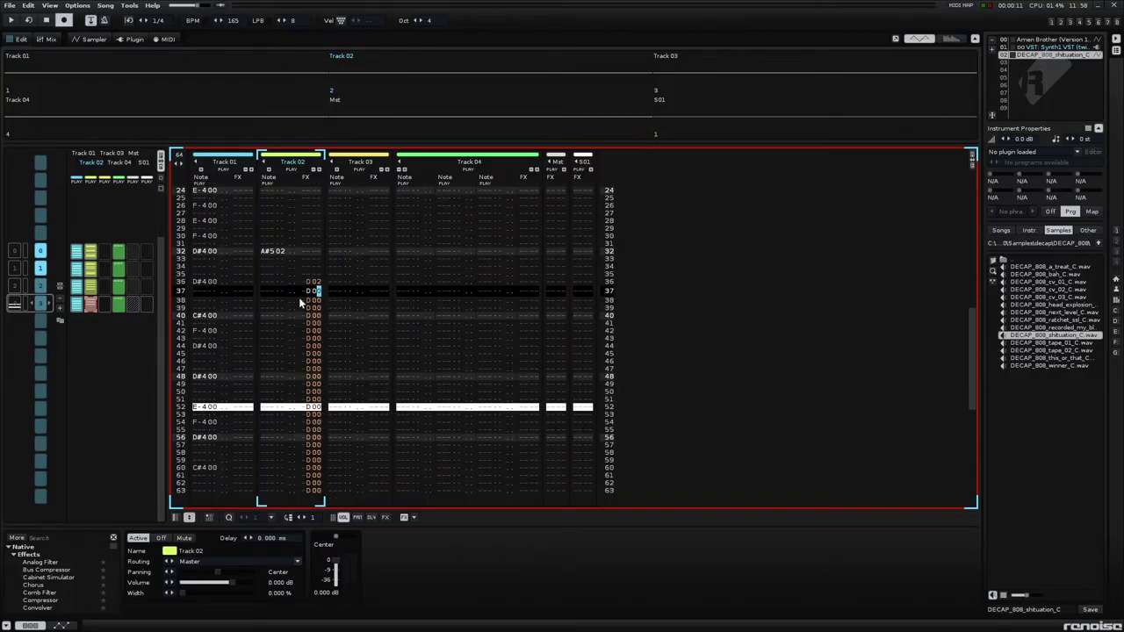
{"action": "key", "text": "Down"}
{"action": "key", "text": "Down"}
{"action": "key", "text": "Down"}
{"action": "key", "text": "Down"}
{"action": "key", "text": "Down"}
{"action": "key", "text": "Down"}
{"action": "key", "text": "Down"}
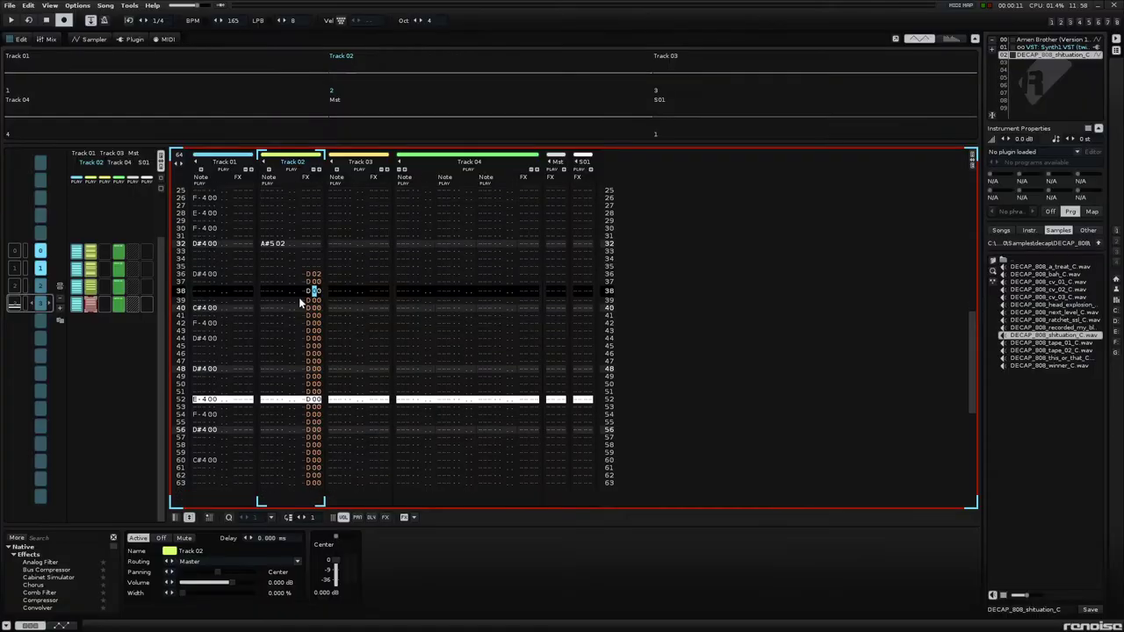
{"action": "key", "text": "Down"}
{"action": "key", "text": "Down"}
{"action": "key", "text": "Down"}
{"action": "key", "text": "Down"}
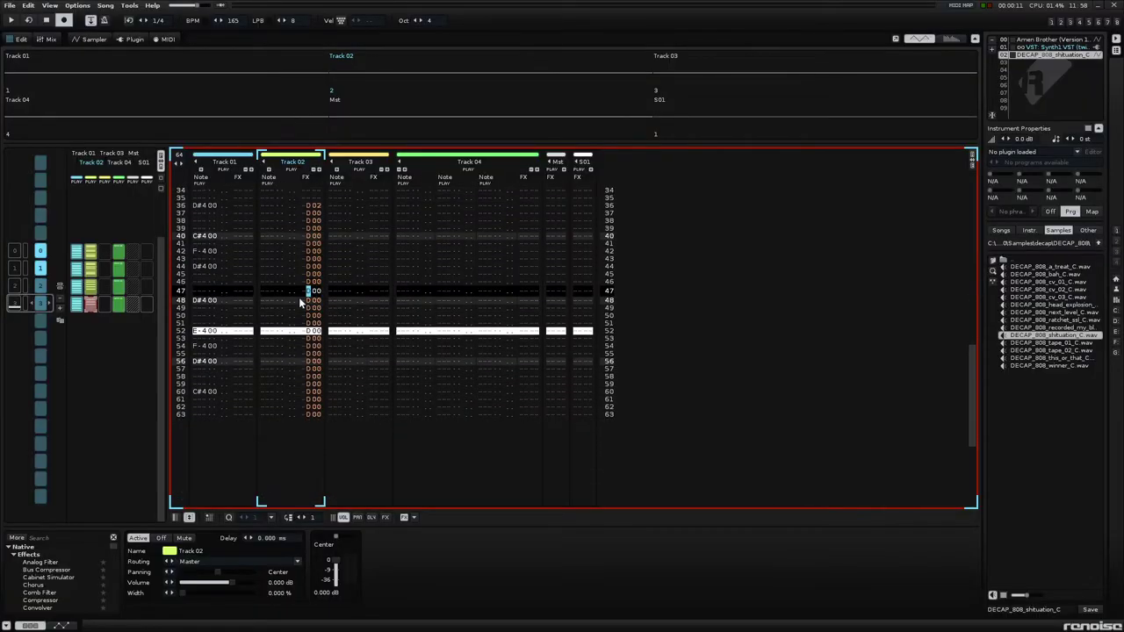
{"action": "key", "text": "Left"}
{"action": "key", "text": "Page_Down"}
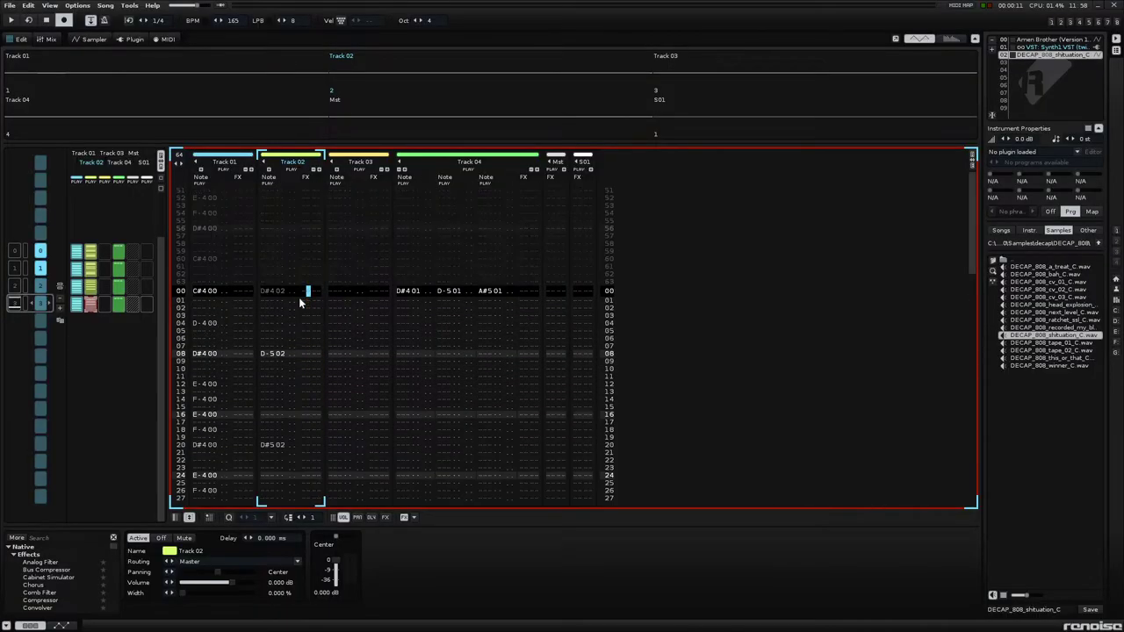
{"action": "key", "text": "space"}
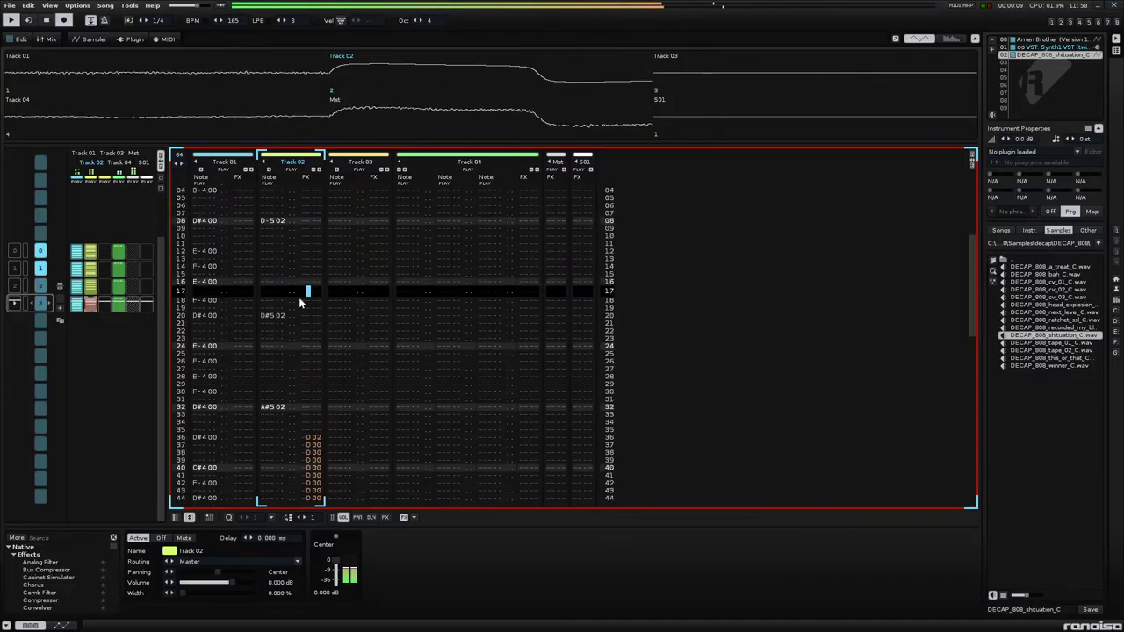
{"action": "key", "text": "Scroll_Lock"}
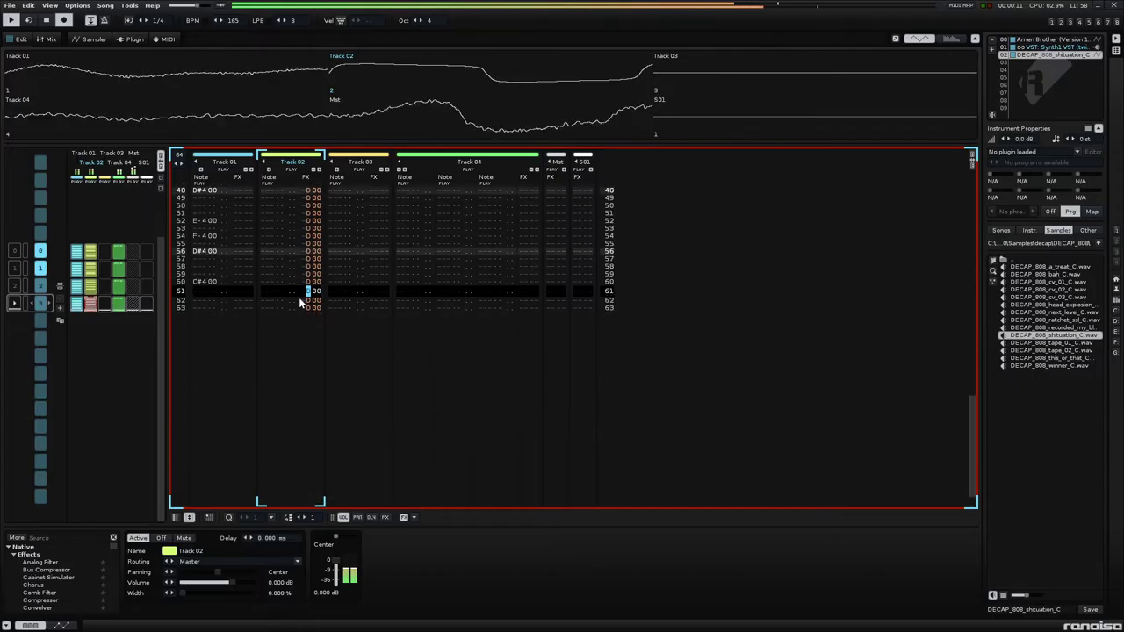
- Set the value of the first pitch slide-down command on Track 02 in pattern 3 to 4 and play the pattern
{"action": "key", "text": "Up"}
{"action": "key", "text": "Up"}
{"action": "key", "text": "Up"}
{"action": "key", "text": "Up"}
{"action": "key", "text": "Up"}
{"action": "key", "text": "Up"}
{"action": "key", "text": "Up"}
{"action": "key", "text": "Up"}
{"action": "key", "text": "Up"}
{"action": "key", "text": "Up"}
{"action": "key", "text": "Up"}
{"action": "key", "text": "Up"}
{"action": "key", "text": "Up"}
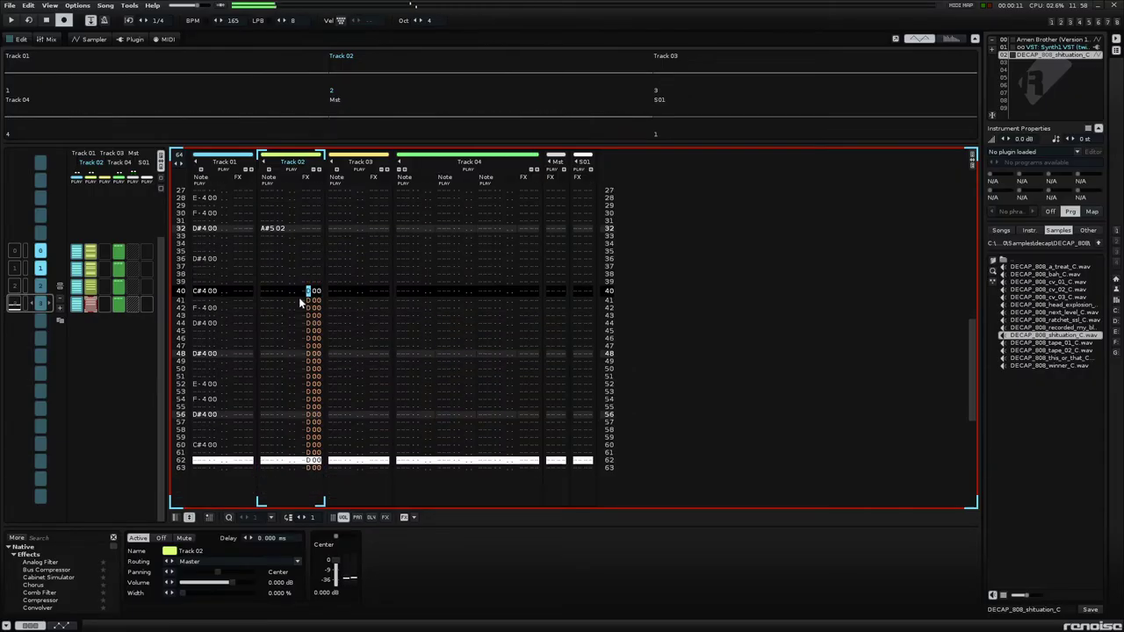
{"action": "key", "text": "Right"}
{"action": "key", "text": "Right"}
{"action": "key", "text": "Right"}
{"action": "type", "text": "4"}
{"action": "key", "text": "space"}
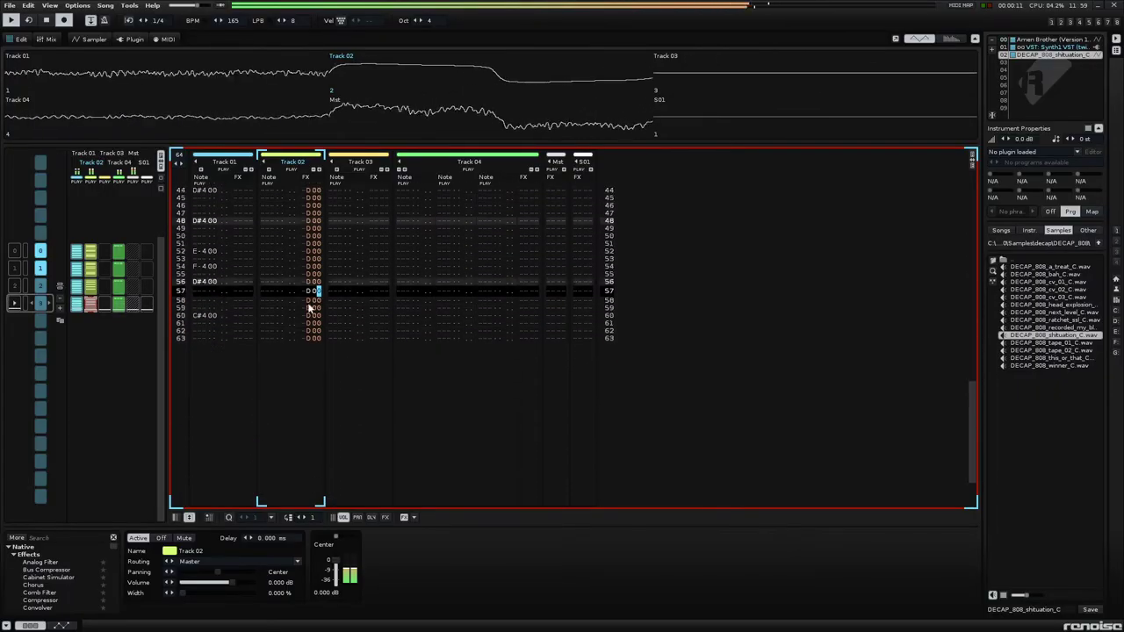
- Append patterns 4 to 7 to the sequence and copy the track contents of patterns 0 to 3 into them
{"action": "left_click", "coordinate": [60, 309]}
{"action": "left_click", "coordinate": [60, 309]}
{"action": "left_click", "coordinate": [60, 309]}
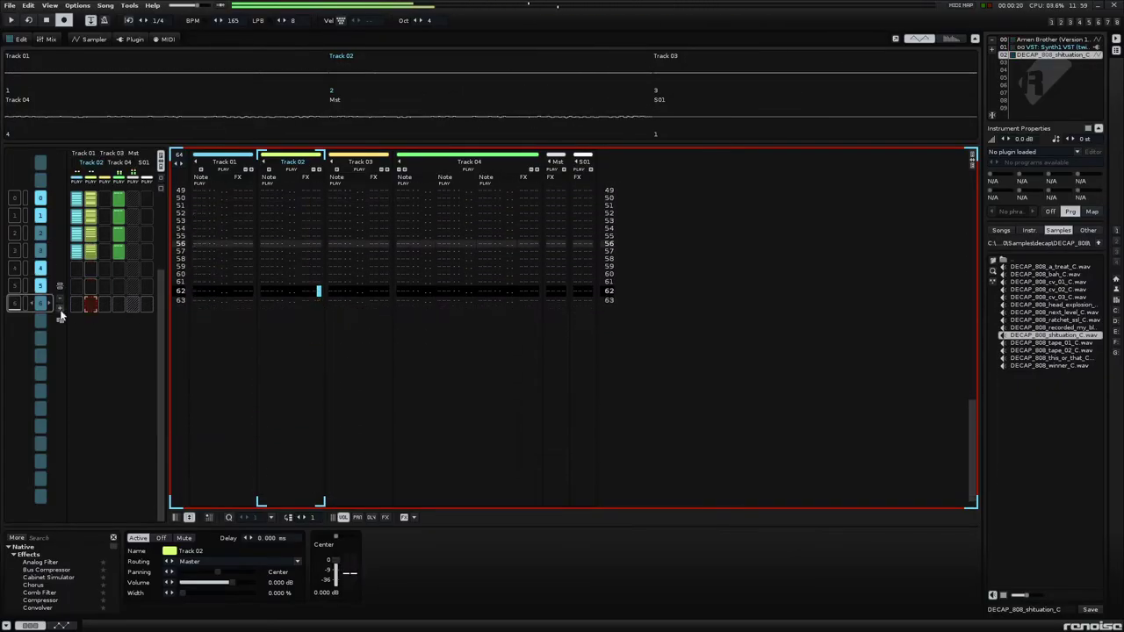
{"action": "left_click", "coordinate": [118, 233]}
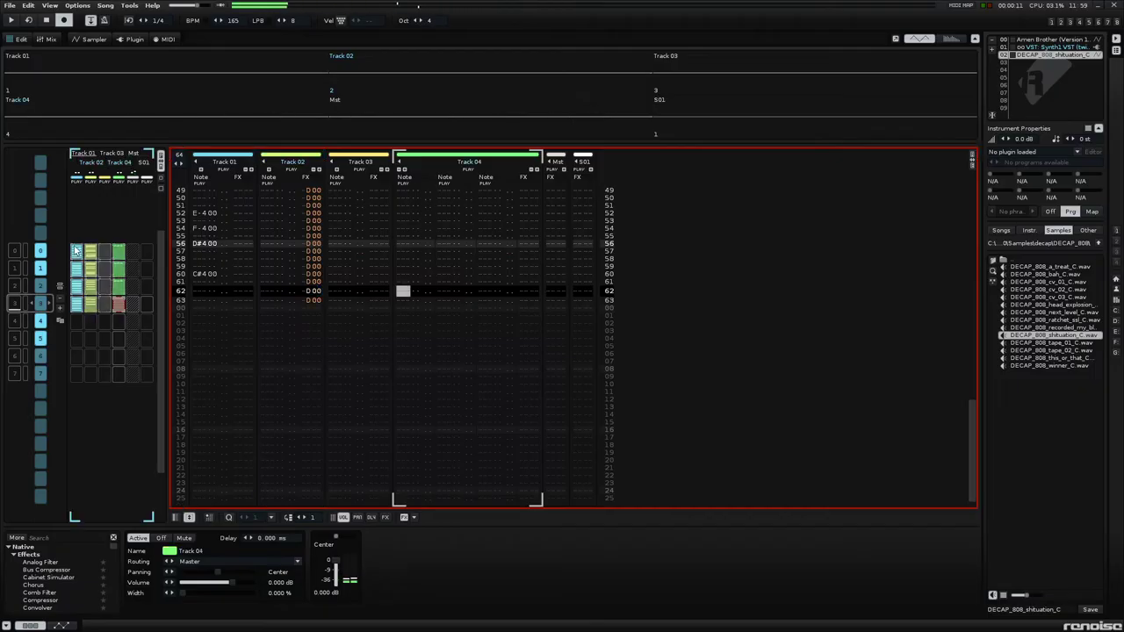
{"action": "left_click_drag", "start_coordinate": [76, 252], "coordinate": [78, 317]}
{"action": "left_click", "coordinate": [104, 320]}
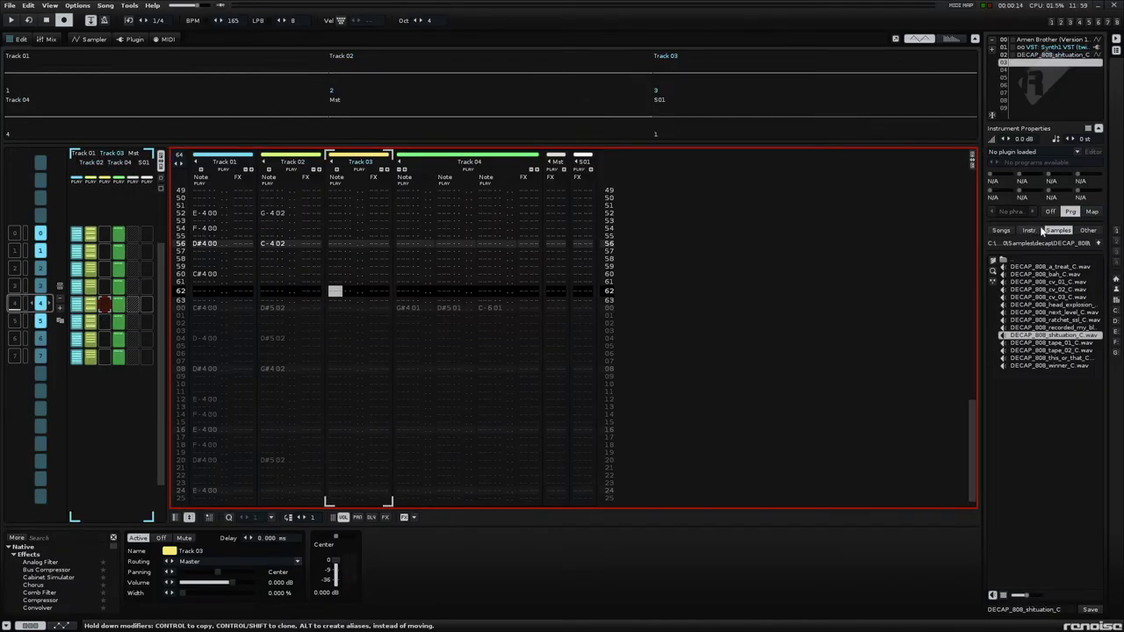
- Load Synth1 into instrument slot 03 with the Funk Lead 01 preset from kvr_13407_214_GeckoSoundbank.zip, then close its editor
{"action": "left_click", "coordinate": [1041, 153]}
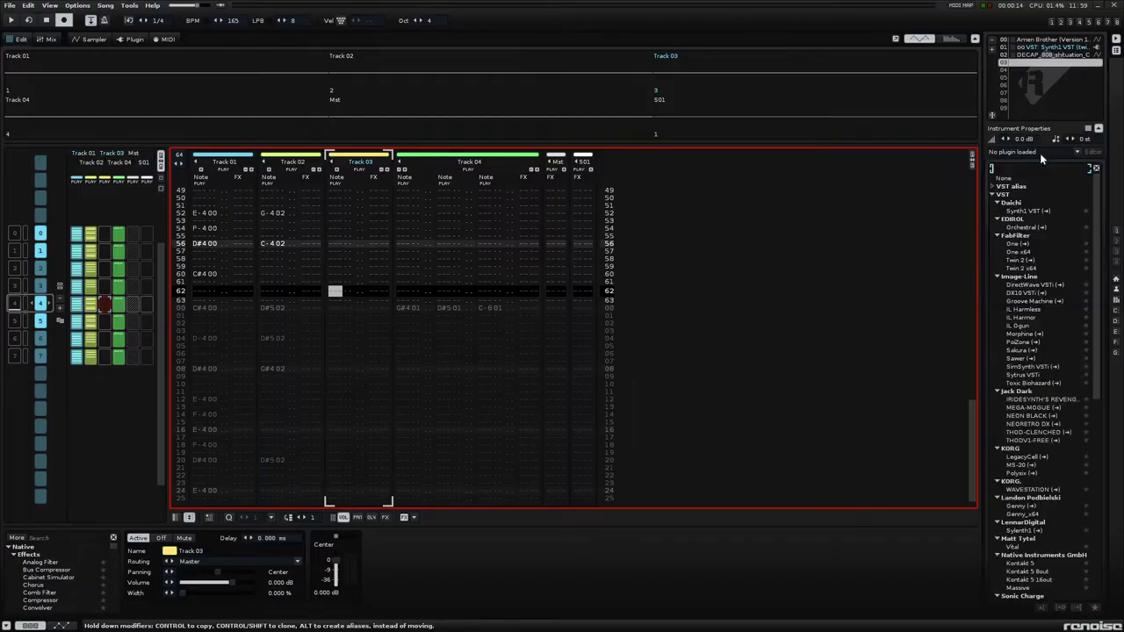
{"action": "left_click", "coordinate": [1027, 211]}
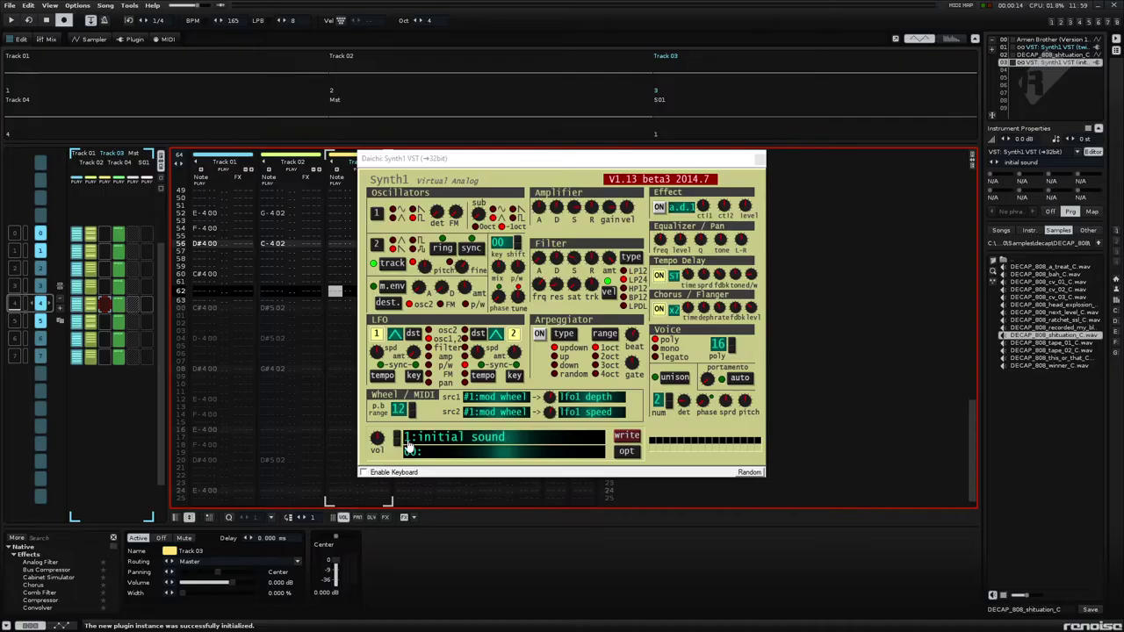
{"action": "left_click", "coordinate": [416, 441]}
{"action": "left_click", "coordinate": [288, 197]}
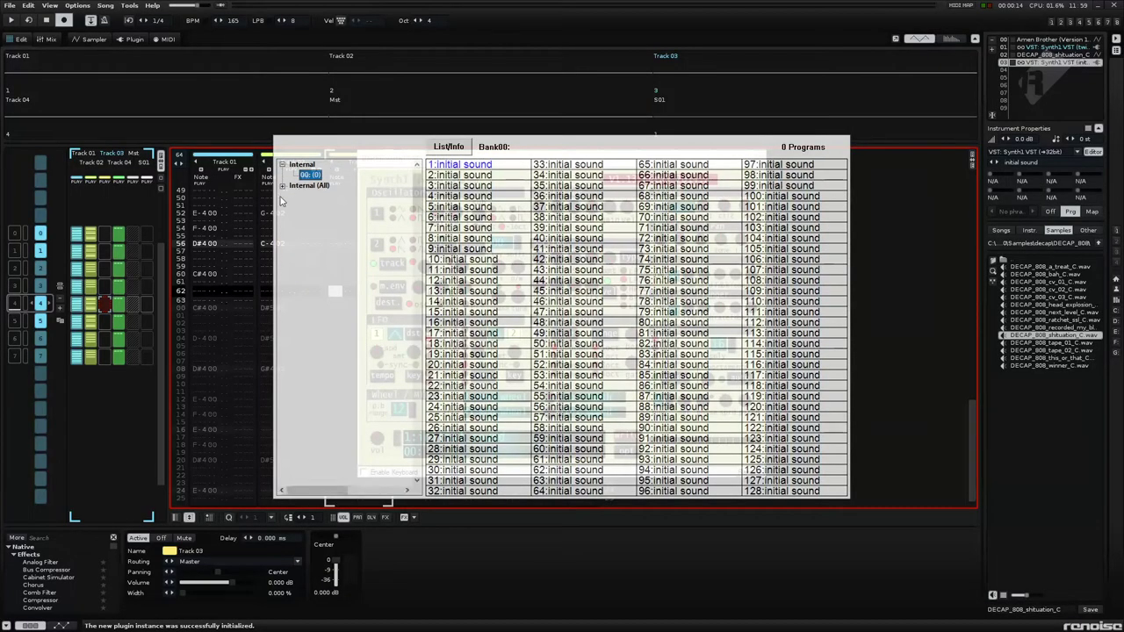
{"action": "scroll", "coordinate": [368, 264], "scroll_direction": "down", "scroll_amount": 15}
{"action": "scroll", "coordinate": [373, 268], "scroll_direction": "down", "scroll_amount": 1}
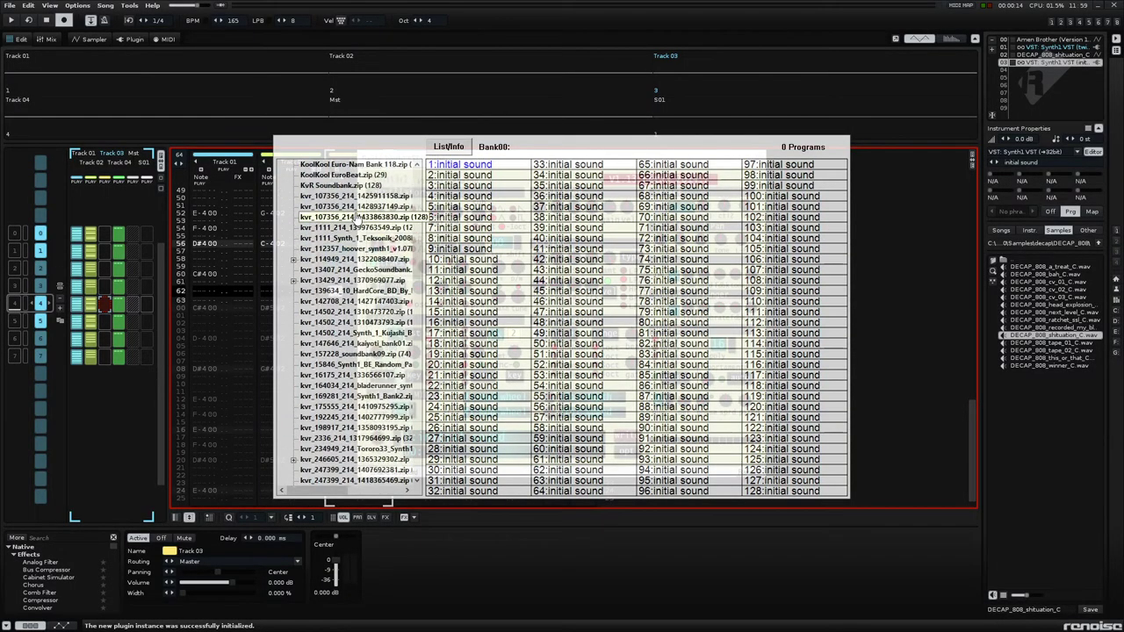
{"action": "left_click", "coordinate": [353, 271]}
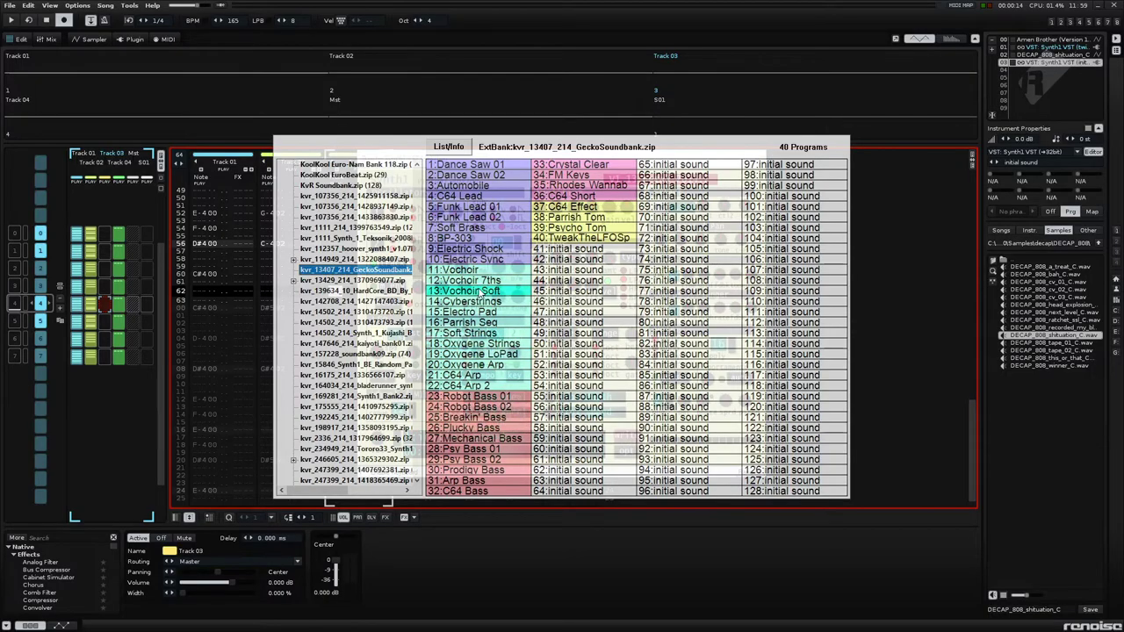
{"action": "left_click", "coordinate": [499, 208]}
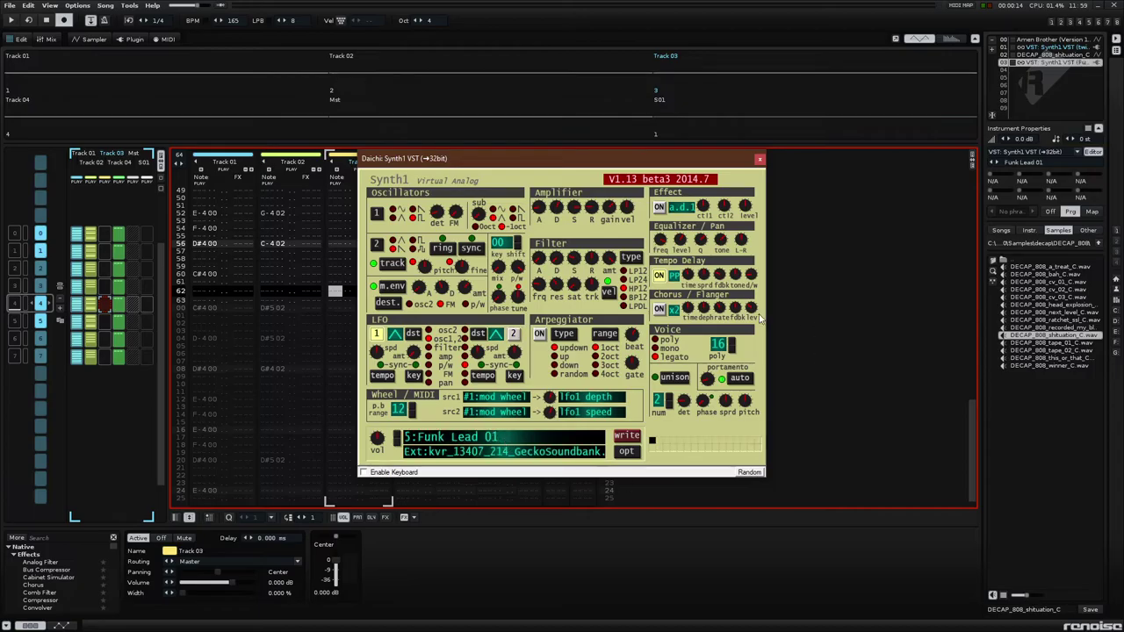
{"action": "left_click", "coordinate": [336, 279]}
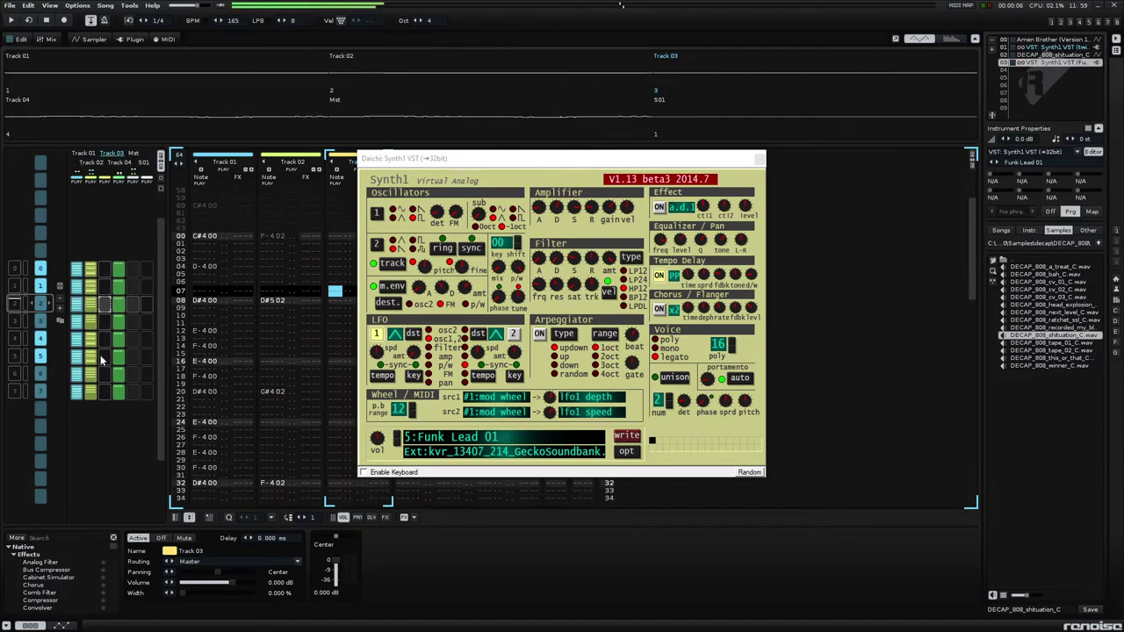
{"action": "left_click", "coordinate": [759, 159]}
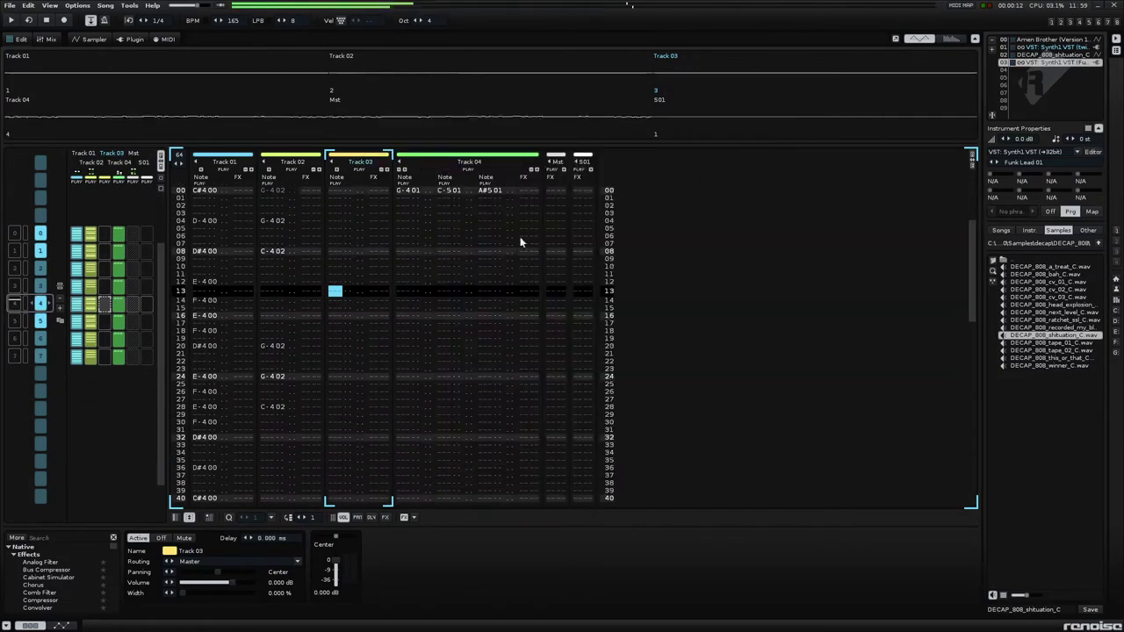
- Enter G-6 lead notes on lines 08 and 12 of Track 03 in pattern 4, with note-offs on lines 10 and 14
{"action": "key", "text": "Left"}
{"action": "key", "text": "Escape"}
{"action": "key", "text": "Right"}
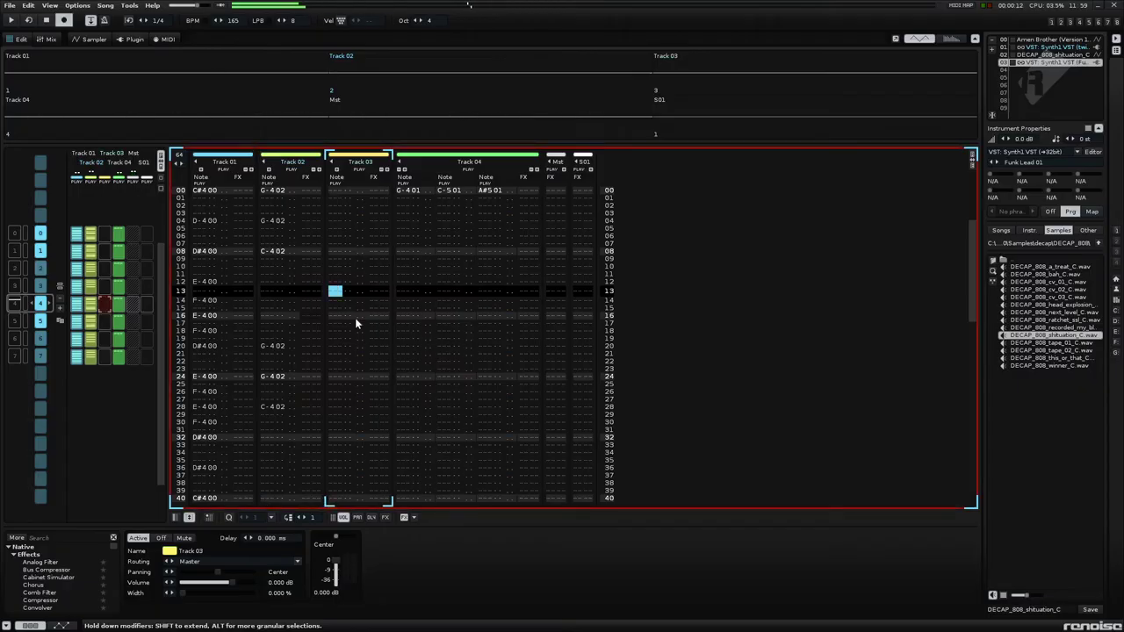
{"action": "key", "text": "space"}
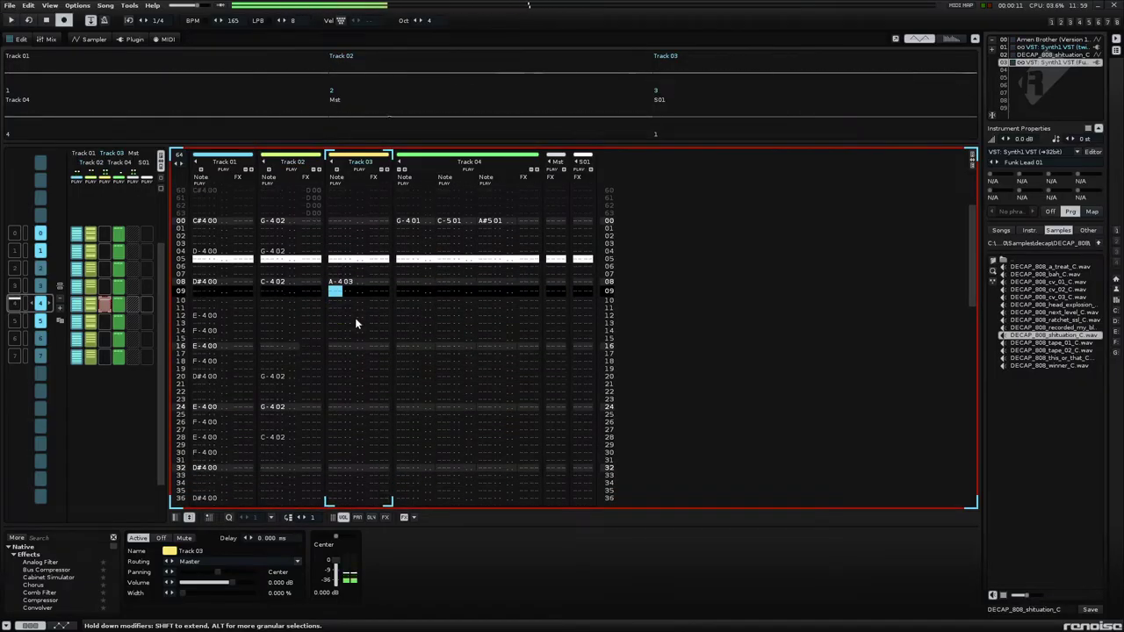
{"action": "key", "text": "b"}
{"action": "key", "text": "Up"}
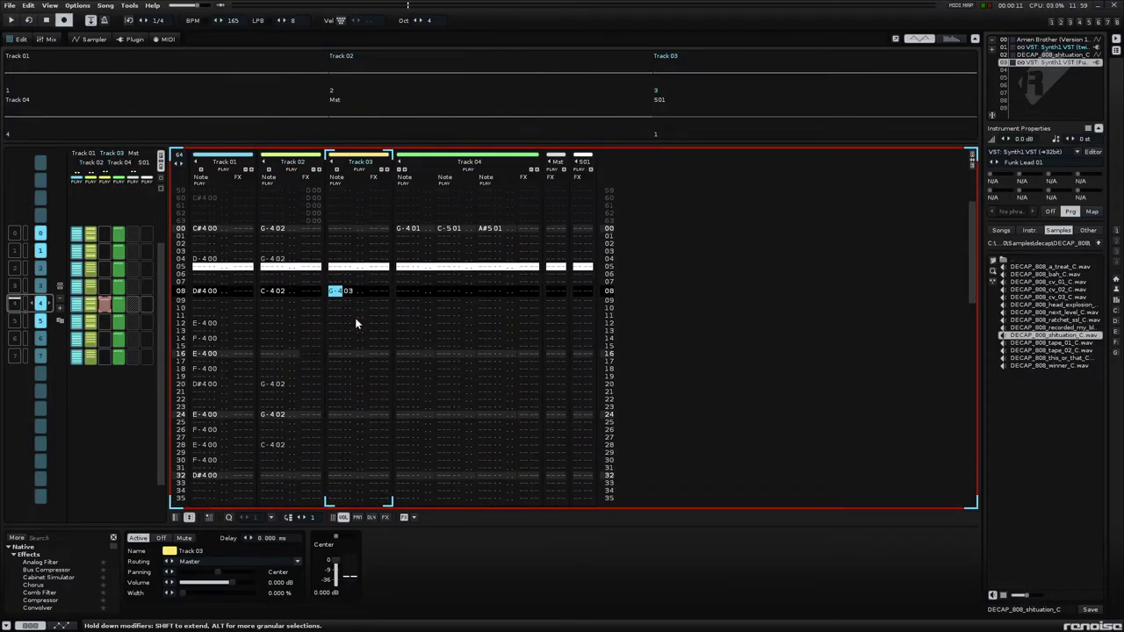
{"action": "key", "text": "KP_Multiply"}
{"action": "key", "text": "b"}
{"action": "key", "text": "Caps_Lock"}
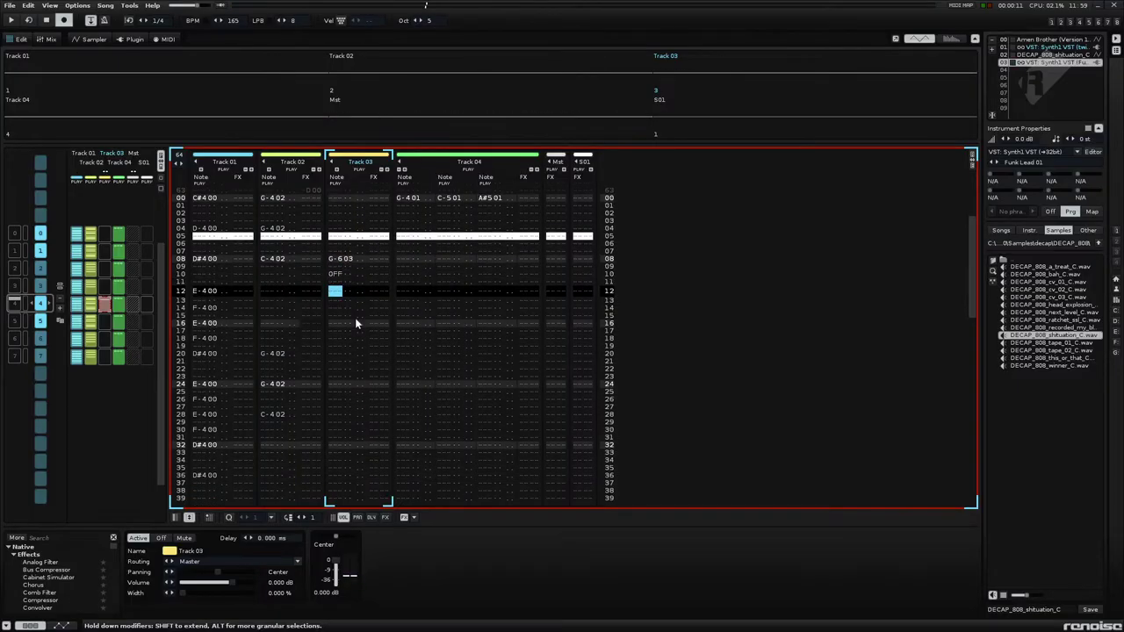
{"action": "key", "text": "b"}
{"action": "key", "text": "Caps_Lock"}
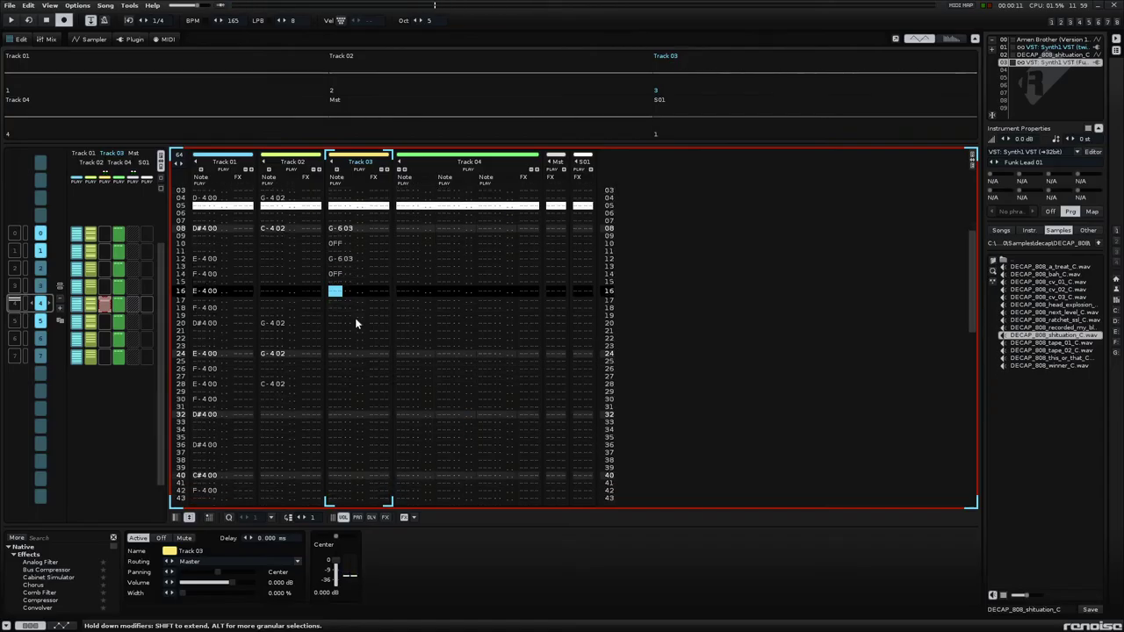
- Enter F-6, D#6 and D-6 on lines 16, 20 and 22 of pattern 4's Track 03, with note-offs on lines 18 and 24, and play
{"action": "key", "text": "v"}
{"action": "key", "text": "Caps_Lock"}
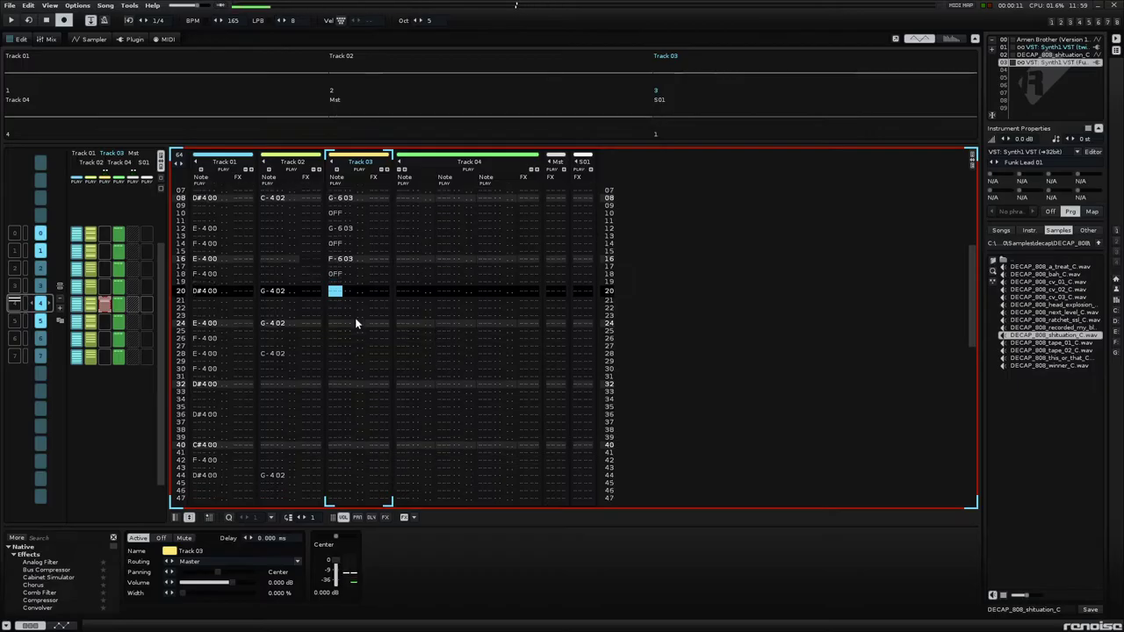
{"action": "key", "text": "d"}
{"action": "key", "text": "Down"}
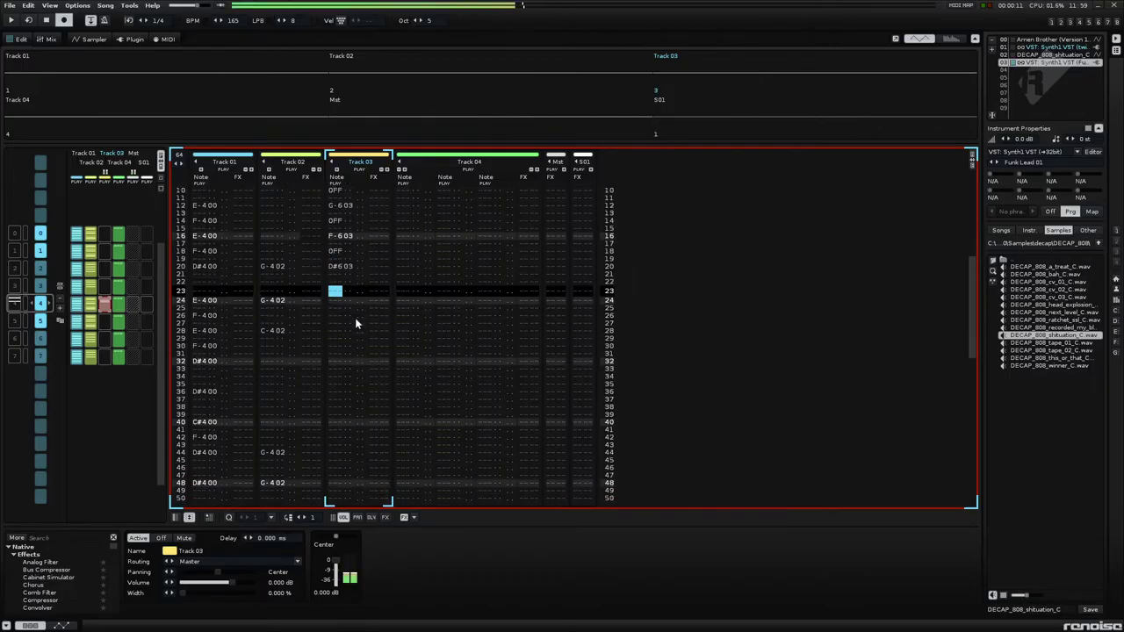
{"action": "key", "text": "x"}
{"action": "key", "text": "Caps_Lock"}
{"action": "key", "text": "space"}
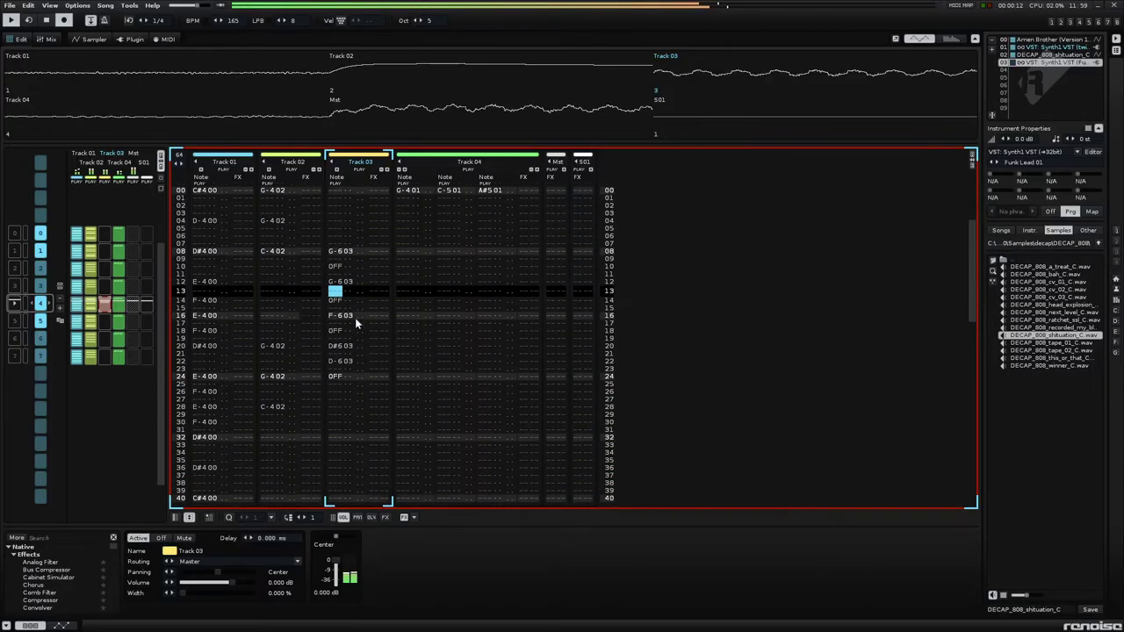
- Replace line 22's note with a note-off, enter A#5 on line 24 and a note-off on line 26 of pattern 4's Track 03, and play
{"action": "key", "text": "Caps_Lock"}
{"action": "key", "text": "j"}
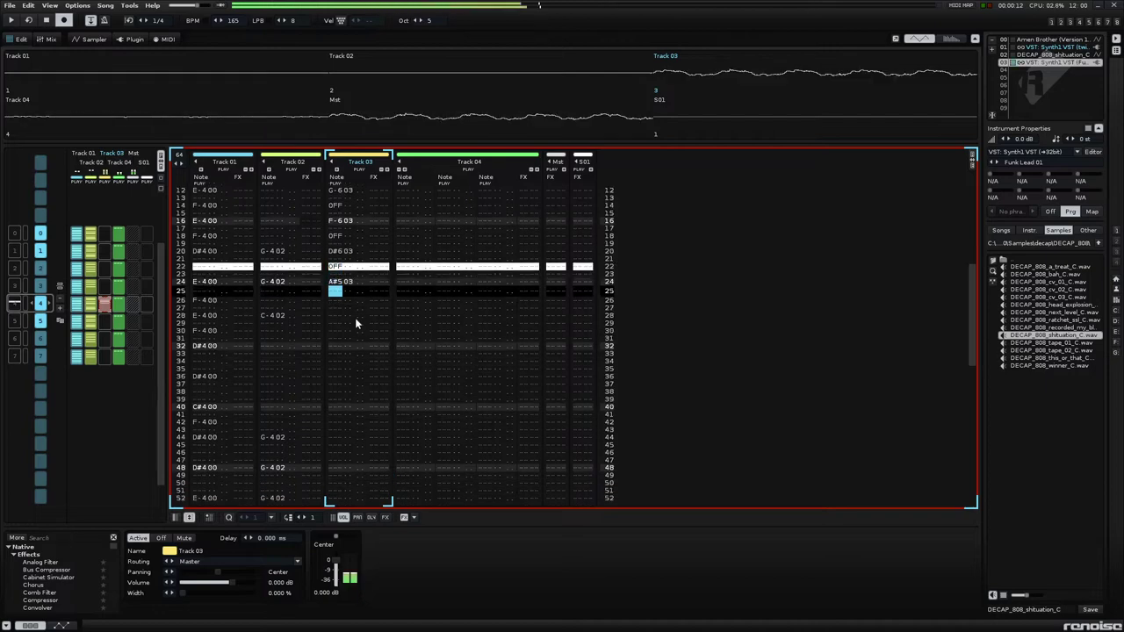
{"action": "key", "text": "Down"}
{"action": "key", "text": "Caps_Lock"}
{"action": "key", "text": "Up"}
{"action": "key", "text": "Up"}
{"action": "key", "text": "Up"}
{"action": "key", "text": "Up"}
{"action": "key", "text": "Up"}
{"action": "key", "text": "Up"}
{"action": "key", "text": "Up"}
{"action": "key", "text": "Up"}
{"action": "key", "text": "Up"}
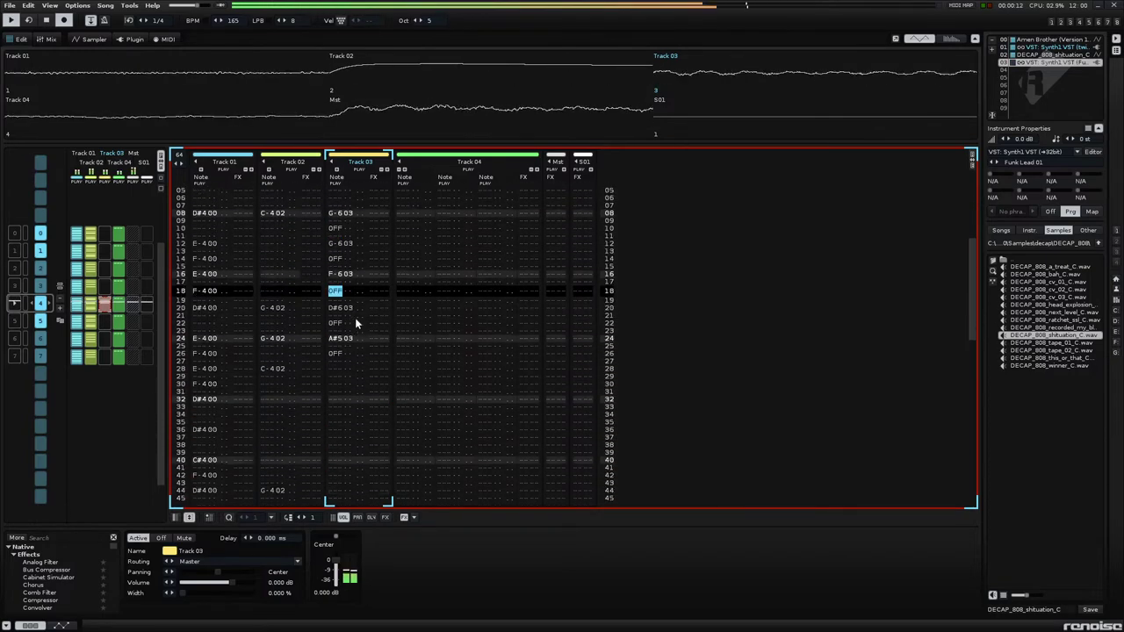
- Shift the note-off after the A#5 down to line 28 of Track 03 in pattern 4 and play the pattern
{"action": "key", "text": "Down"}
{"action": "key", "text": "Down"}
{"action": "key", "text": "Down"}
{"action": "key", "text": "Down"}
{"action": "key", "text": "Down"}
{"action": "key", "text": "Down"}
{"action": "key", "text": "Down"}
{"action": "key", "text": "Down"}
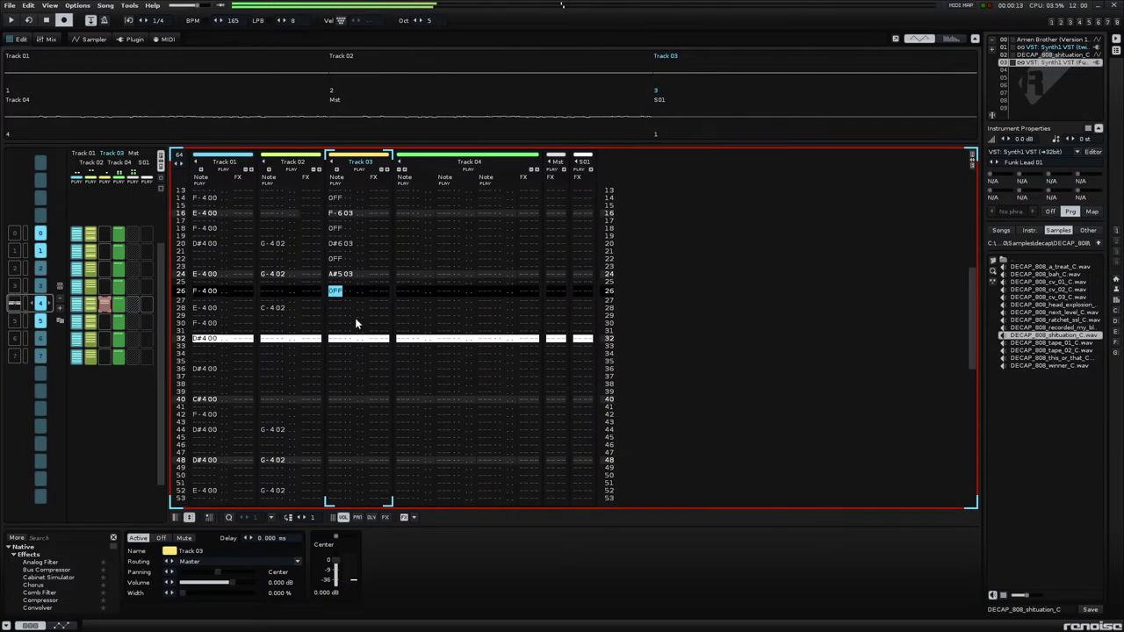
{"action": "key", "text": "Insert"}
{"action": "key", "text": "Insert"}
{"action": "key", "text": "Up"}
{"action": "key", "text": "Up"}
{"action": "key", "text": "Up"}
{"action": "key", "text": "Up"}
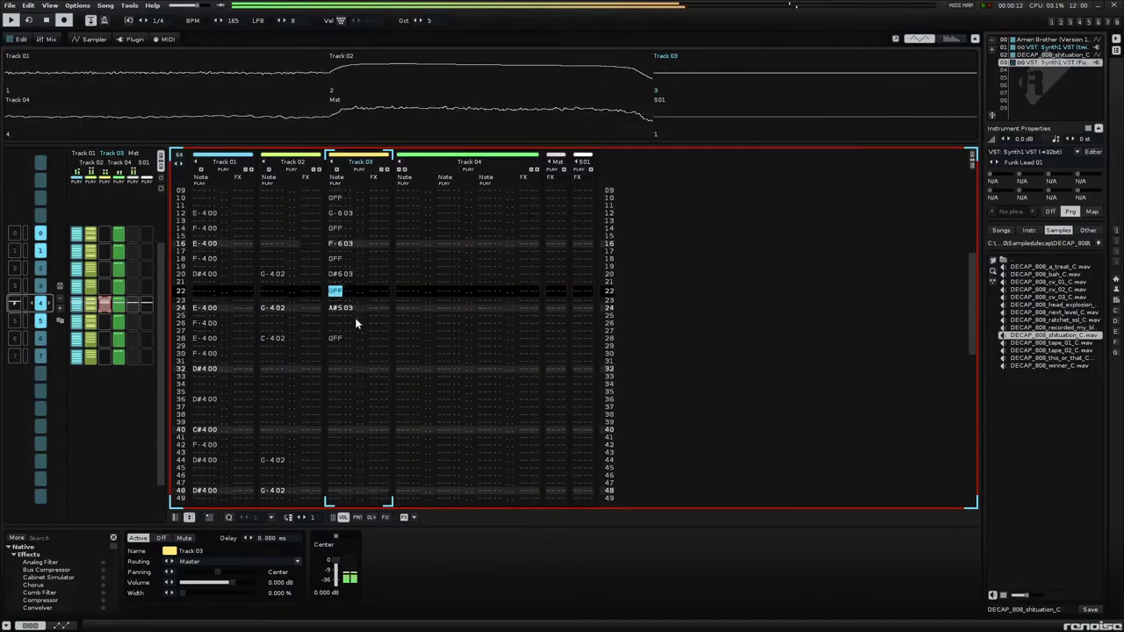
- Enter A#5 on line 36, a note-off on line 40 and G#5 on line 44 of Track 03 in pattern 4, and play it
{"action": "key", "text": "Down"}
{"action": "key", "text": "Down"}
{"action": "key", "text": "Down"}
{"action": "key", "text": "Down"}
{"action": "key", "text": "Down"}
{"action": "key", "text": "Down"}
{"action": "key", "text": "Down"}
{"action": "key", "text": "Down"}
{"action": "key", "text": "Down"}
{"action": "key", "text": "Down"}
{"action": "key", "text": "Down"}
{"action": "key", "text": "Down"}
{"action": "key", "text": "Down"}
{"action": "key", "text": "Down"}
{"action": "key", "text": "j"}
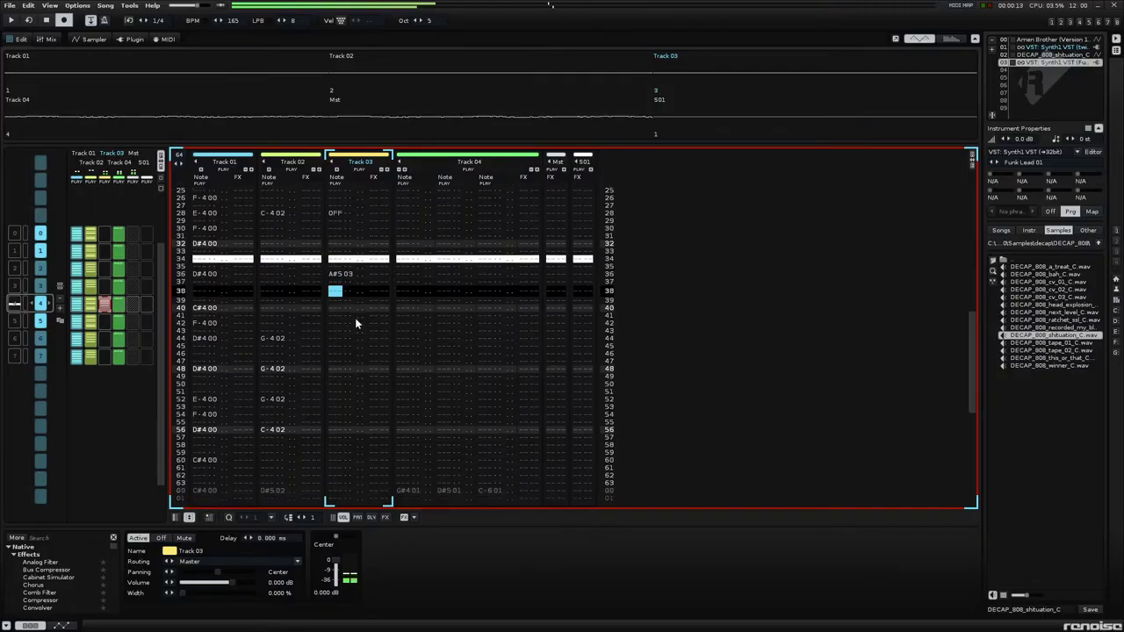
{"action": "key", "text": "Down"}
{"action": "key", "text": "Down"}
{"action": "key", "text": "Caps_Lock"}
{"action": "key", "text": "Down"}
{"action": "key", "text": "Down"}
{"action": "key", "text": "Down"}
{"action": "key", "text": "h"}
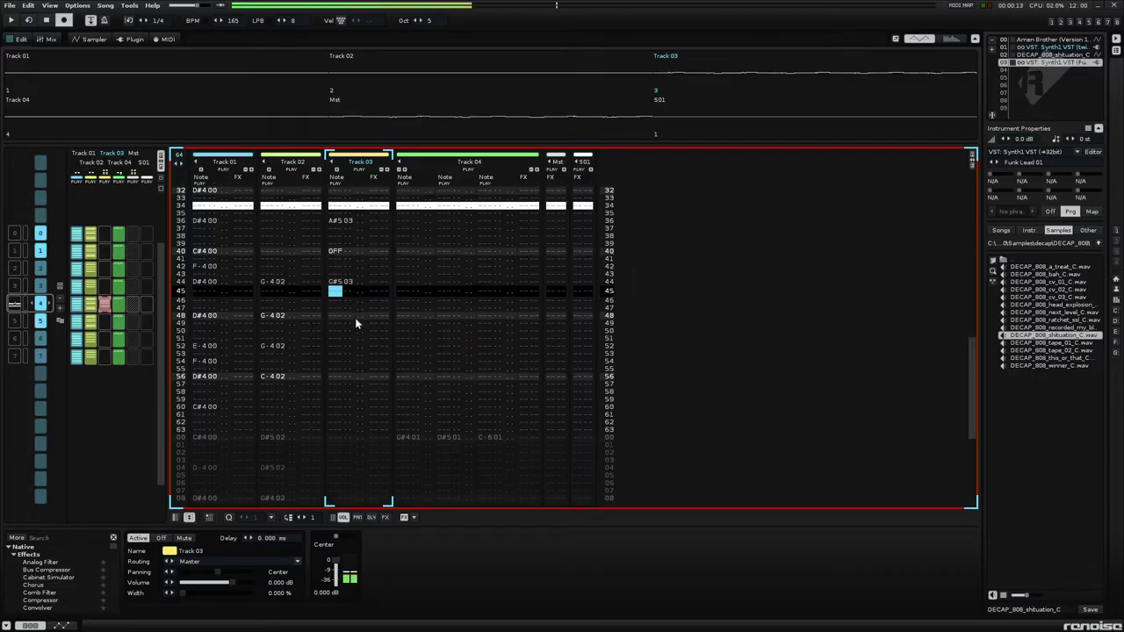
{"action": "key", "text": "space"}
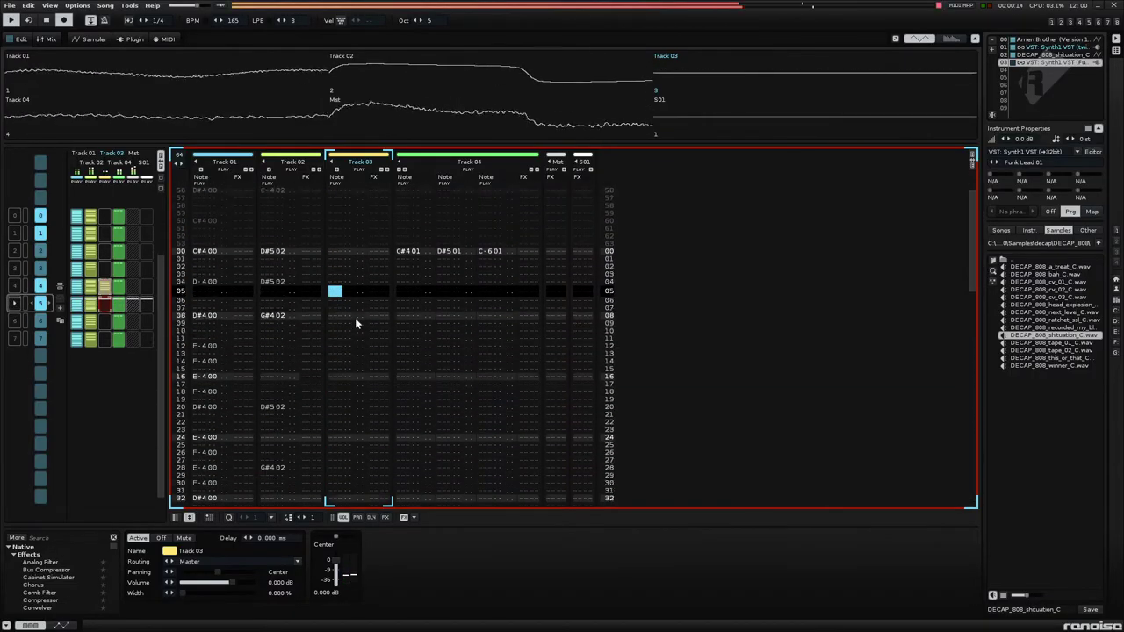
- Enter G-6, G-6, F-6 and D#6 on lines 08, 12, 16 and 20 of pattern 5's Track 03, each ended by a note-off two lines below
{"action": "key", "text": "t"}
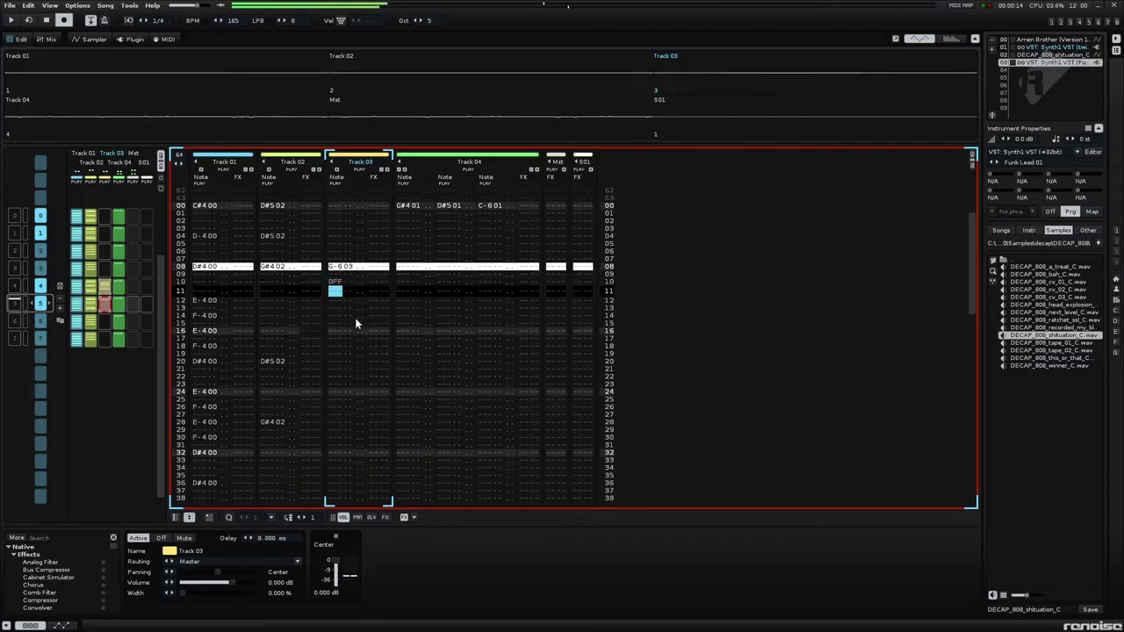
{"action": "key", "text": "t"}
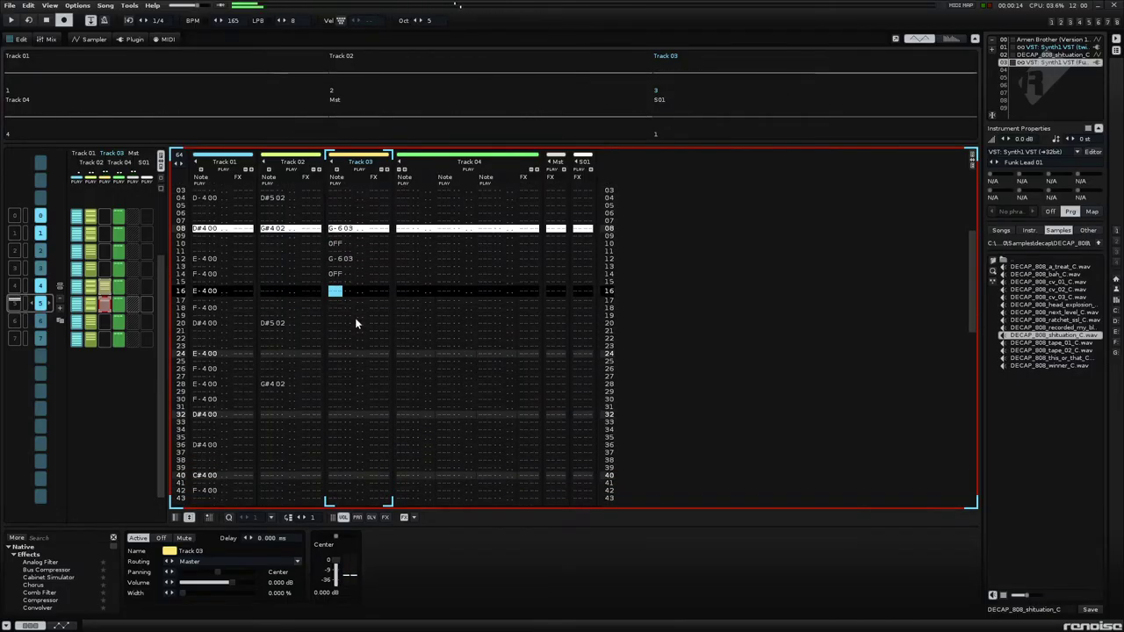
{"action": "key", "text": "r"}
{"action": "key", "text": "3"}
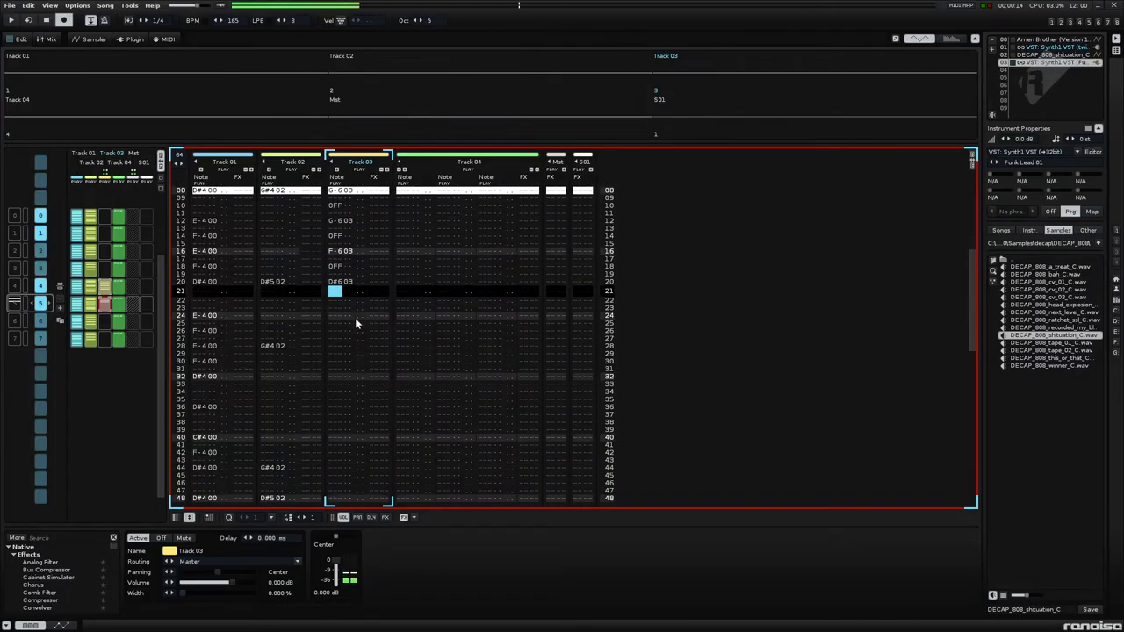
- Enter G#5 on line 24 with its note-off on line 28 of Track 03 in pattern 5, and play the pattern
{"action": "key", "text": "j"}
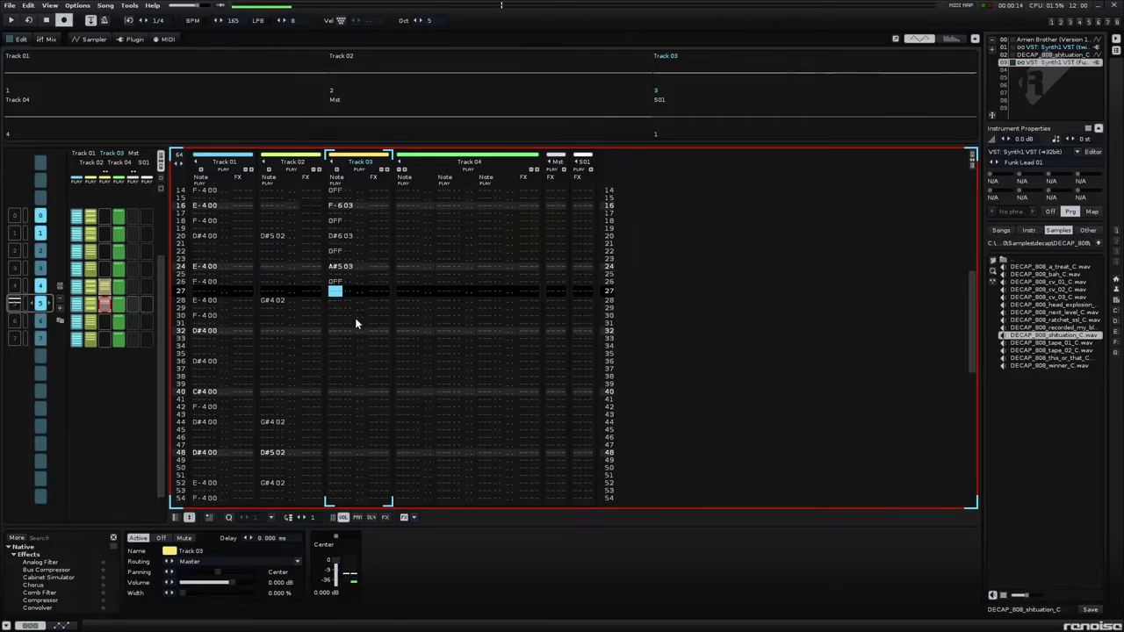
{"action": "key", "text": "Up"}
{"action": "key", "text": "Up"}
{"action": "key", "text": "Up"}
{"action": "key", "text": "h"}
{"action": "key", "text": "Down"}
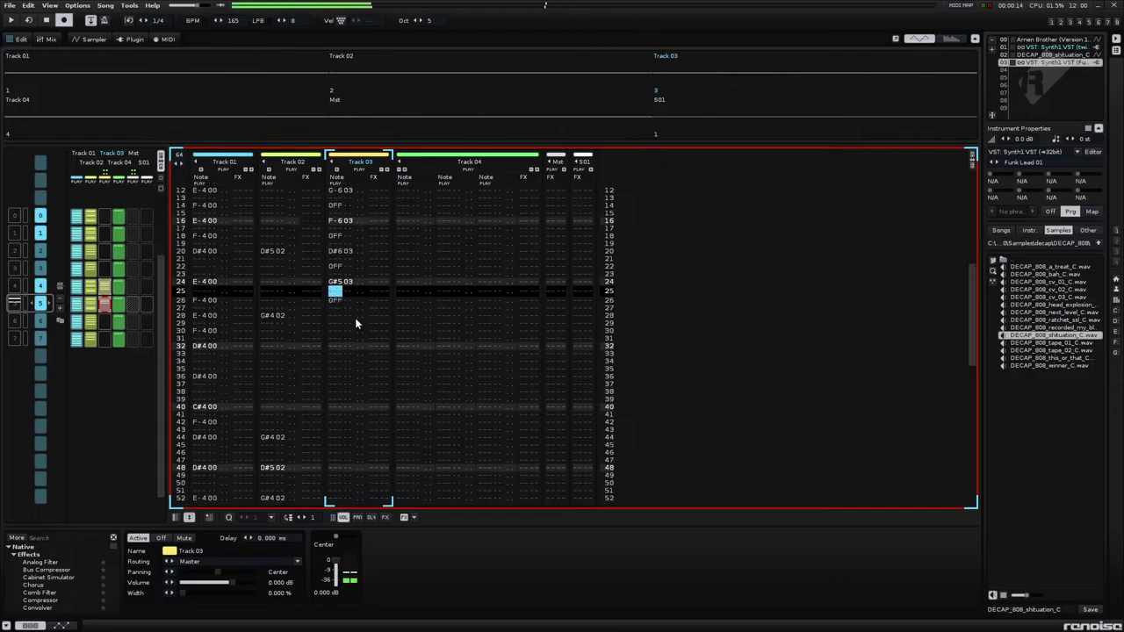
{"action": "key", "text": "space"}
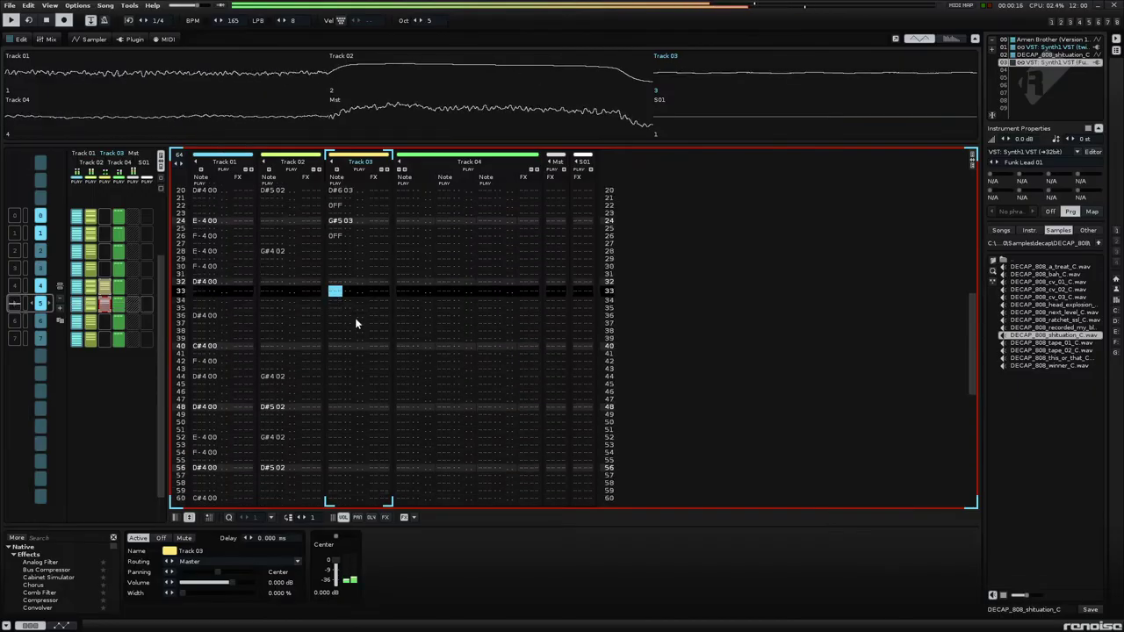
{"action": "scroll", "coordinate": [355, 323], "scroll_direction": "down", "scroll_amount": 2}
{"action": "scroll", "coordinate": [355, 323], "scroll_direction": "down", "scroll_amount": 3}
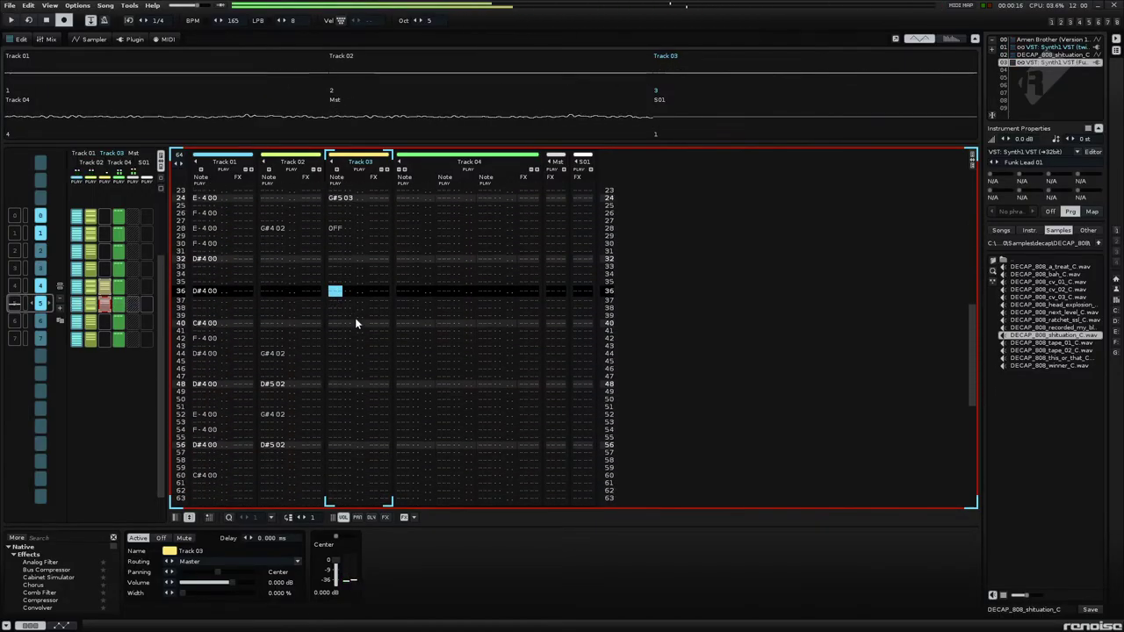
- Enter A#5 on line 36 and F-5 on line 44 of Track 03 in pattern 5, each ended four lines below, and play it
{"action": "key", "text": "j"}
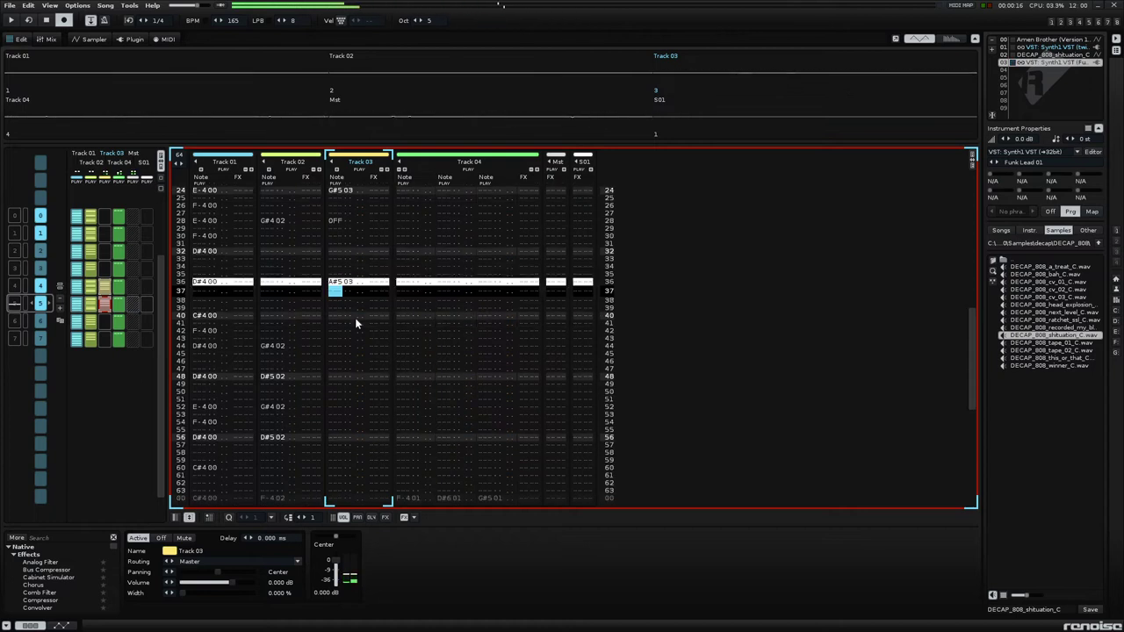
{"action": "scroll", "coordinate": [354, 323], "scroll_direction": "down", "scroll_amount": 3}
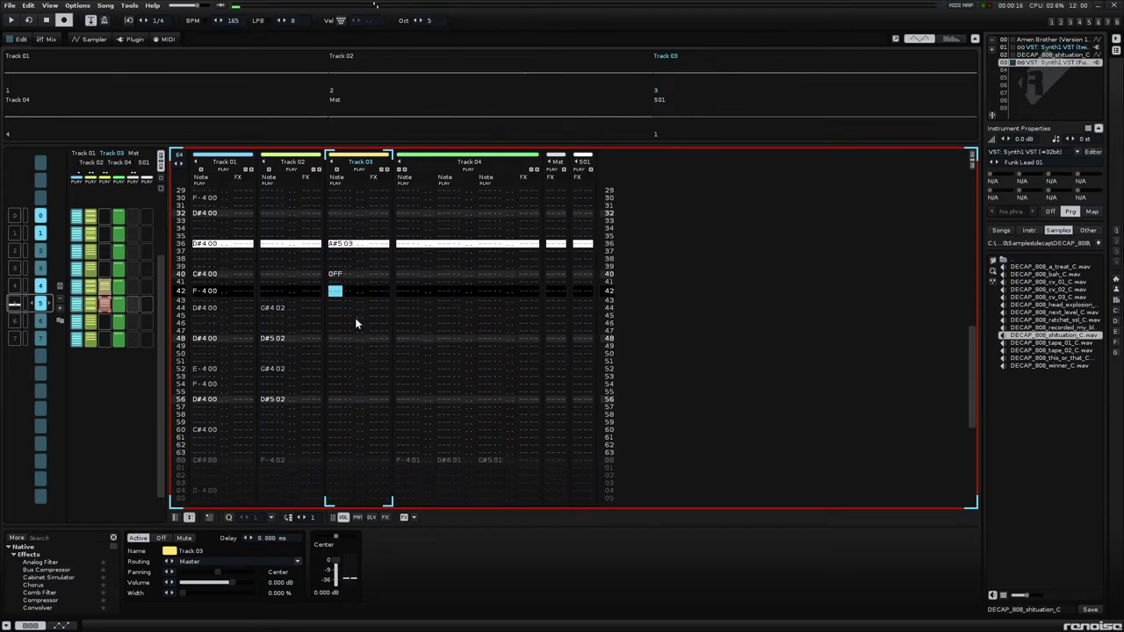
{"action": "key", "text": "v"}
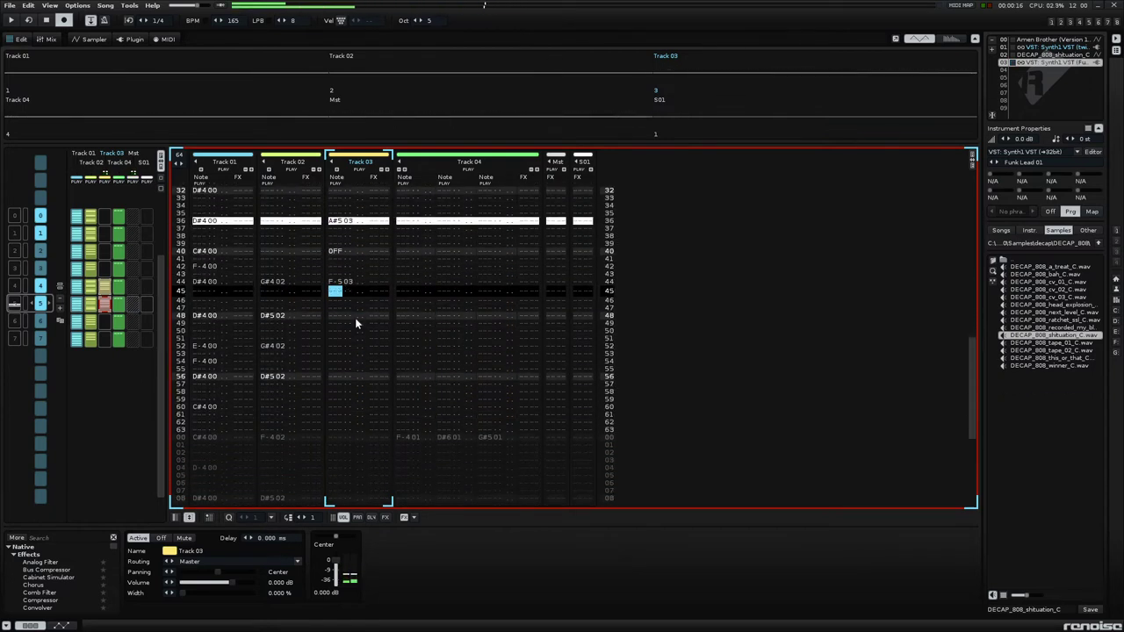
{"action": "key", "text": "space"}
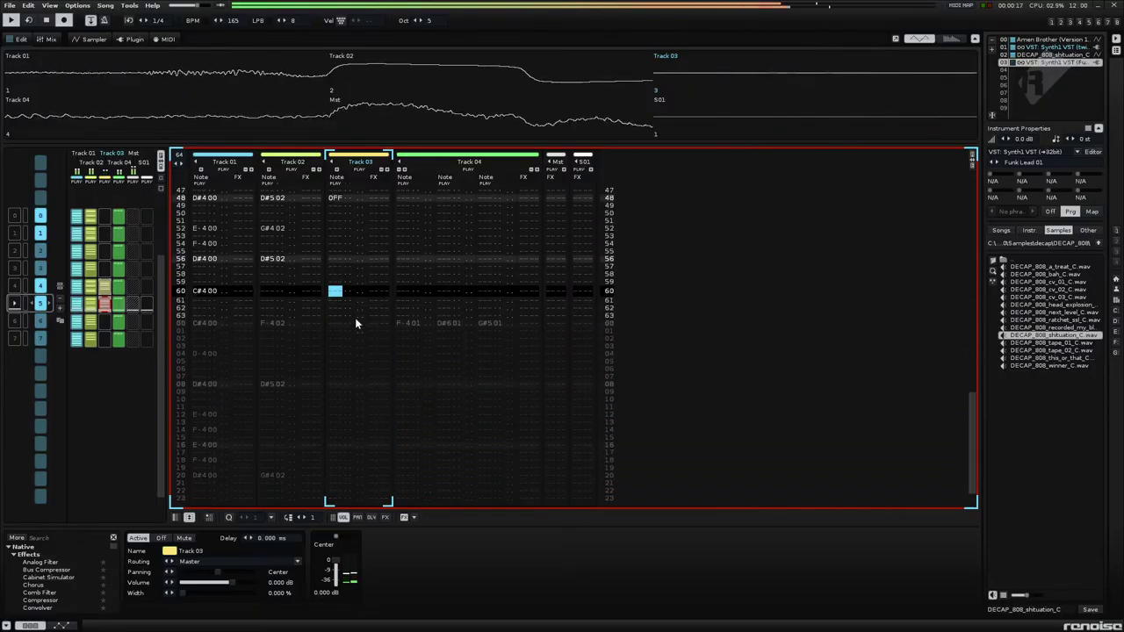
- Enter D#5, D#5 and D#6 on lines 08, 12 and 16 of pattern 6's Track 03 with note-offs between, and continue the melody below
{"action": "key", "text": "d"}
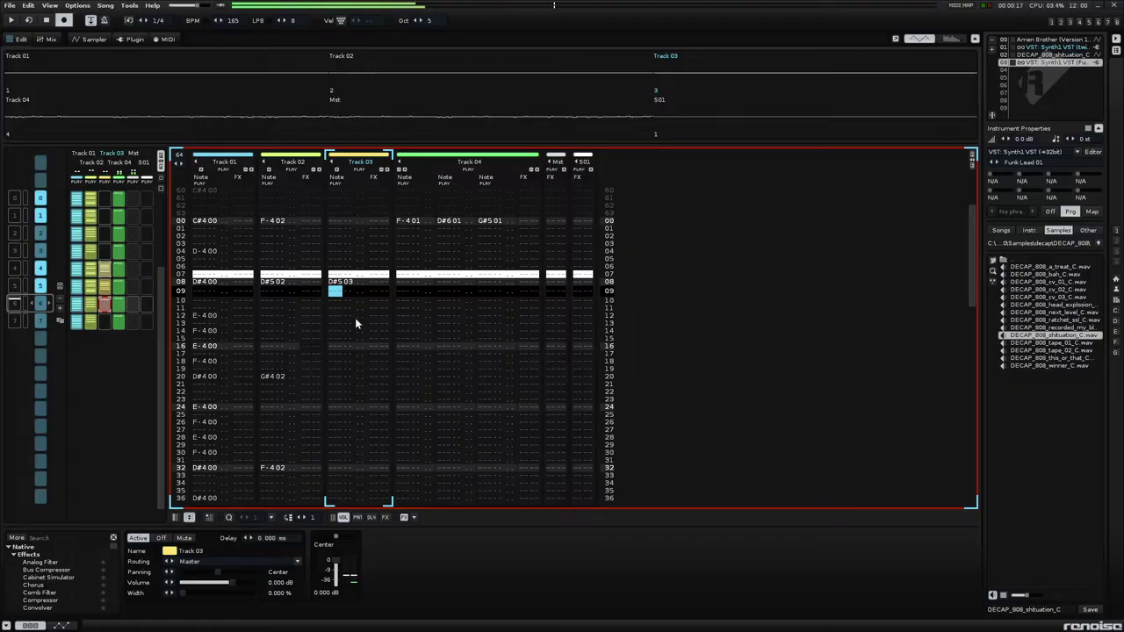
{"action": "key", "text": "d"}
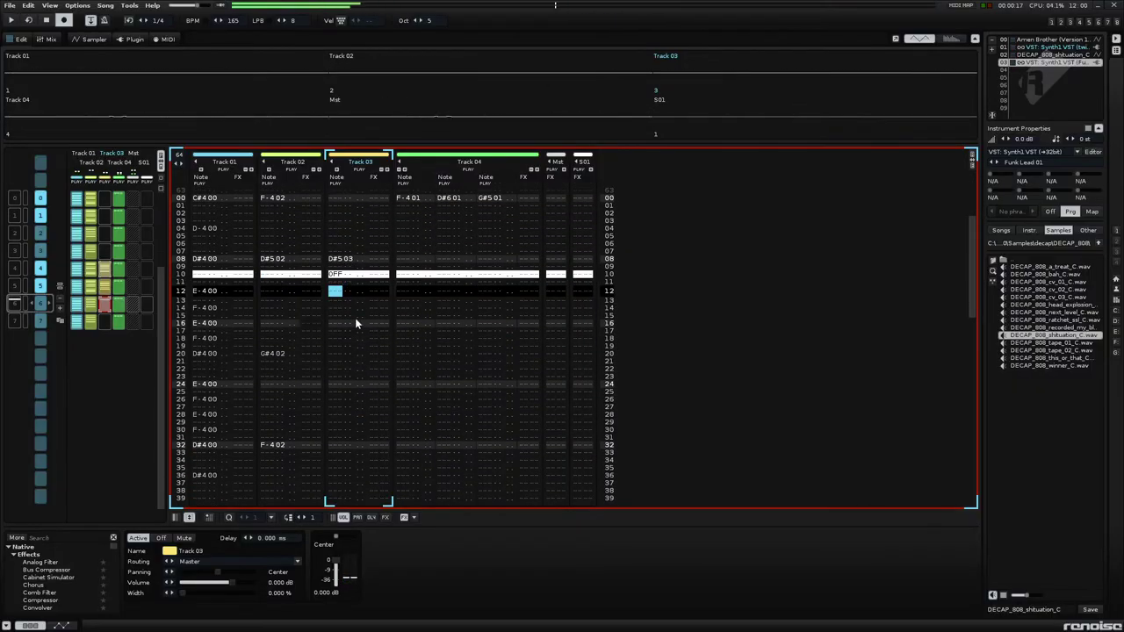
{"action": "key", "text": "3"}
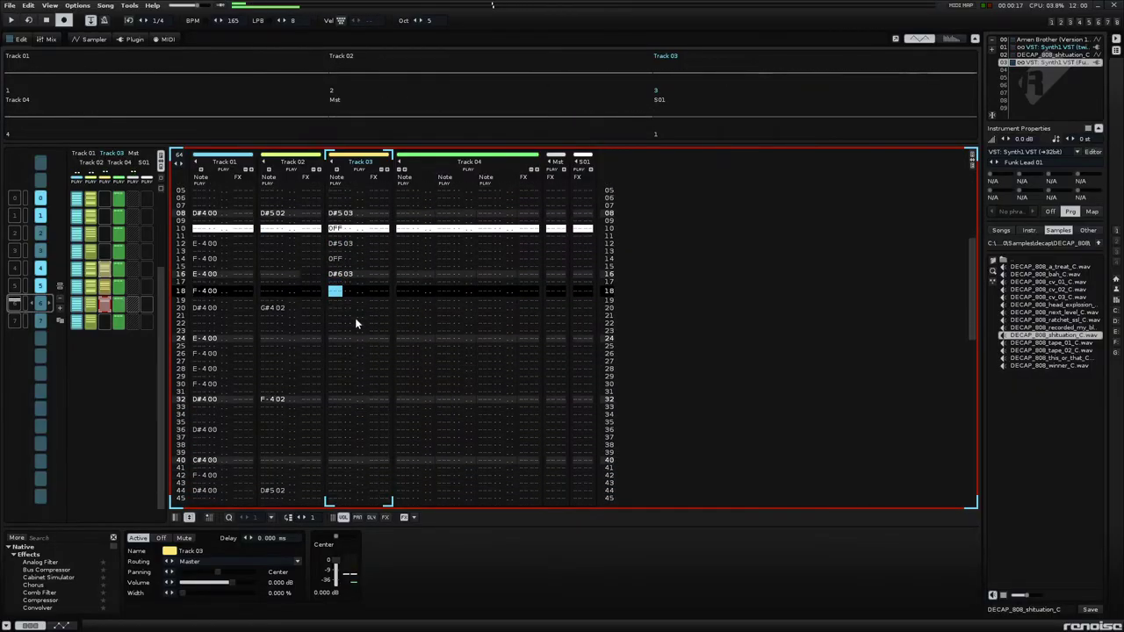
{"action": "key", "text": "w"}
{"action": "key", "text": "3"}
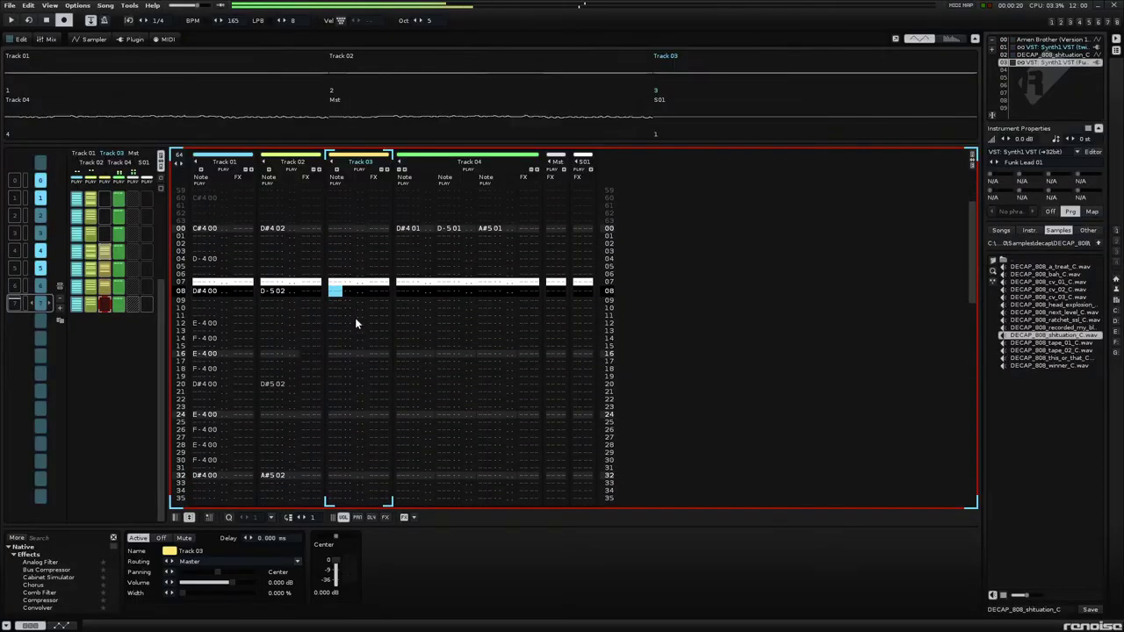
- Enter C-5, D#5, G-5, G#5 and D#6 on lines 08, 12, 16, 20 and 24 of pattern 7's Track 03, and play it
{"action": "key", "text": "z"}
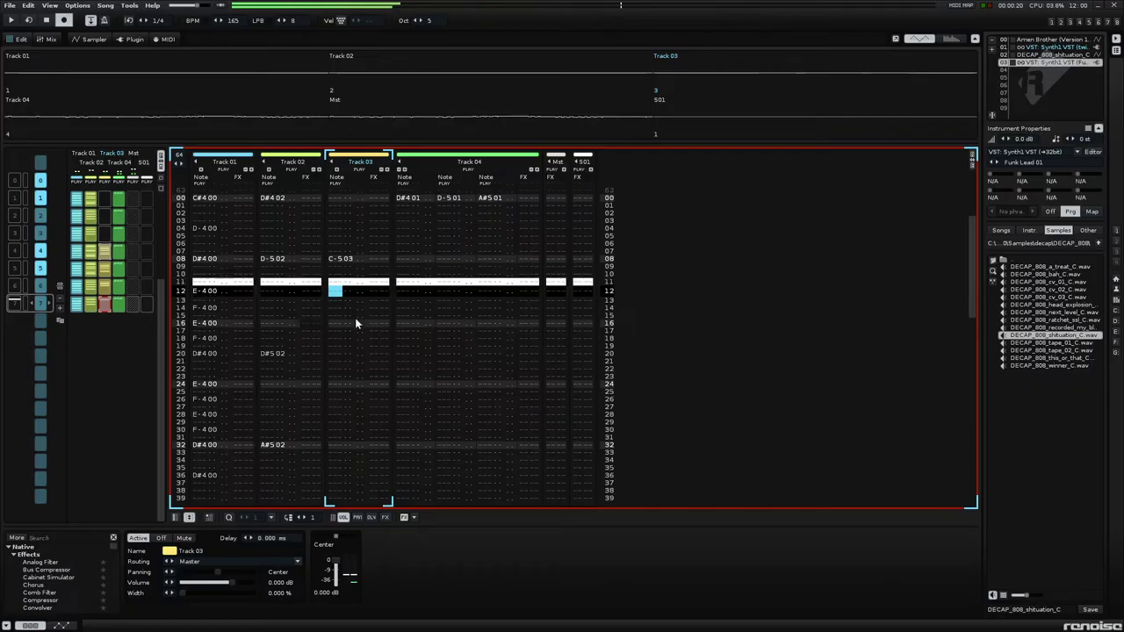
{"action": "key", "text": "d"}
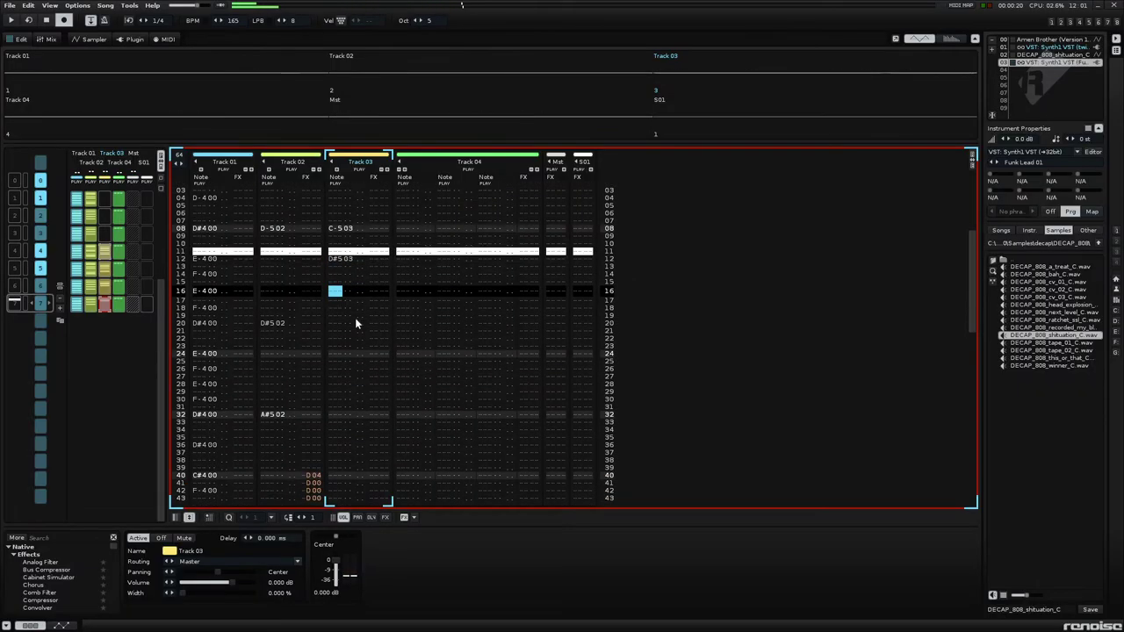
{"action": "key", "text": "h"}
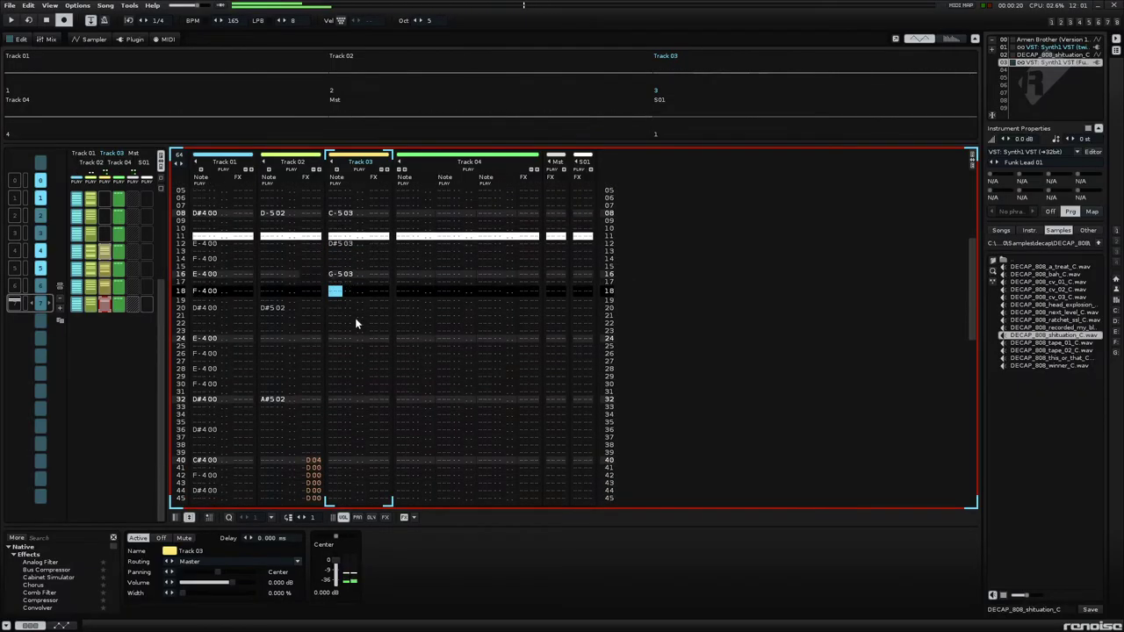
{"action": "key", "text": "Up"}
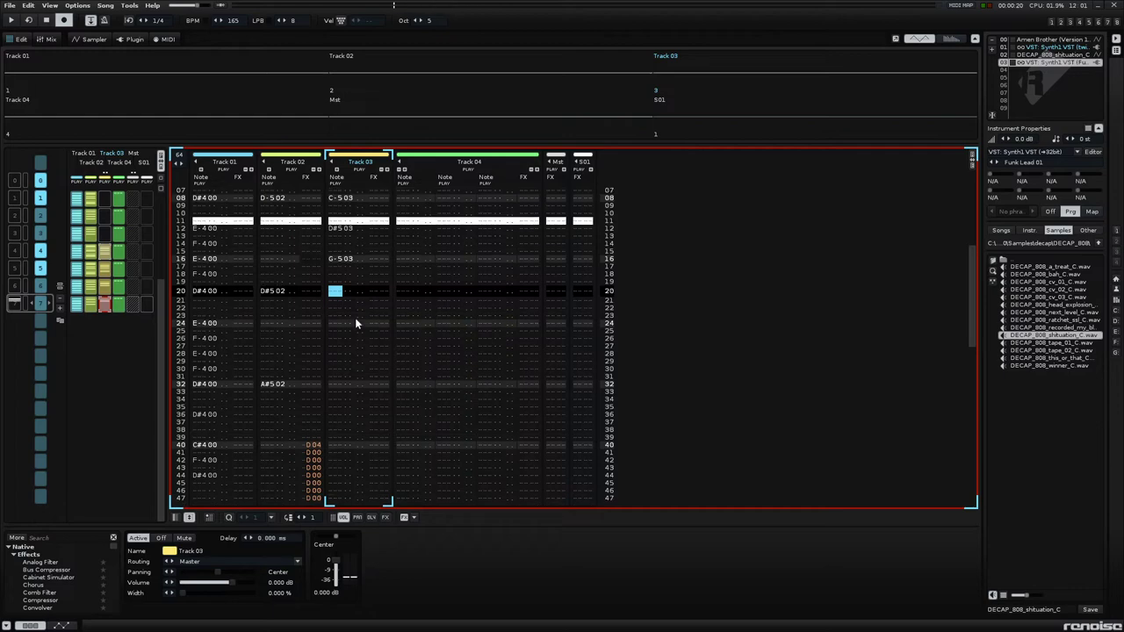
{"action": "key", "text": "h"}
{"action": "key", "text": "Down"}
{"action": "key", "text": "Down"}
{"action": "key", "text": "Down"}
{"action": "key", "text": "3"}
{"action": "key", "text": "space"}
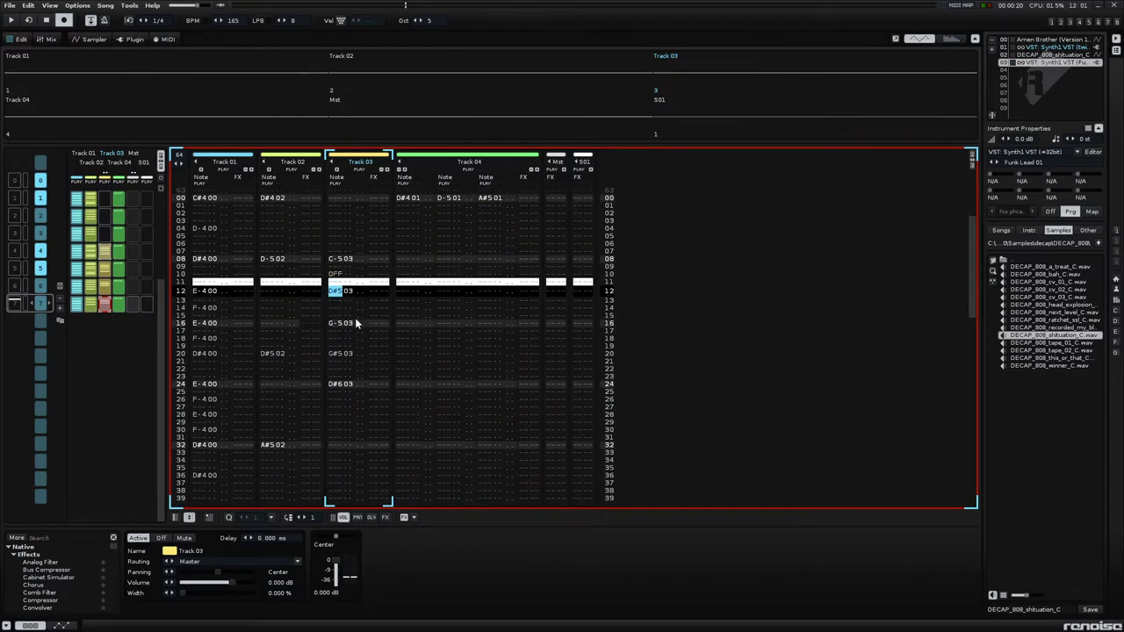
{"action": "key", "text": "space"}
{"action": "key", "text": "space"}
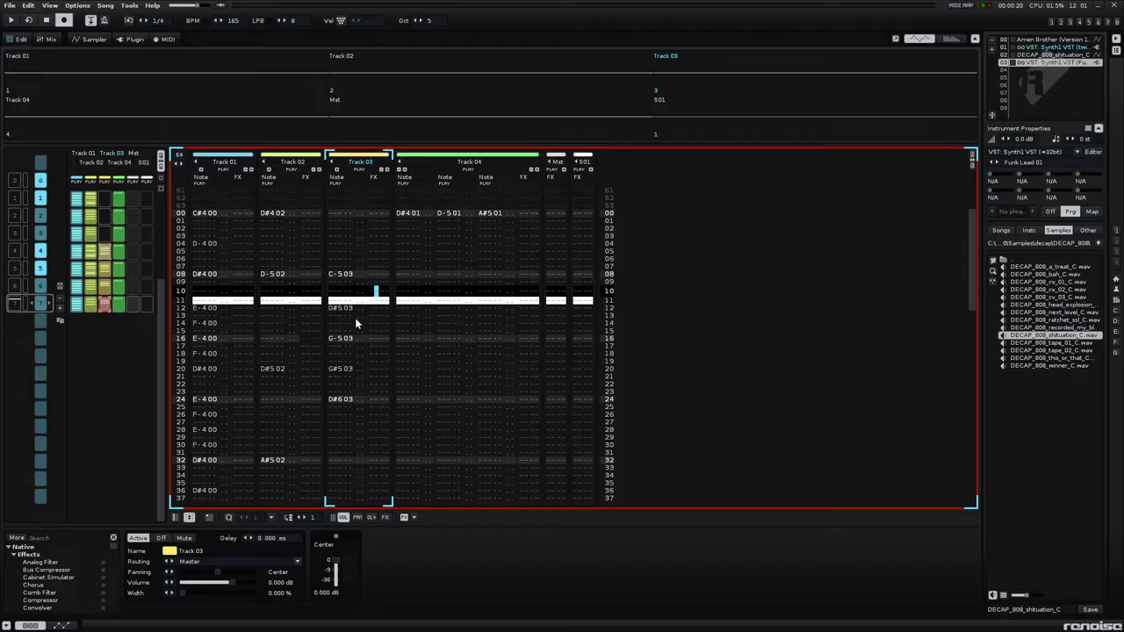
- Try a G04 glide effect on lines 10 and 11 of Track 03 in pattern 7, and play it
{"action": "key", "text": "space"}
{"action": "key", "text": "g"}
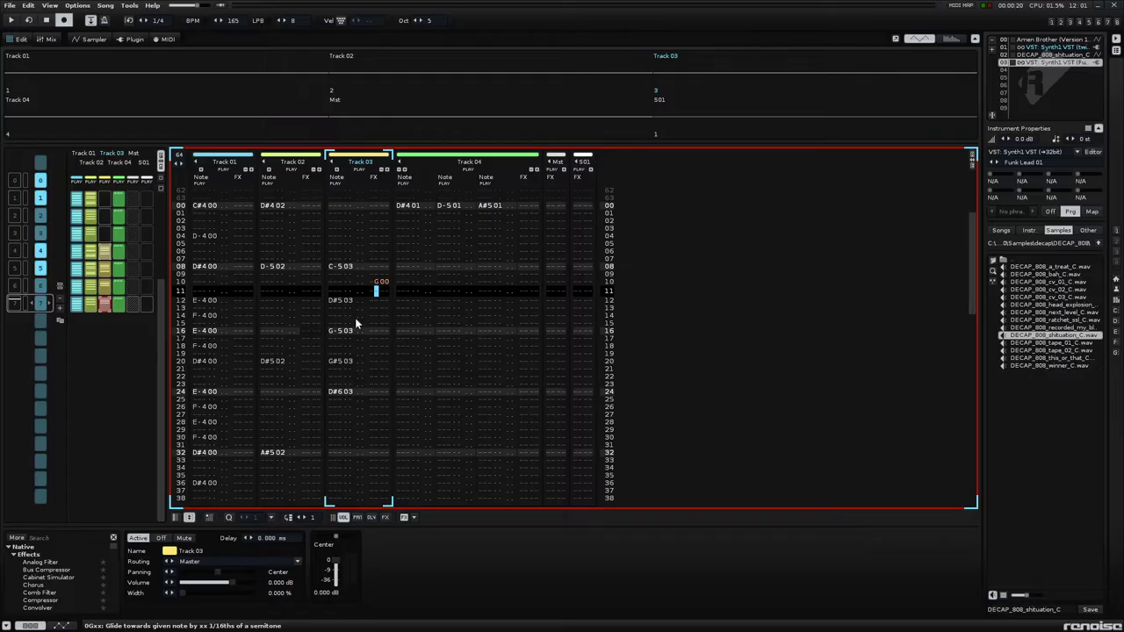
{"action": "key", "text": "space"}
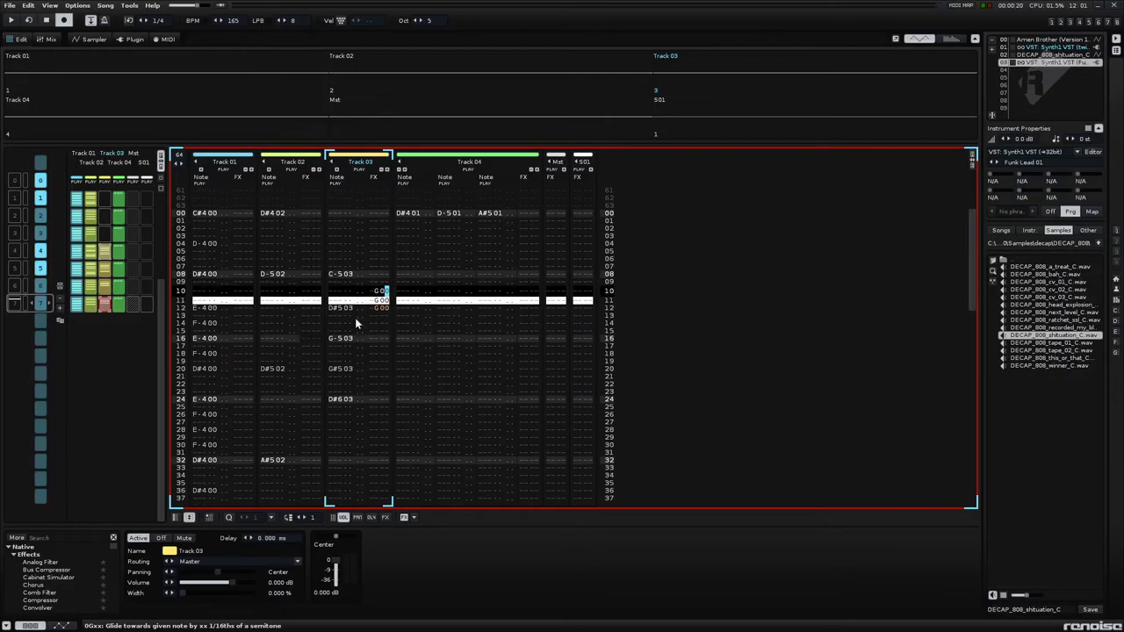
{"action": "key", "text": "4"}
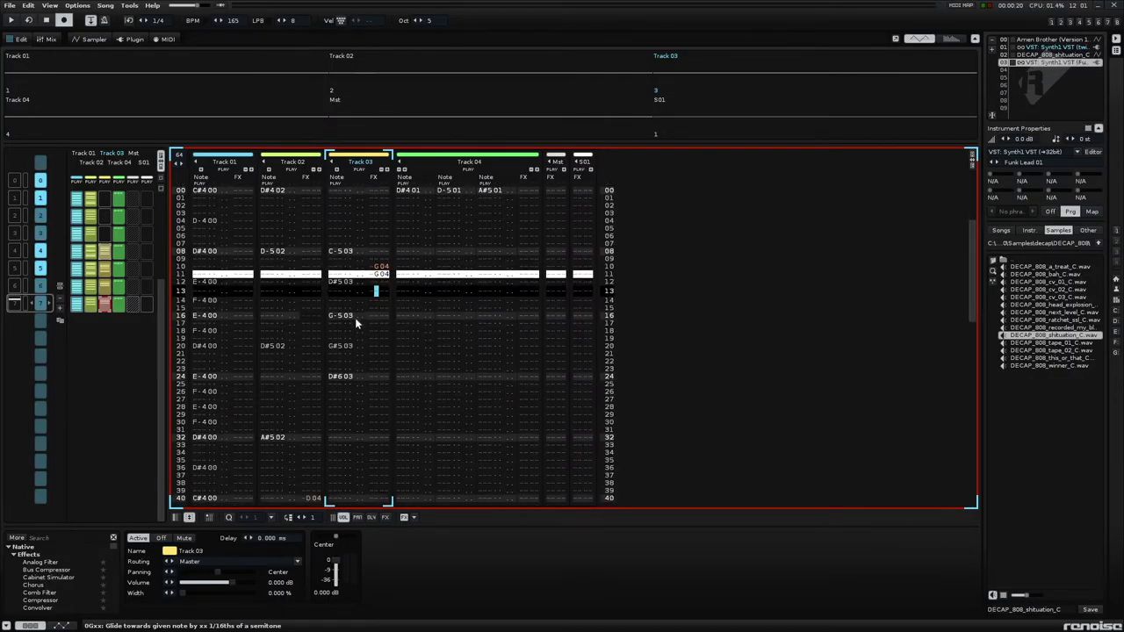
{"action": "key", "text": "space"}
{"action": "key", "text": "Down"}
{"action": "key", "text": "Down"}
{"action": "key", "text": "Down"}
{"action": "key", "text": "Down"}
{"action": "key", "text": "Down"}
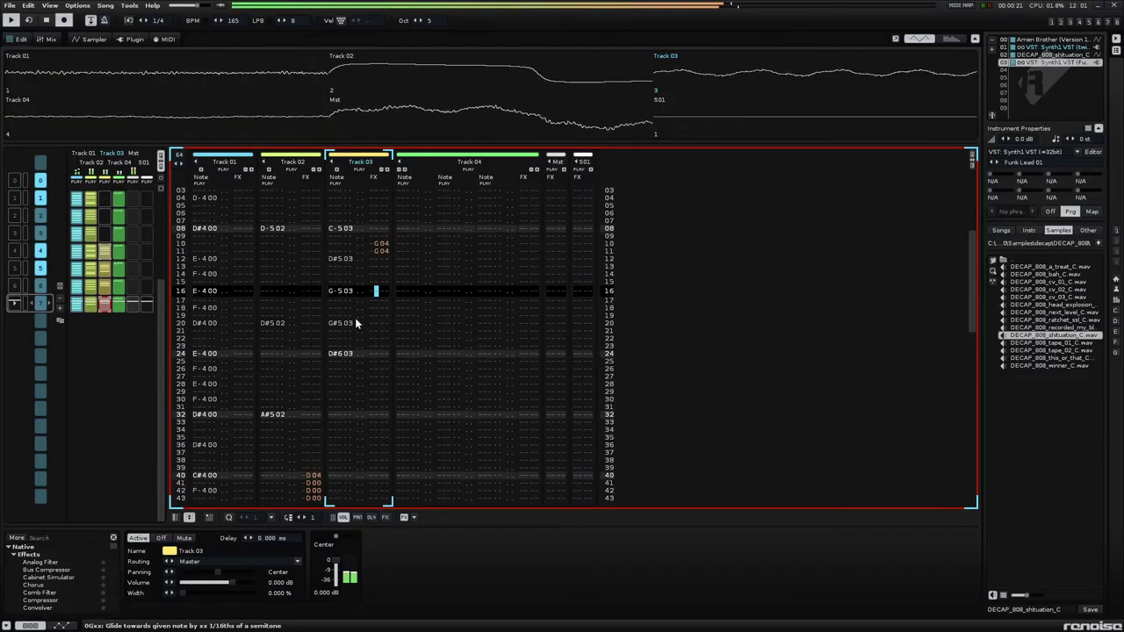
{"action": "key", "text": "Down"}
{"action": "key", "text": "Down"}
{"action": "key", "text": "Down"}
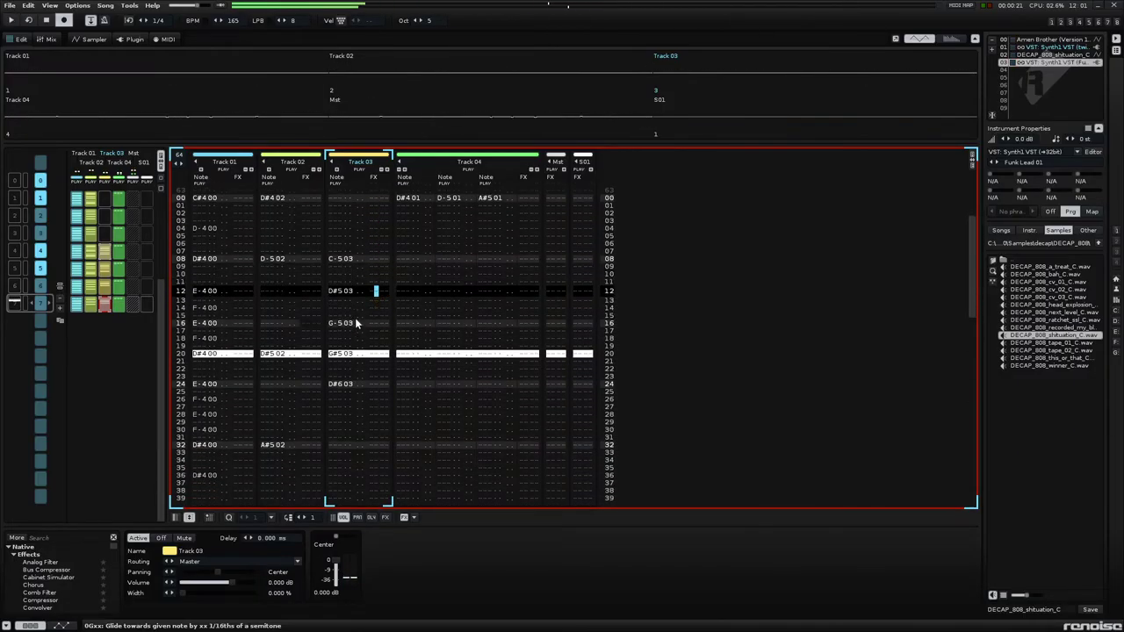
- Try the G04 glide effect on the D#5 at line 12 of Track 03 in pattern 7 and play it
{"action": "key", "text": "Right"}
{"action": "key", "text": "Right"}
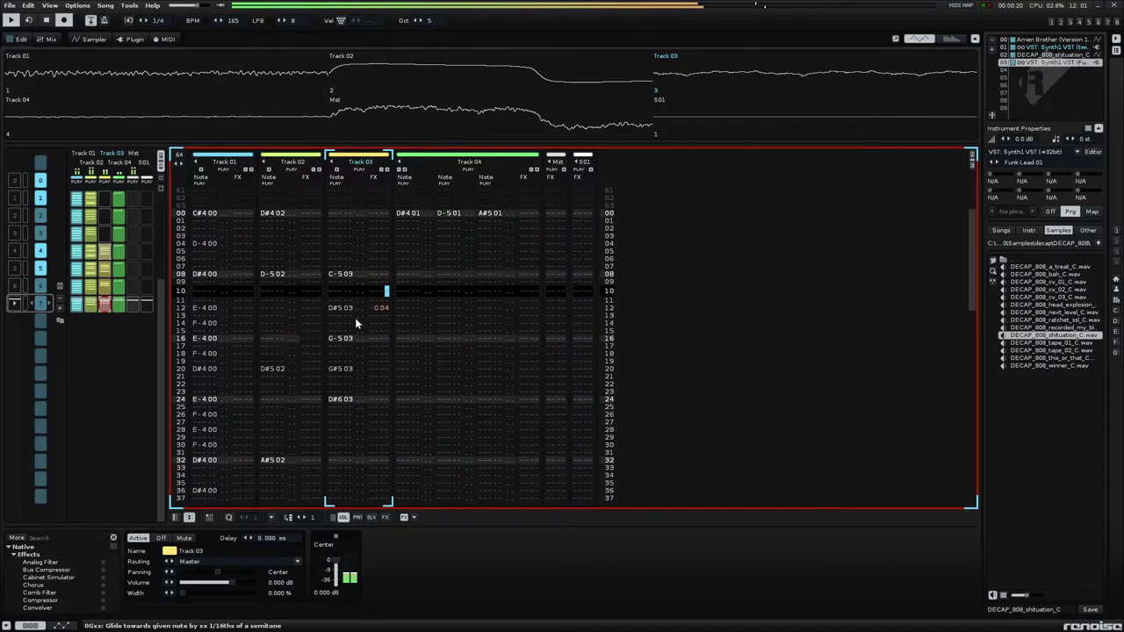
{"action": "key", "text": "Up"}
{"action": "key", "text": "Delete"}
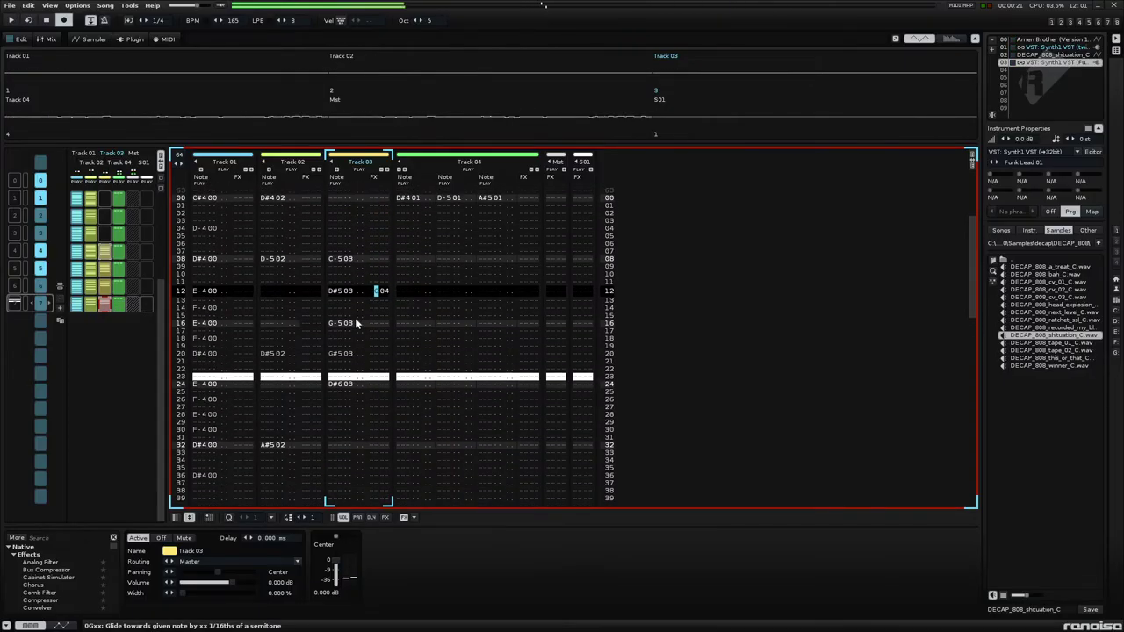
{"action": "key", "text": "Up"}
{"action": "key", "text": "Up"}
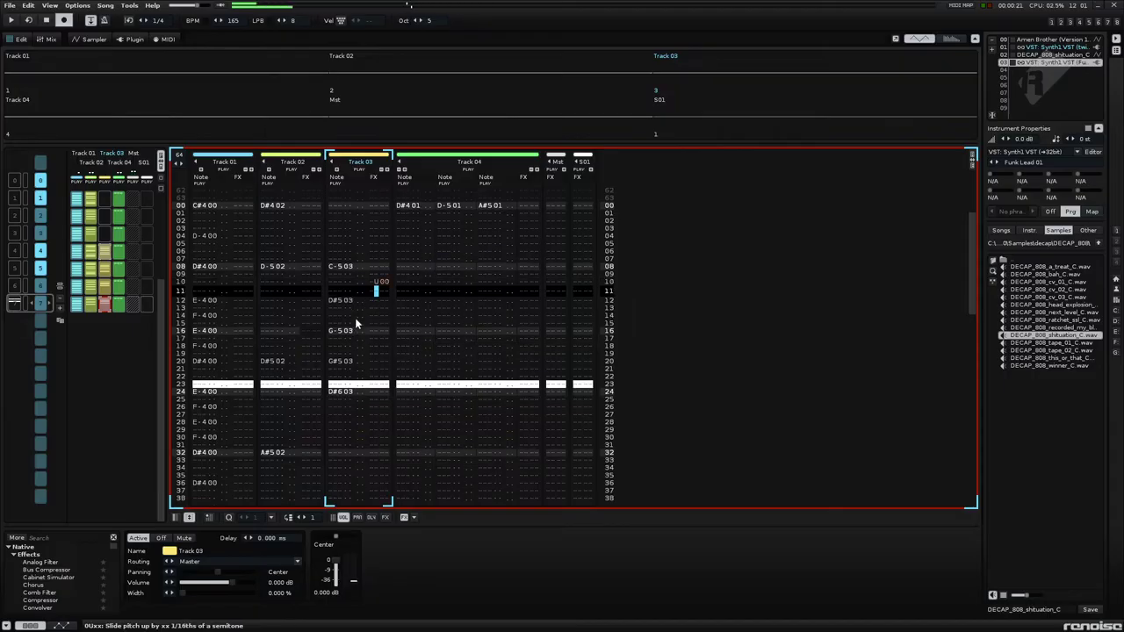
- Enter U08 pitch slide-up effects on lines 09 to 11 of Track 03 in pattern 7, and play the result
{"action": "type", "text": "uu"}
{"action": "key", "text": "Up"}
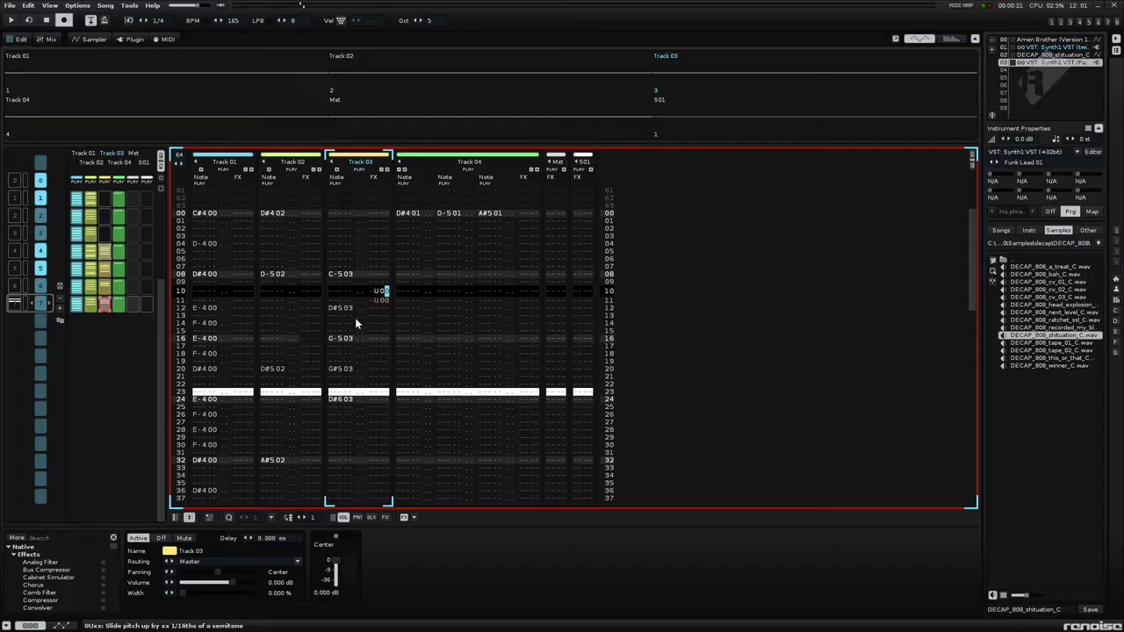
{"action": "type", "text": "88"}
{"action": "key", "text": "space"}
{"action": "key", "text": "space"}
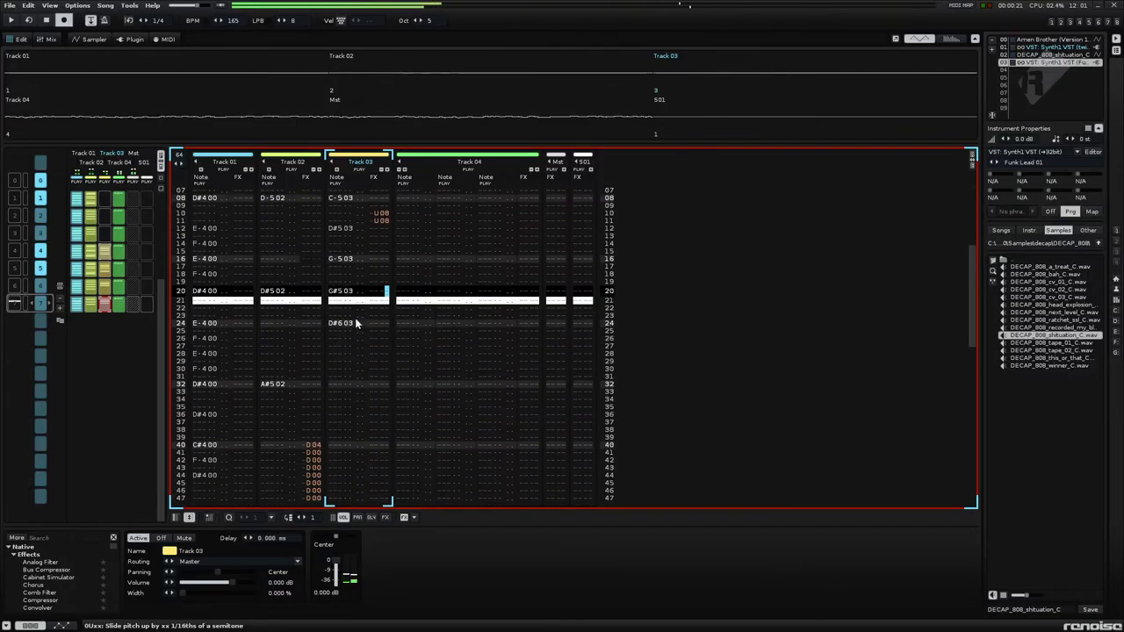
{"action": "key", "text": "Up"}
{"action": "type", "text": "uu"}
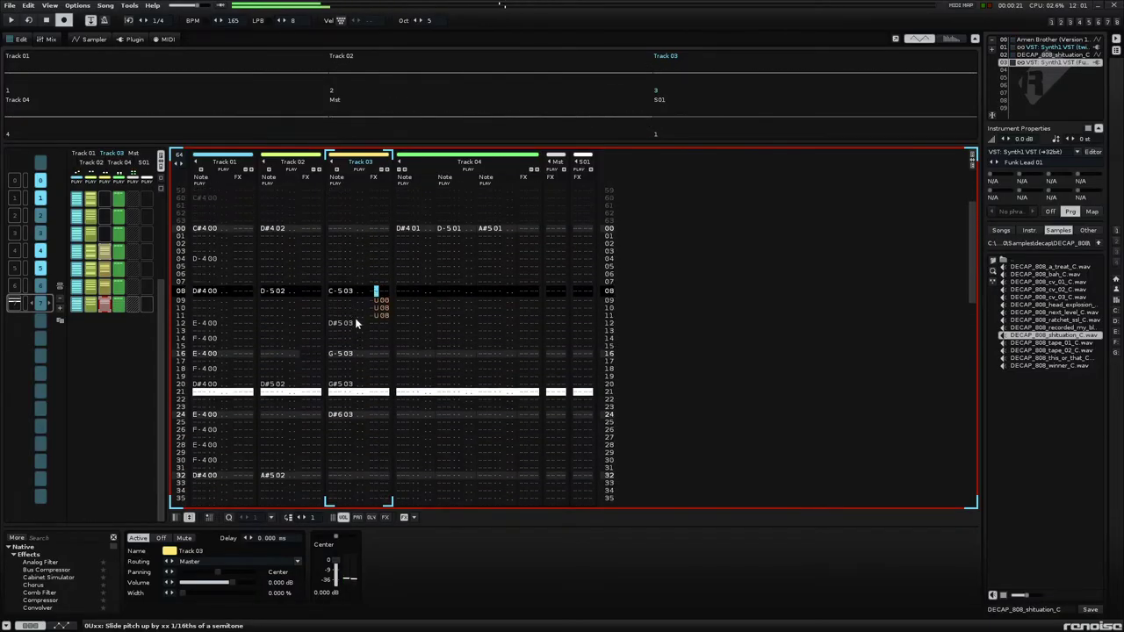
{"action": "type", "text": "8"}
{"action": "key", "text": "space"}
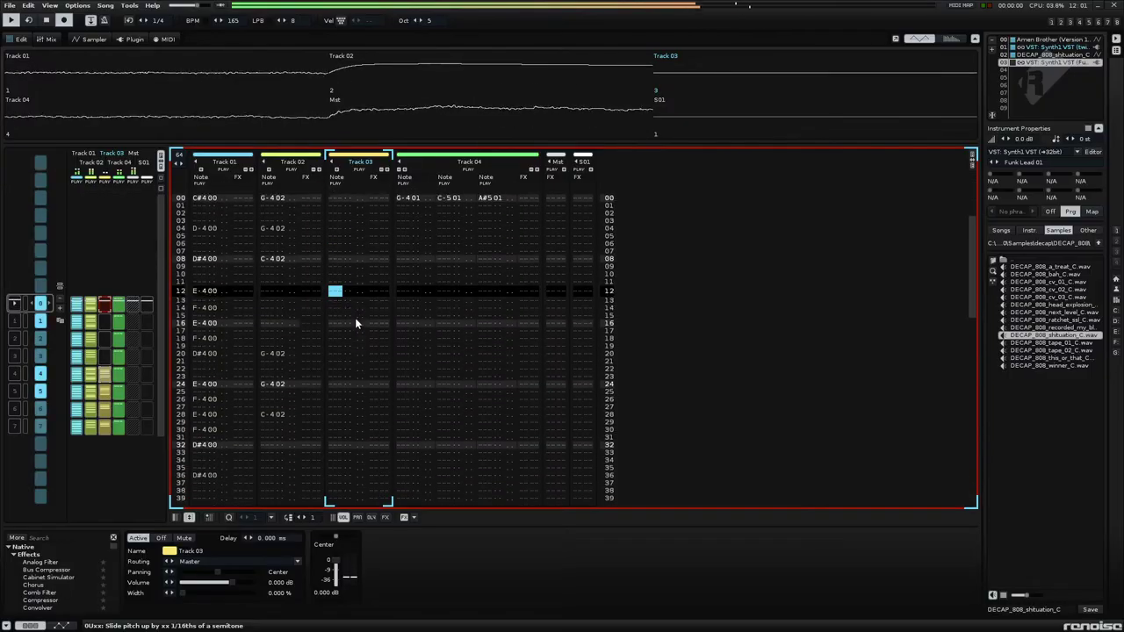
- Play the song, add a backwards-playback (B) effect on line 04 of Track 01 in pattern 4, and play the pattern
{"action": "key", "text": "space"}
{"action": "key", "text": "space"}
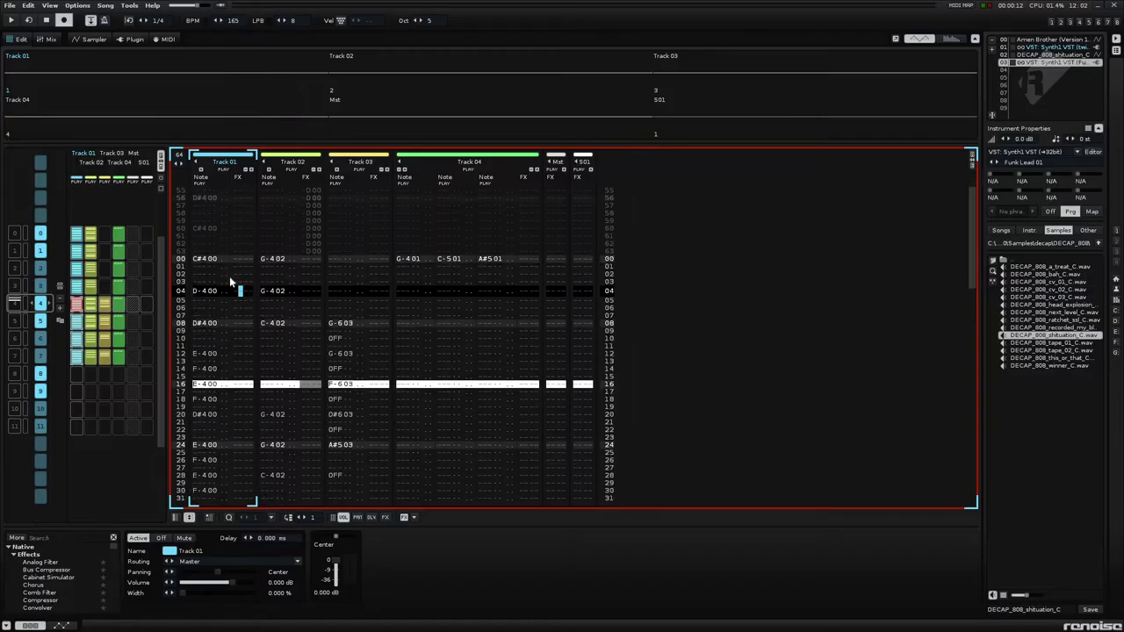
{"action": "type", "text": "b"}
{"action": "key", "text": "space"}
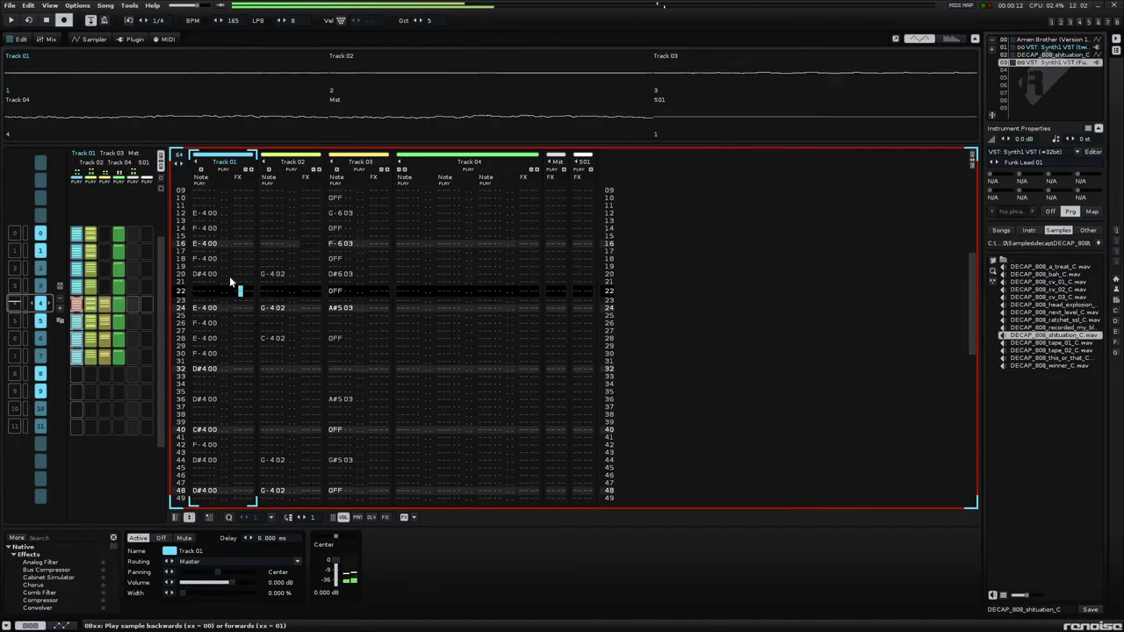
- Enter R04 retrigger effects on lines 20 to 23 of Track 01 in pattern 4
{"action": "type", "text": "r"}
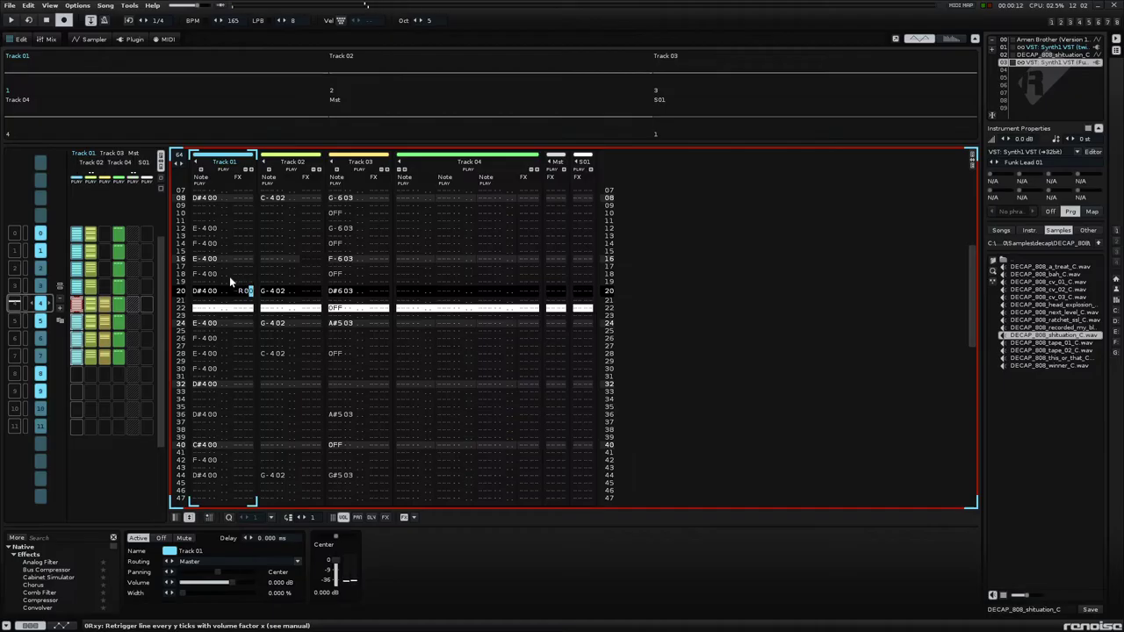
{"action": "type", "text": "4rr"}
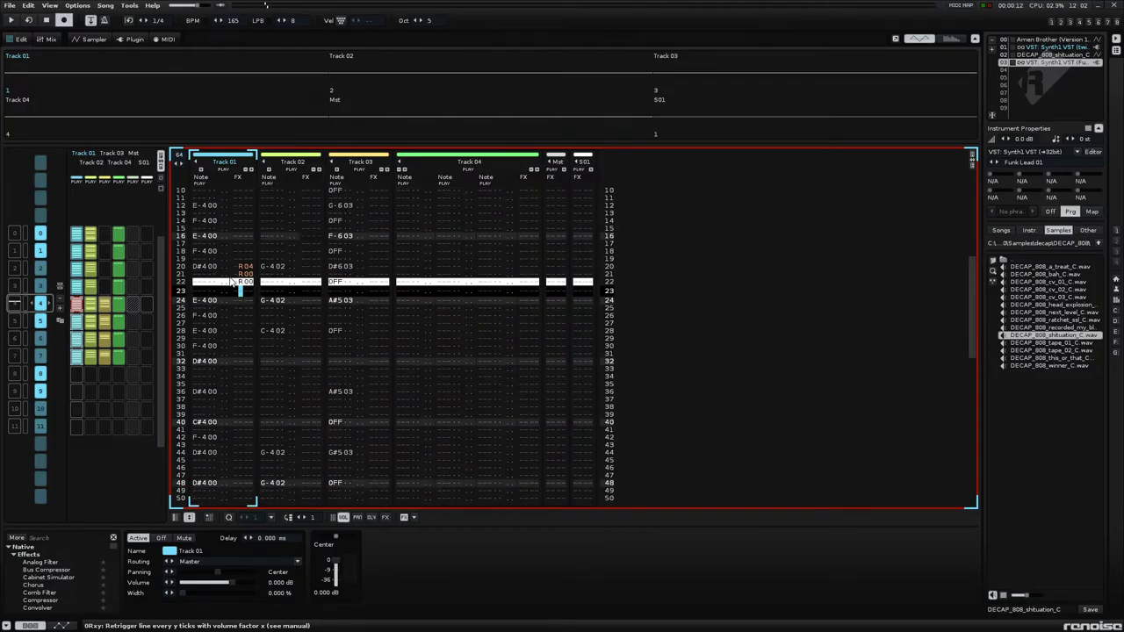
{"action": "type", "text": "r"}
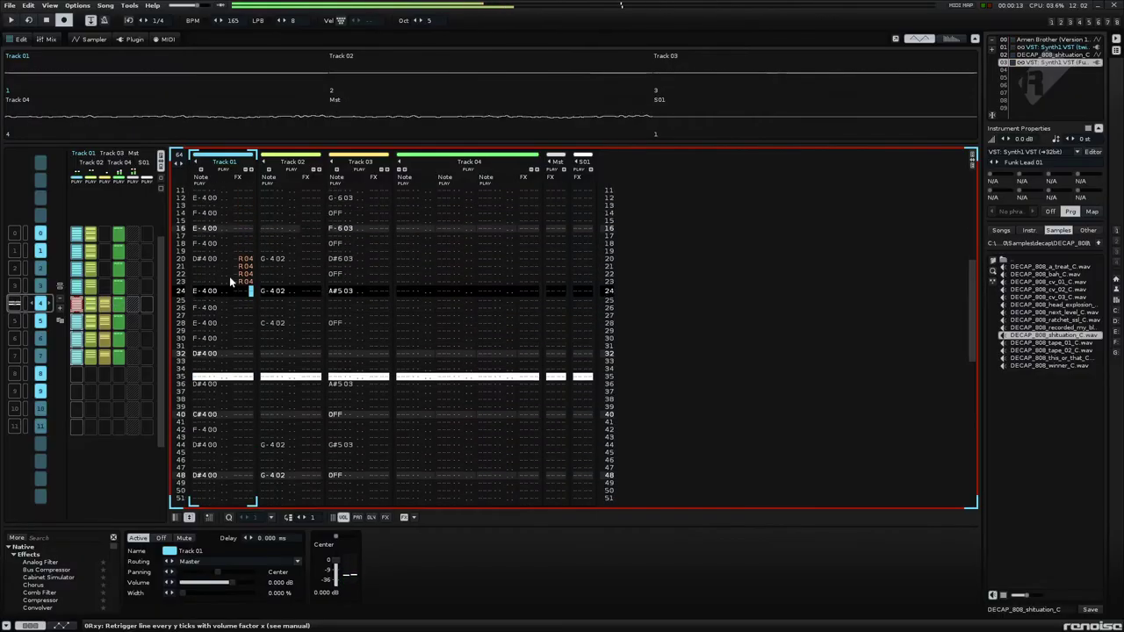
- Change the retrigger effects on lines 22 and 23 of Track 01 in pattern 4 to R06 and R08, and play it
{"action": "key", "text": "Up"}
{"action": "key", "text": "Up"}
{"action": "type", "text": "8"}
{"action": "key", "text": "Up"}
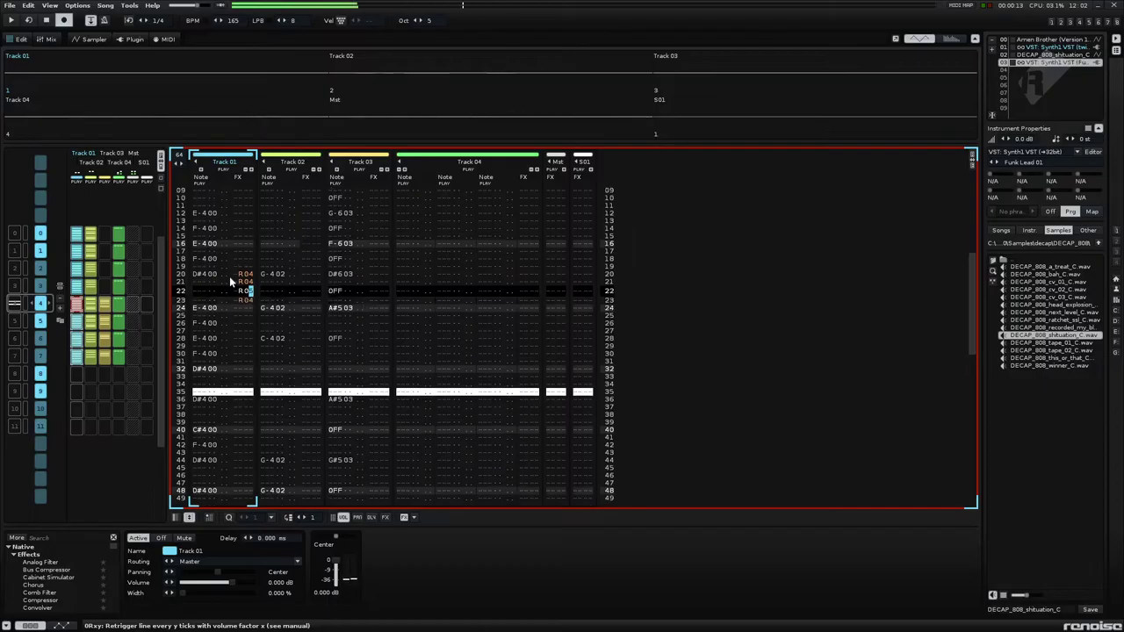
{"action": "type", "text": "6"}
{"action": "key", "text": "space"}
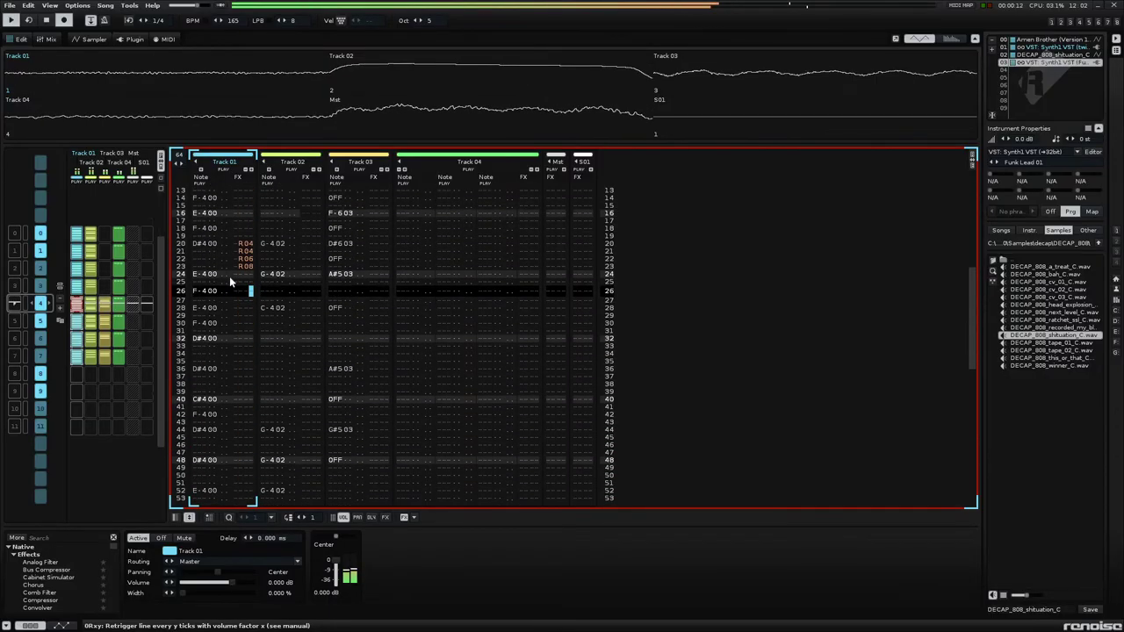
{"action": "key", "text": "space"}
- Add a D40 pitch slide-down effect around line 32 of Track 01 in pattern 4, and play it
{"action": "key", "text": "Up"}
{"action": "key", "text": "Up"}
{"action": "key", "text": "Up"}
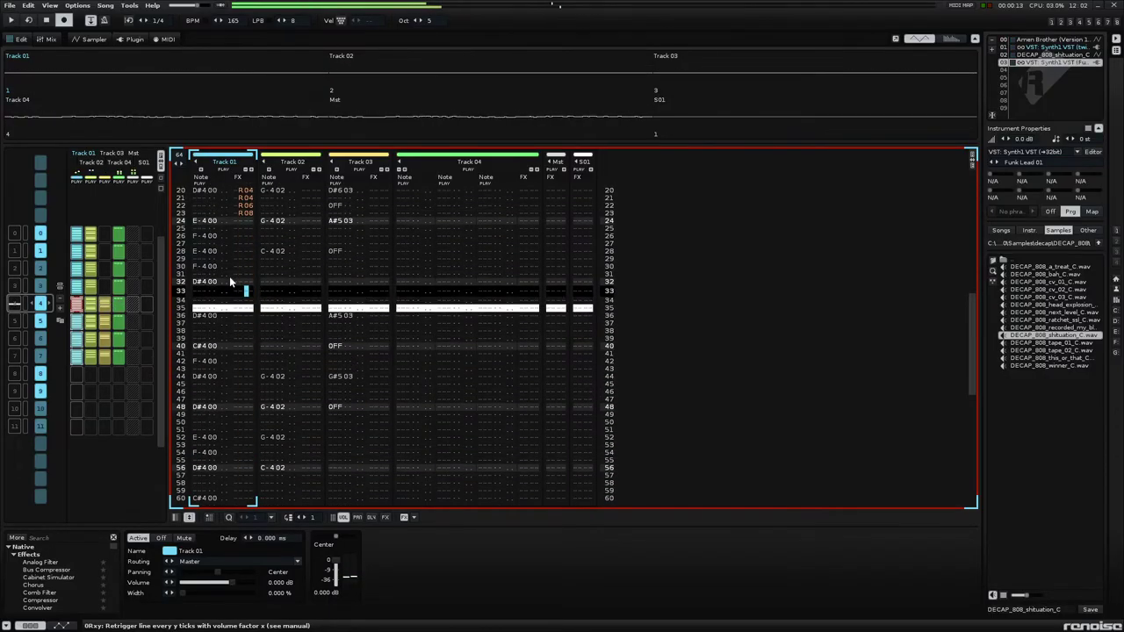
{"action": "type", "text": "d40"}
{"action": "key", "text": "space"}
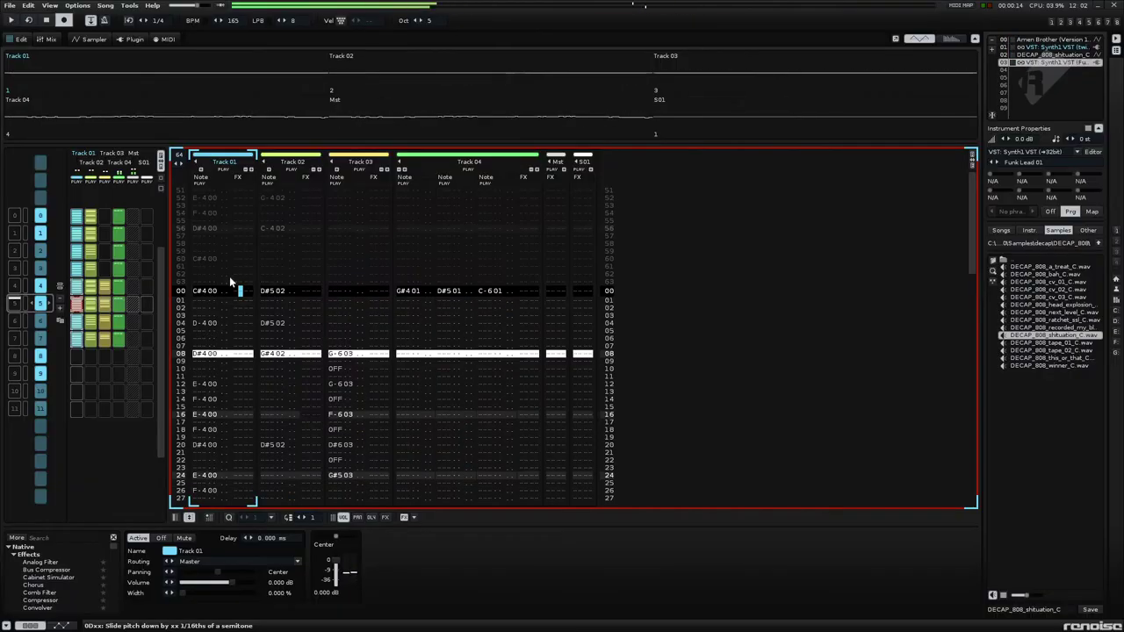
- Enter U00 pitch slide-up effects on lines 00 and 04 of Track 01 in pattern 5
{"action": "type", "text": "u00"}
{"action": "key", "text": "Down"}
{"action": "key", "text": "Down"}
{"action": "key", "text": "Down"}
{"action": "type", "text": "u00"}
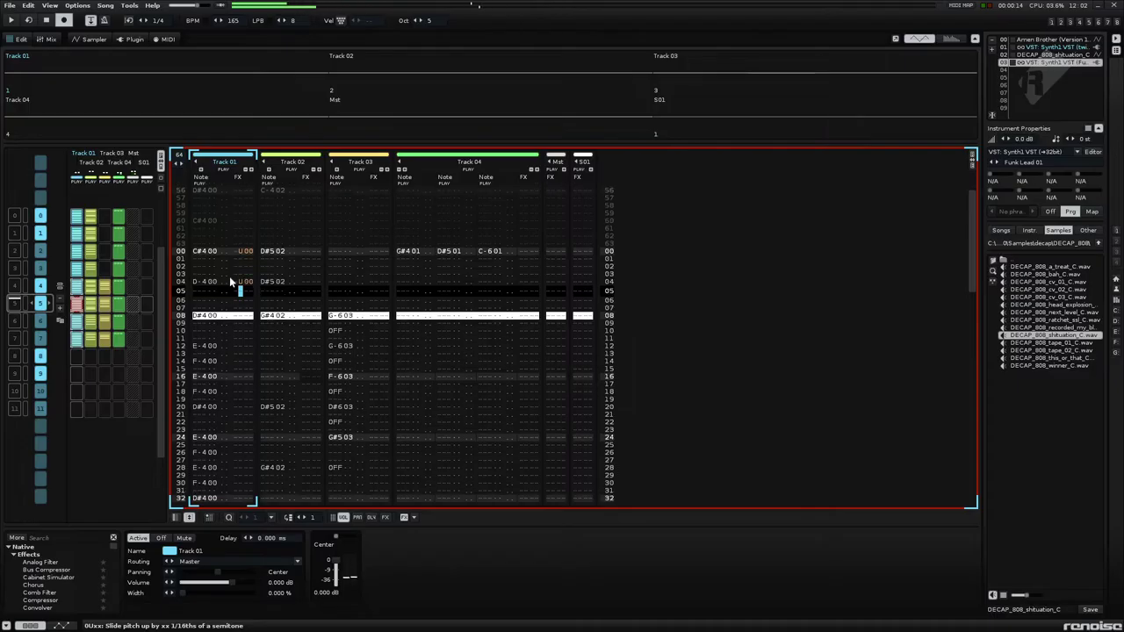
- Set the slide-up amounts in Track 01 of pattern 5 to U40 on line 00 and U20 on line 04
{"action": "key", "text": "Right"}
{"action": "key", "text": "Up"}
{"action": "key", "text": "Up"}
{"action": "key", "text": "Up"}
{"action": "key", "text": "Up"}
{"action": "key", "text": "Up"}
{"action": "type", "text": "4"}
{"action": "key", "text": "Down"}
{"action": "key", "text": "Down"}
{"action": "key", "text": "Down"}
{"action": "type", "text": "2"}
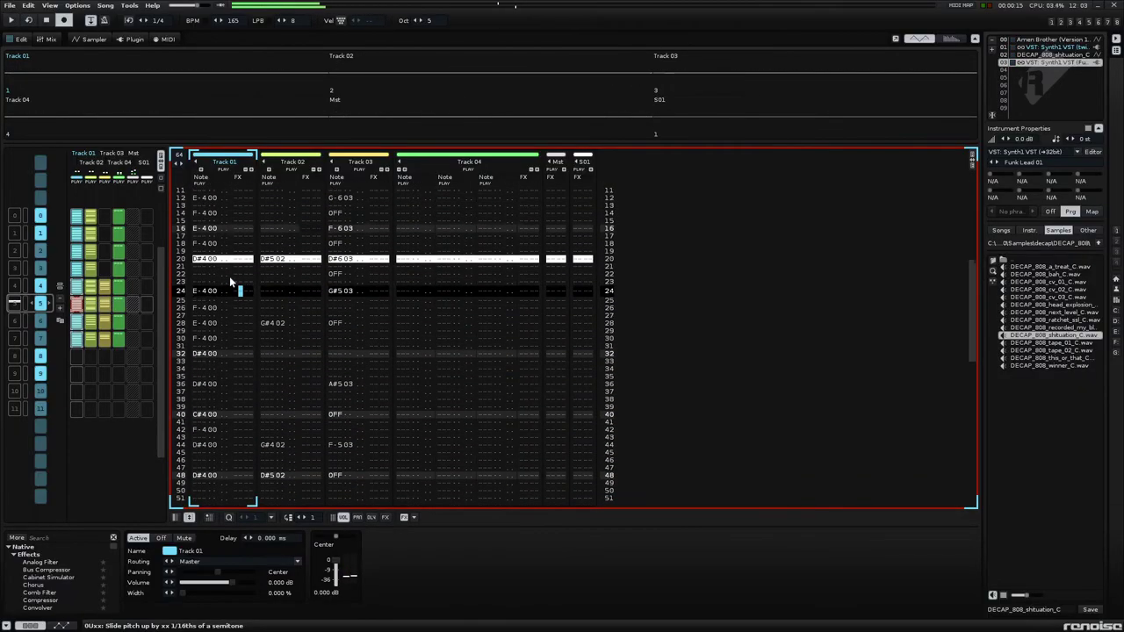
- Enter B00 backwards effects on lines 24, 26, 28 and 30 and R00 retriggers on lines 36 to 39 of Track 01 in pattern 5
{"action": "type", "text": "b00"}
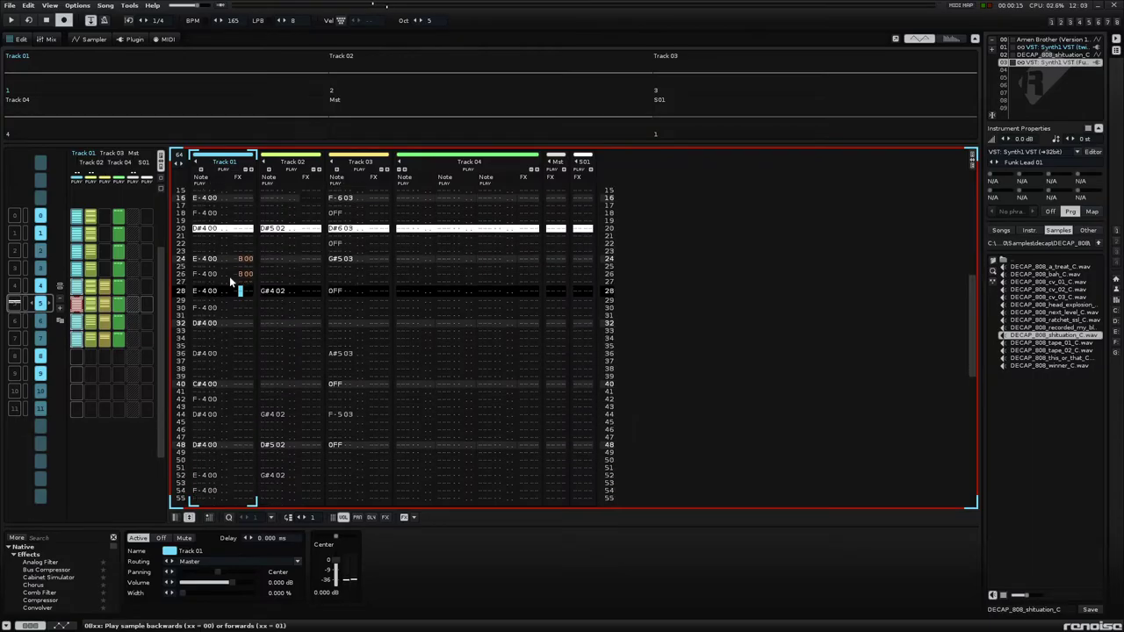
{"action": "type", "text": "b00"}
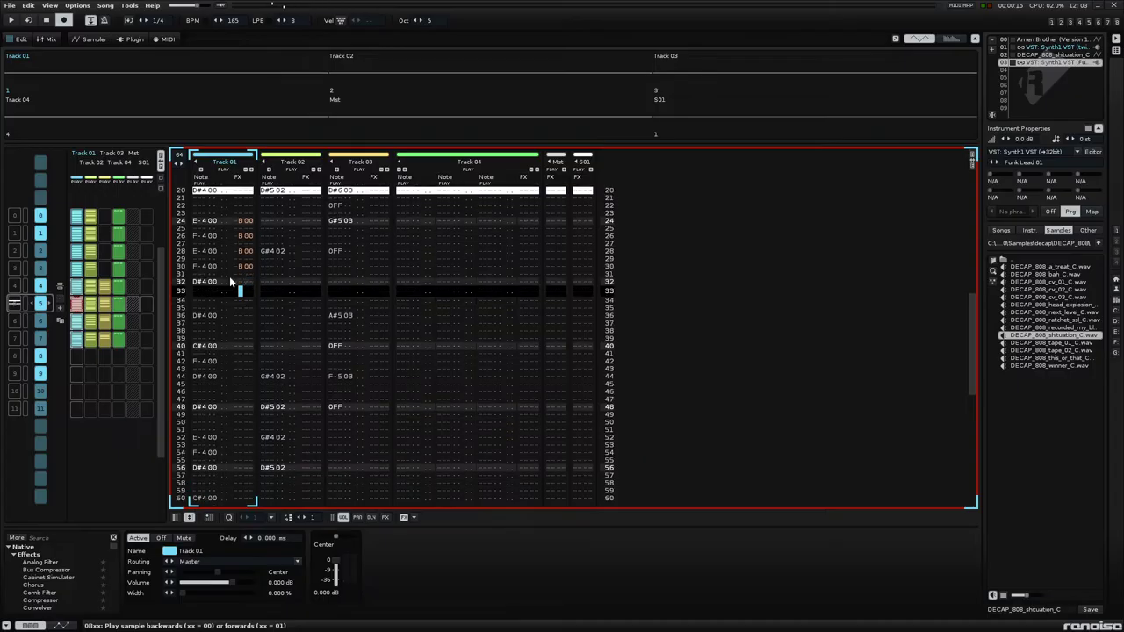
{"action": "type", "text": "r00"}
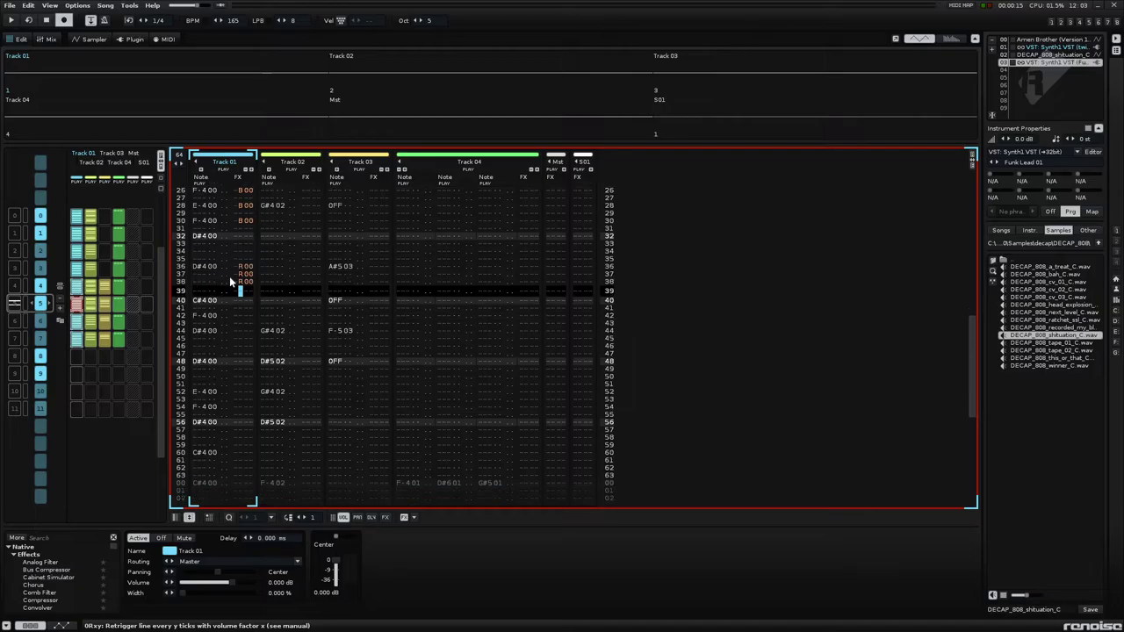
{"action": "type", "text": "r00"}
- Change the retrigger effects on lines 36 to 39 of Track 01 in pattern 5 to R06, and play it
{"action": "key", "text": "Up"}
{"action": "key", "text": "Up"}
{"action": "key", "text": "Up"}
{"action": "key", "text": "Right"}
{"action": "key", "text": "Right"}
{"action": "type", "text": "6"}
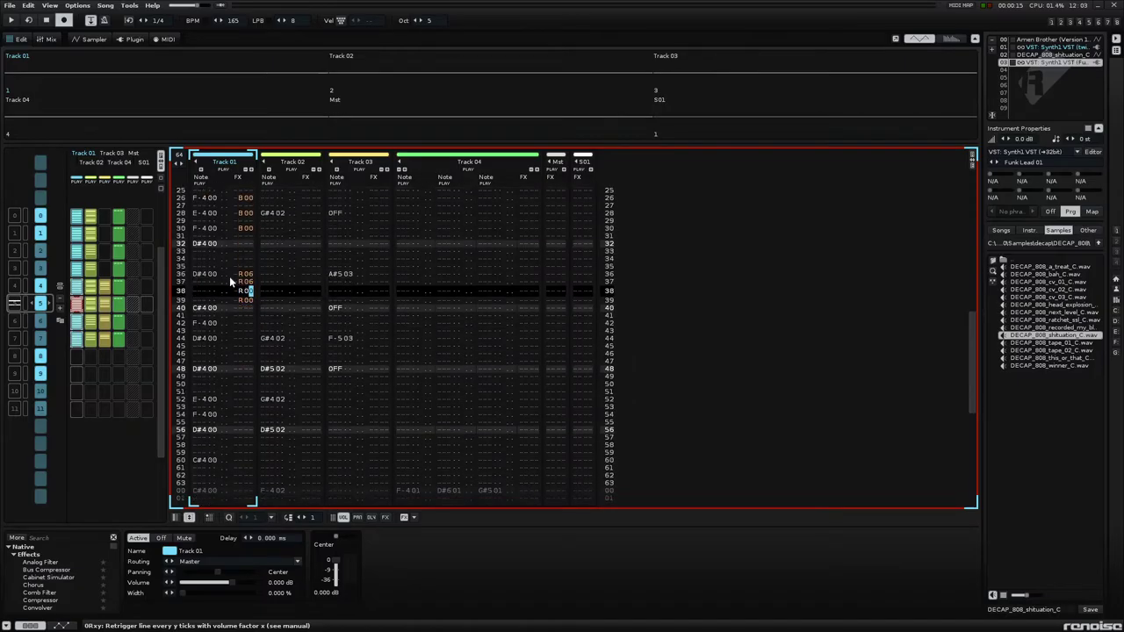
{"action": "type", "text": "666"}
{"action": "key", "text": "space"}
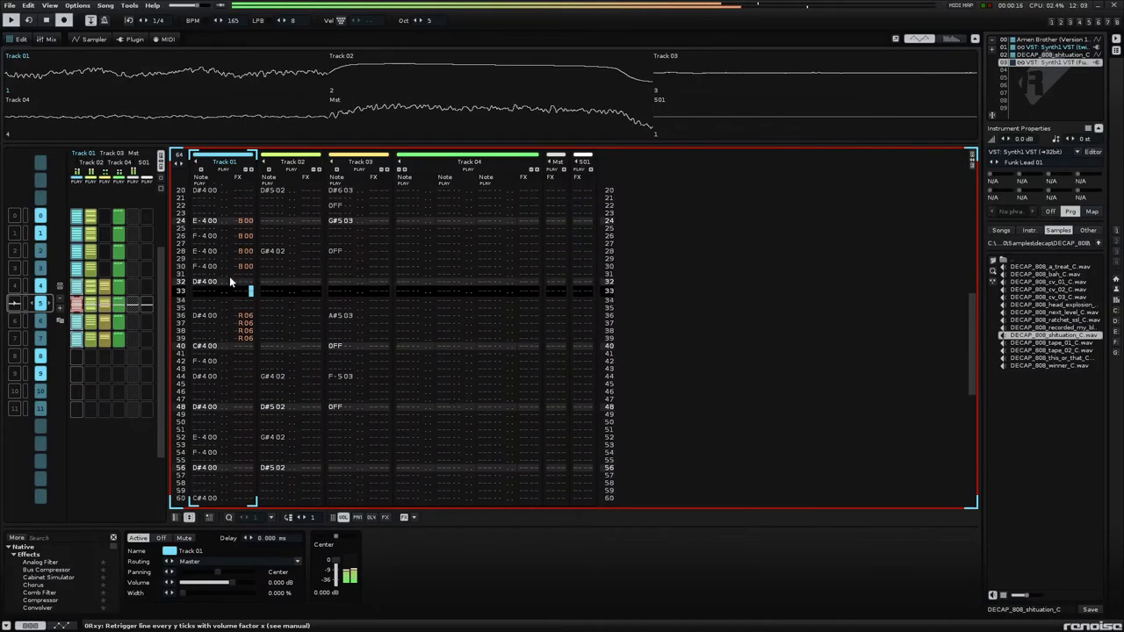
{"action": "key", "text": "space"}
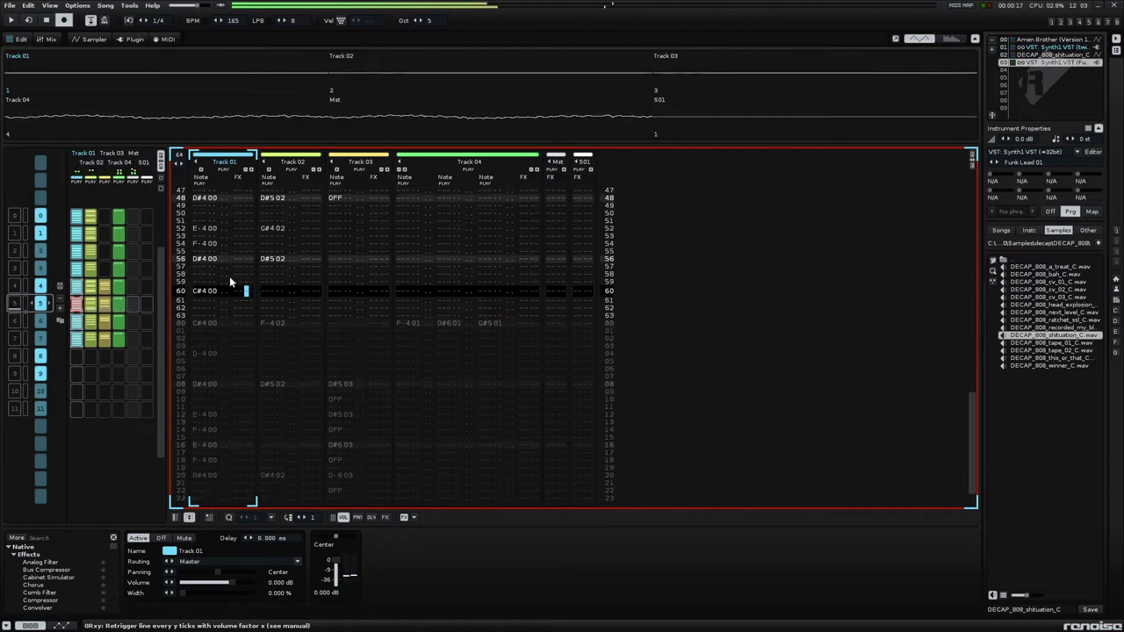
- Add a D40 pitch slide-down effect on line 60 of Track 01 in pattern 5, and play it
{"action": "key", "text": "Down"}
{"action": "key", "text": "Down"}
{"action": "key", "text": "Down"}
{"action": "key", "text": "Down"}
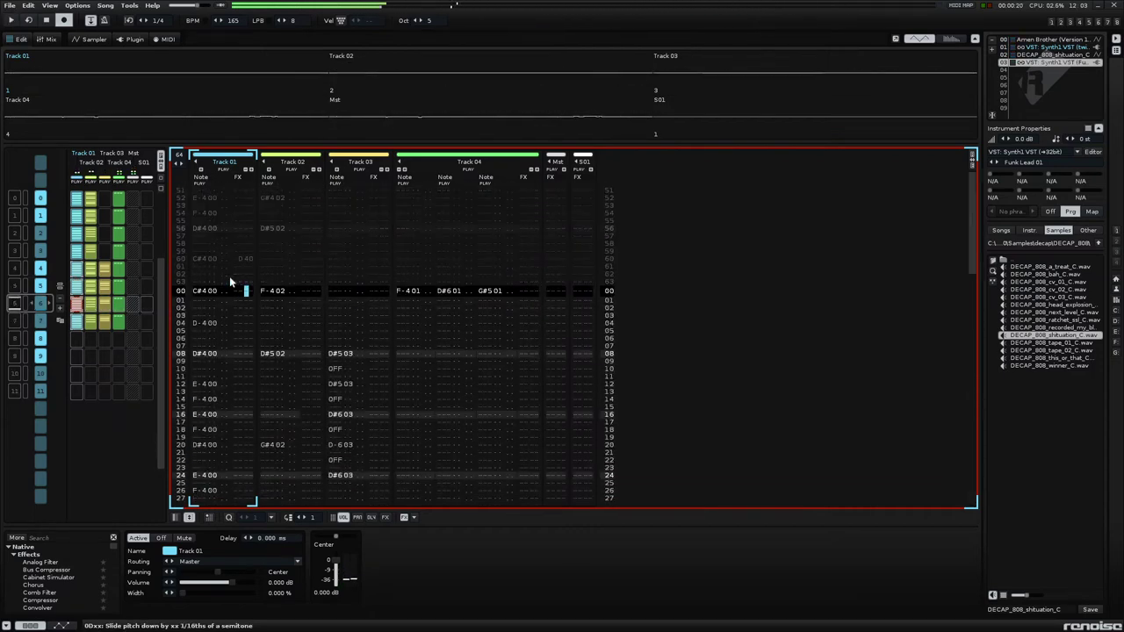
{"action": "key", "text": "space"}
{"action": "key", "text": "space"}
- Play pattern 6 and enter R00 retrigger effects on lines 48 to 51 of its Track 01
{"action": "key", "text": "Left"}
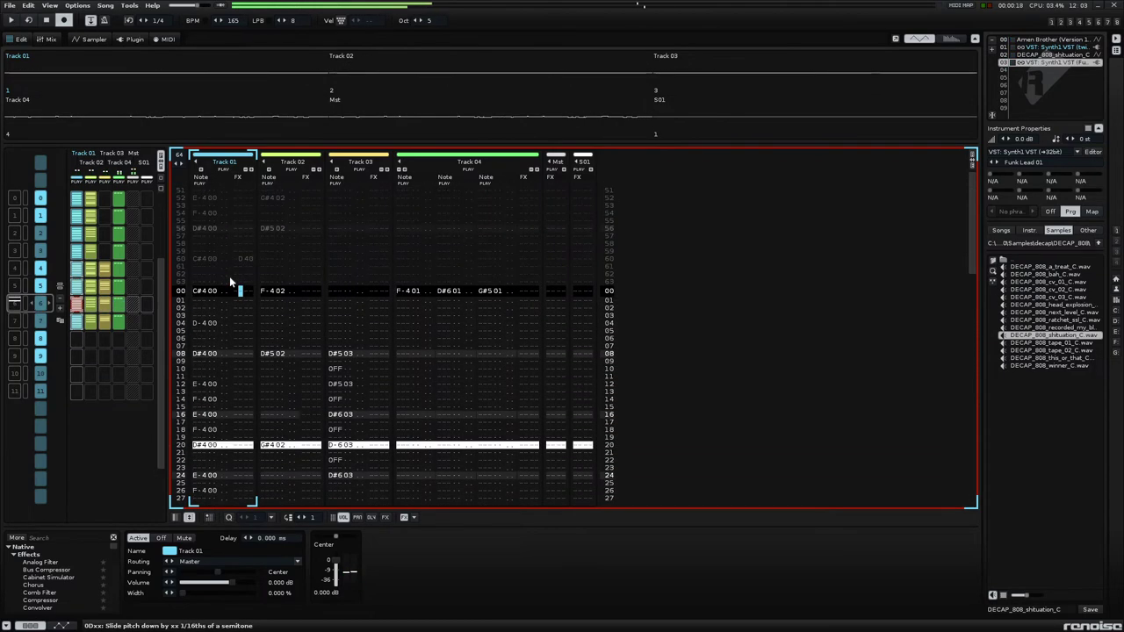
{"action": "key", "text": "space"}
{"action": "key", "text": "space"}
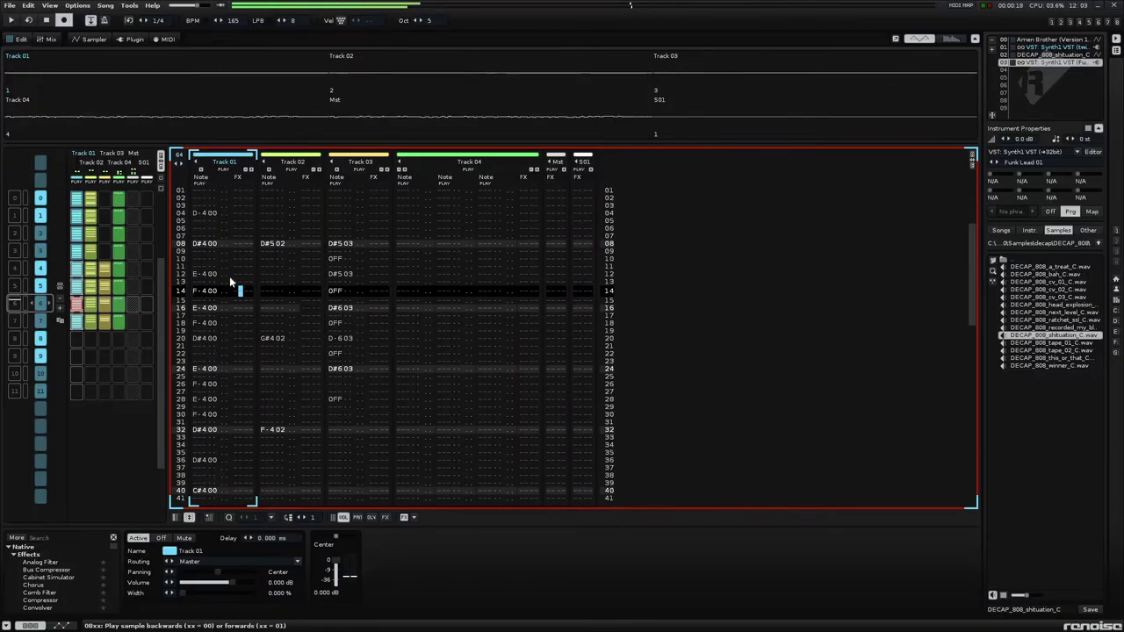
{"action": "key", "text": "space"}
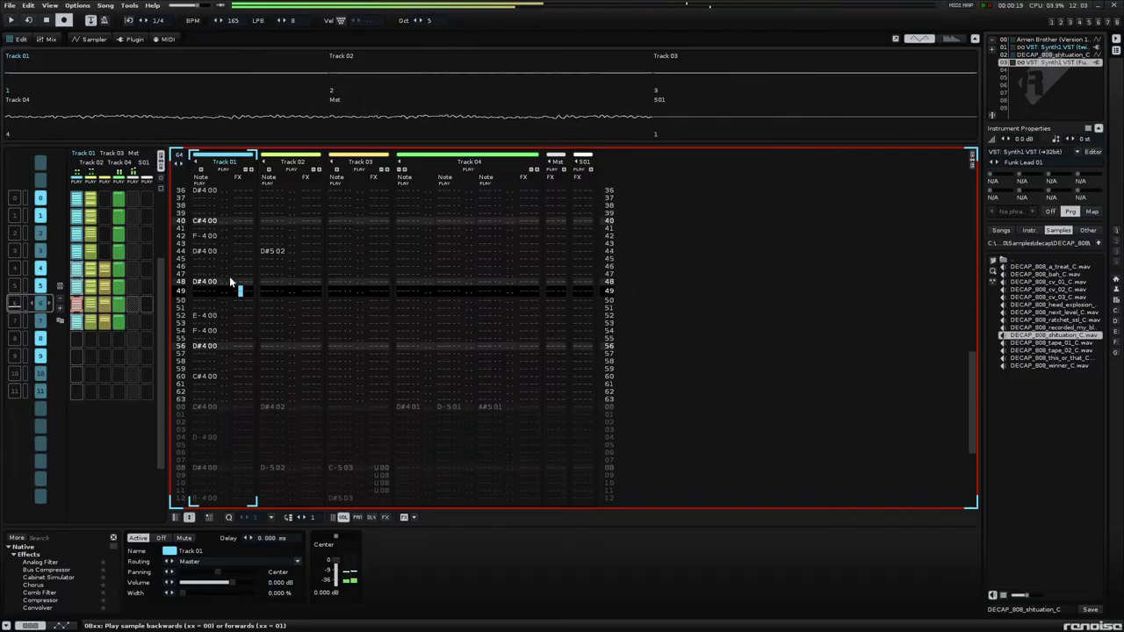
{"action": "key", "text": "space"}
{"action": "type", "text": "r00r00r00r0"}
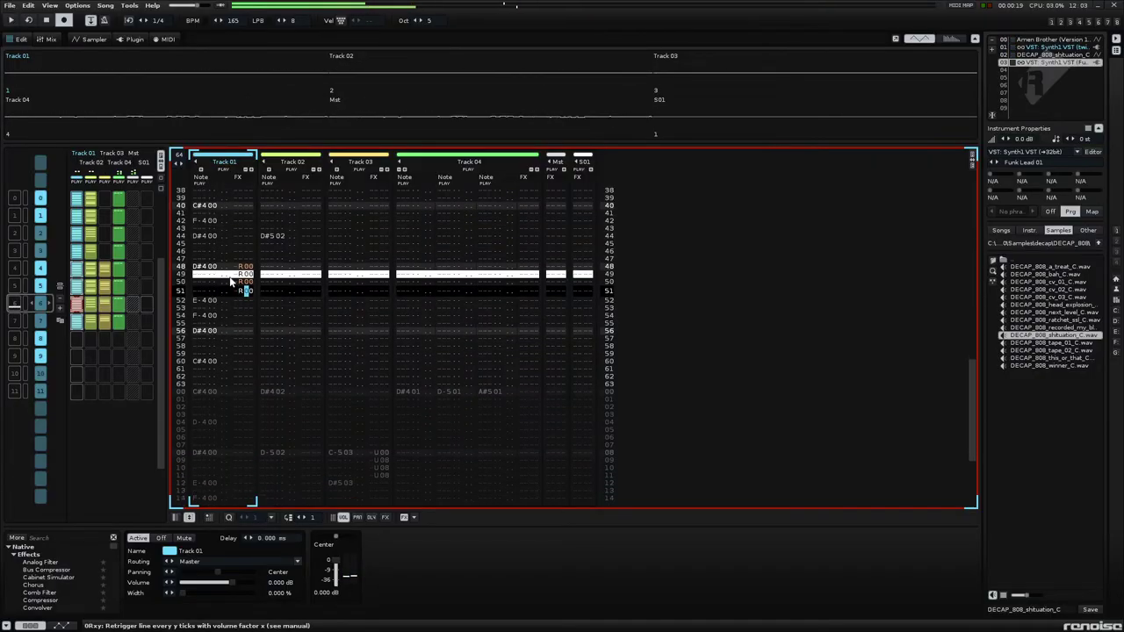
- Set the retriggers on lines 48 to 51 of Track 01 in pattern 6 to R08, R06, R04 and R02, and play it
{"action": "key", "text": "Up"}
{"action": "key", "text": "Up"}
{"action": "key", "text": "Up"}
{"action": "type", "text": "8"}
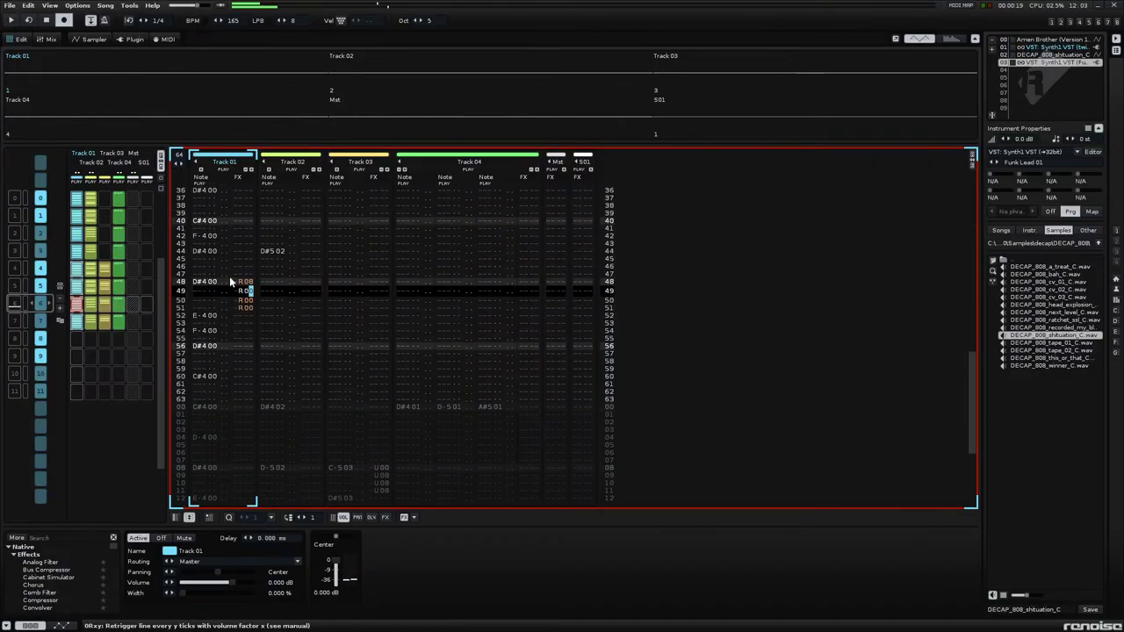
{"action": "type", "text": "642"}
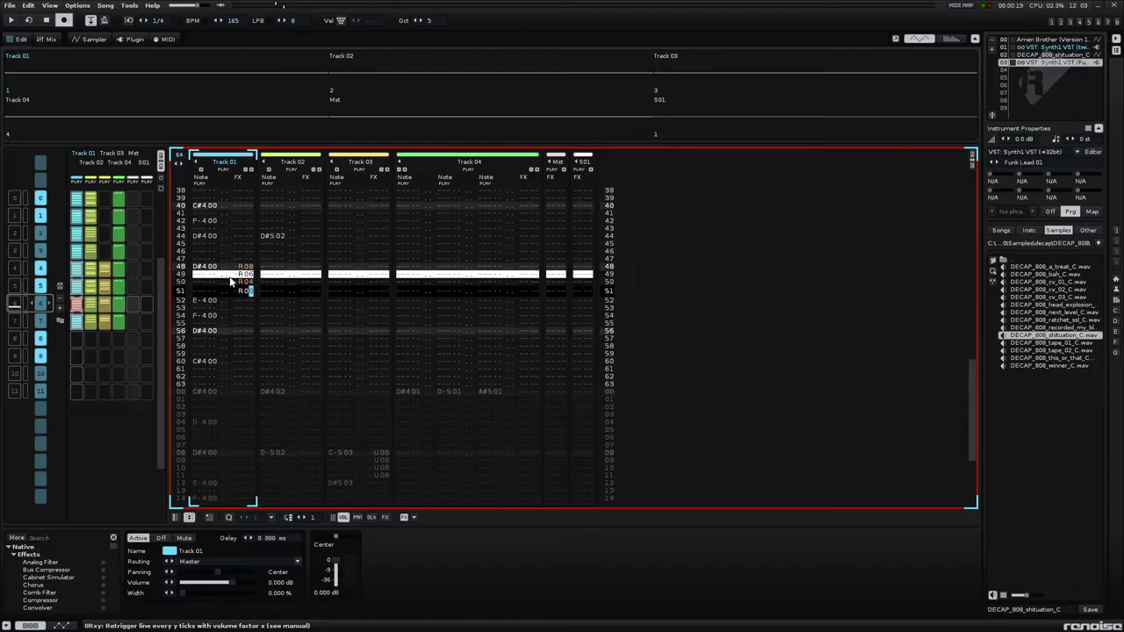
{"action": "key", "text": "space"}
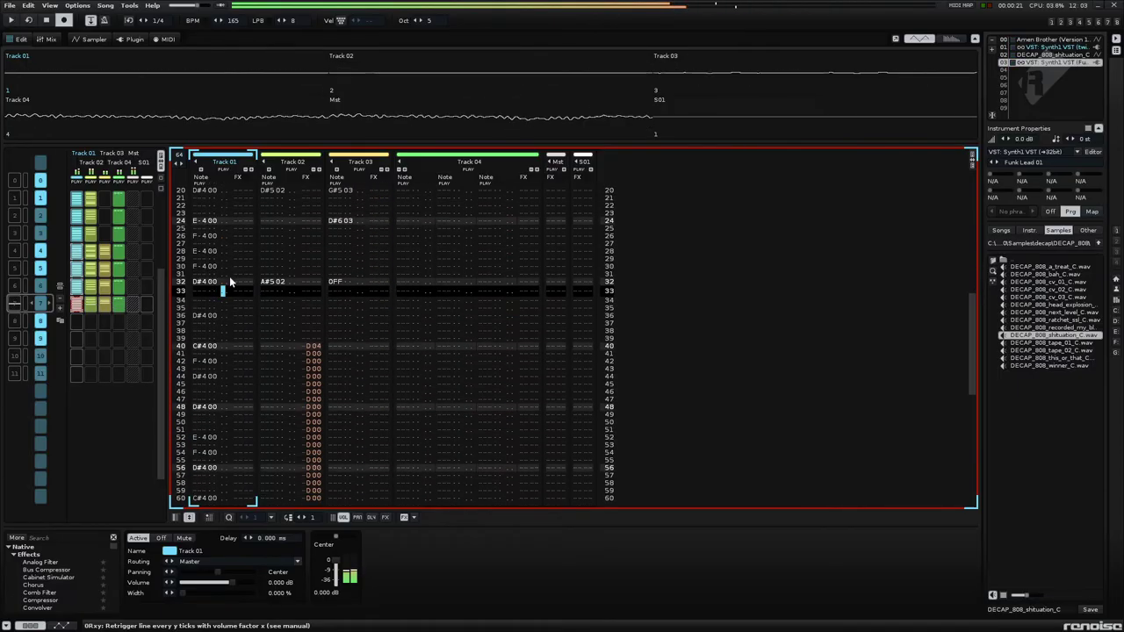
{"action": "key", "text": "space"}
- Select the Amen Brother instrument and clear the Track 01 notes from line 32 to the end of pattern 7
{"action": "key", "text": "ctrl+Up"}
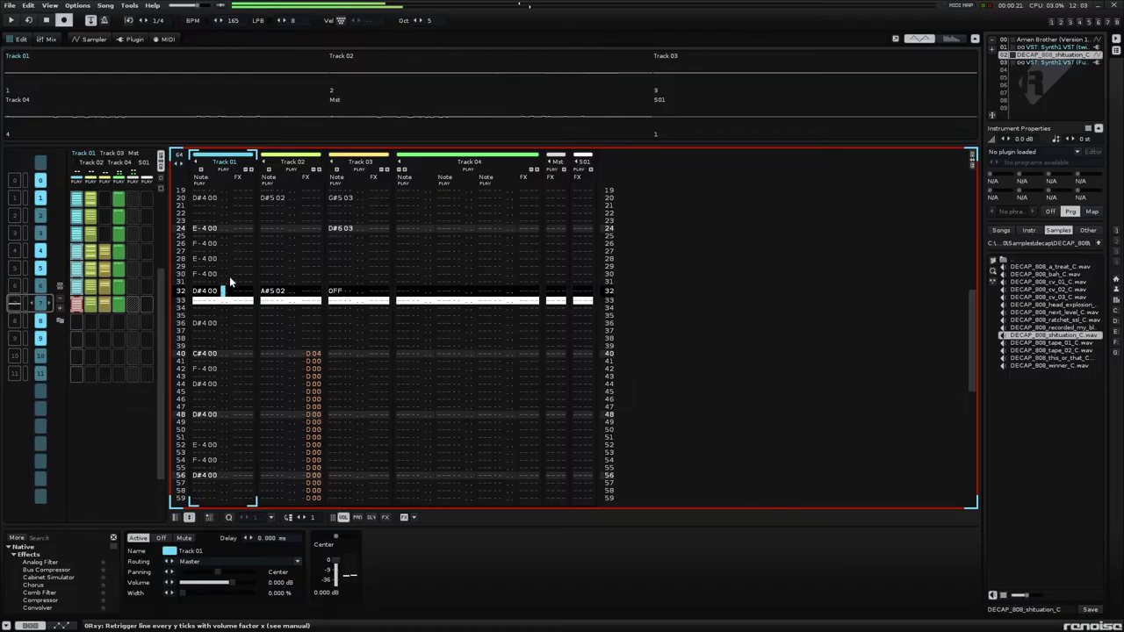
{"action": "key", "text": "ctrl+Up"}
{"action": "key", "text": "ctrl+Up"}
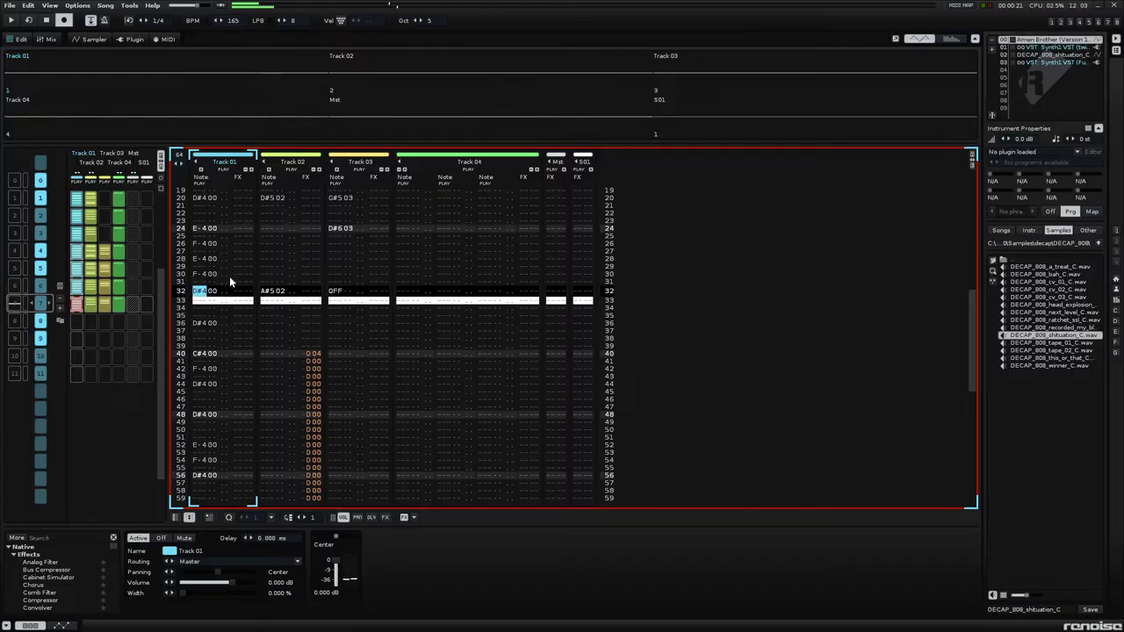
{"action": "key", "text": "BackSpace"}
{"action": "key", "text": "BackSpace"}
{"action": "key", "text": "BackSpace"}
{"action": "key", "text": "BackSpace"}
{"action": "key", "text": "BackSpace"}
{"action": "key", "text": "BackSpace"}
{"action": "key", "text": "BackSpace"}
{"action": "key", "text": "BackSpace"}
{"action": "key", "text": "BackSpace"}
{"action": "key", "text": "BackSpace"}
{"action": "key", "text": "BackSpace"}
{"action": "key", "text": "BackSpace"}
{"action": "key", "text": "BackSpace"}
{"action": "key", "text": "BackSpace"}
{"action": "key", "text": "BackSpace"}
{"action": "key", "text": "BackSpace"}
{"action": "key", "text": "BackSpace"}
{"action": "key", "text": "BackSpace"}
{"action": "key", "text": "BackSpace"}
{"action": "key", "text": "BackSpace"}
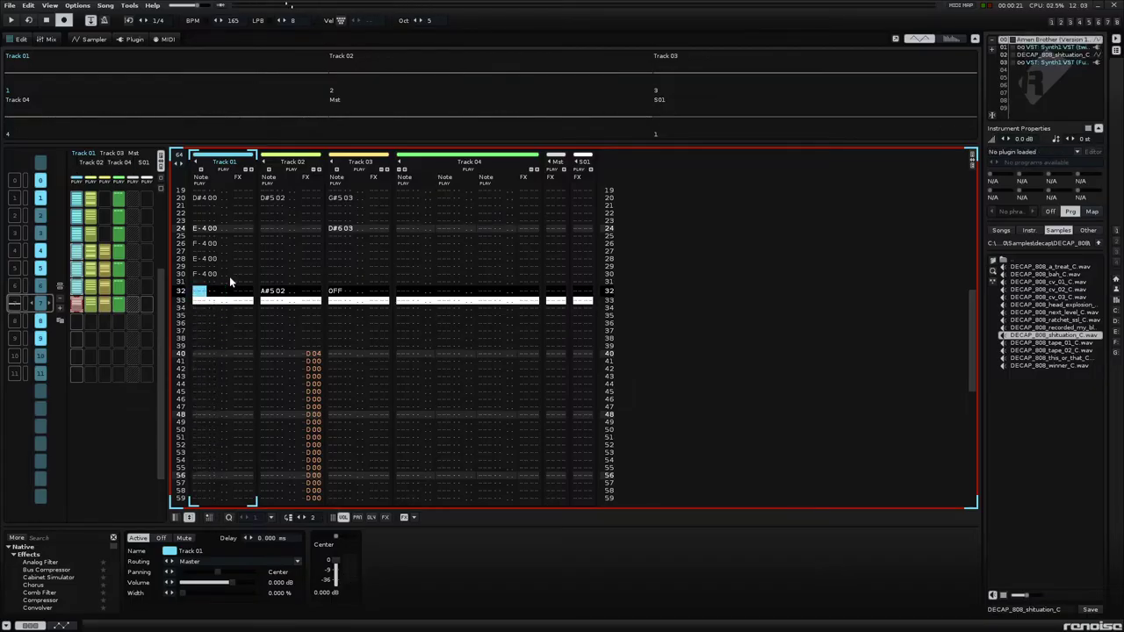
- Enter D#5 on every second line from 32 to 62 of Track 01 in pattern 7, with volumes rising in pairs from 10 to 70
{"action": "key", "text": "space"}
{"action": "key", "text": "d"}
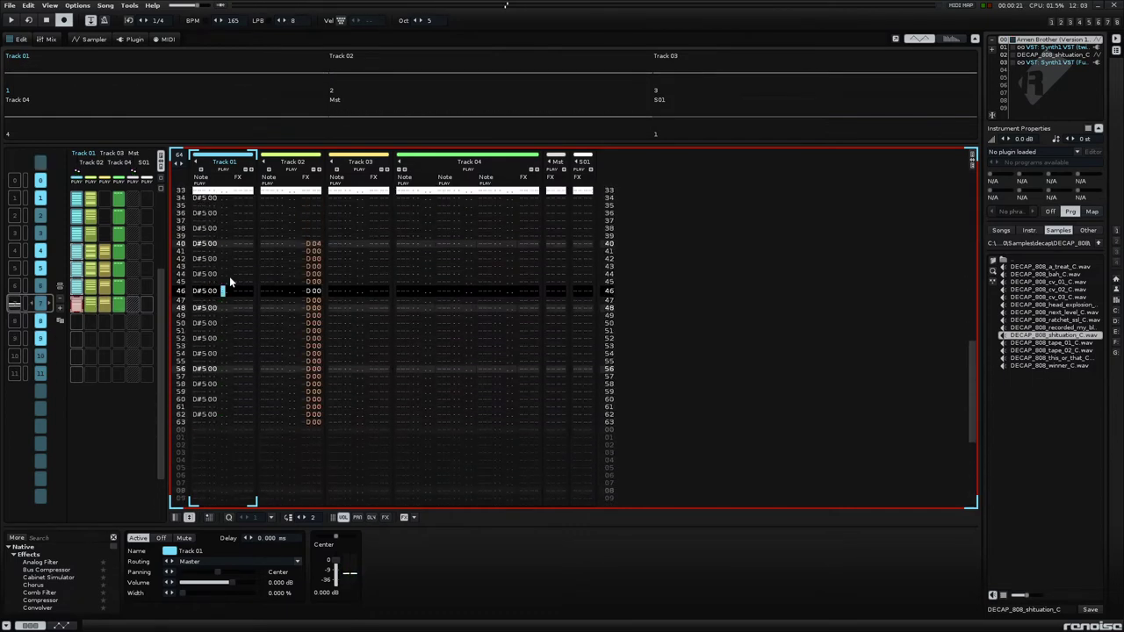
{"action": "type", "text": "101020203030"}
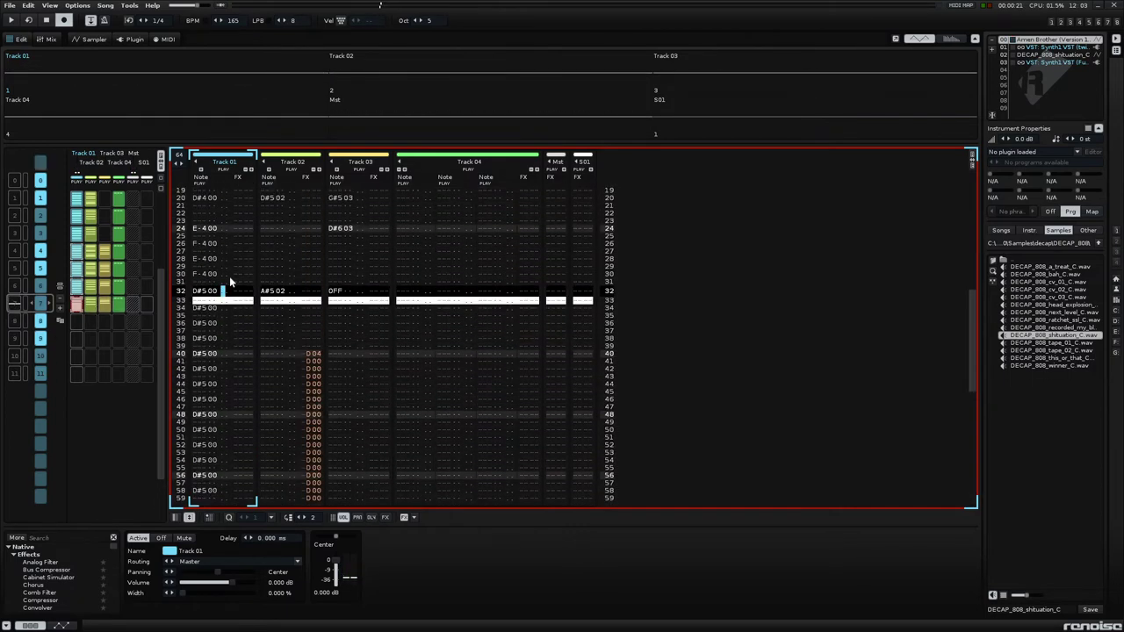
{"action": "type", "text": "4040505060607070"}
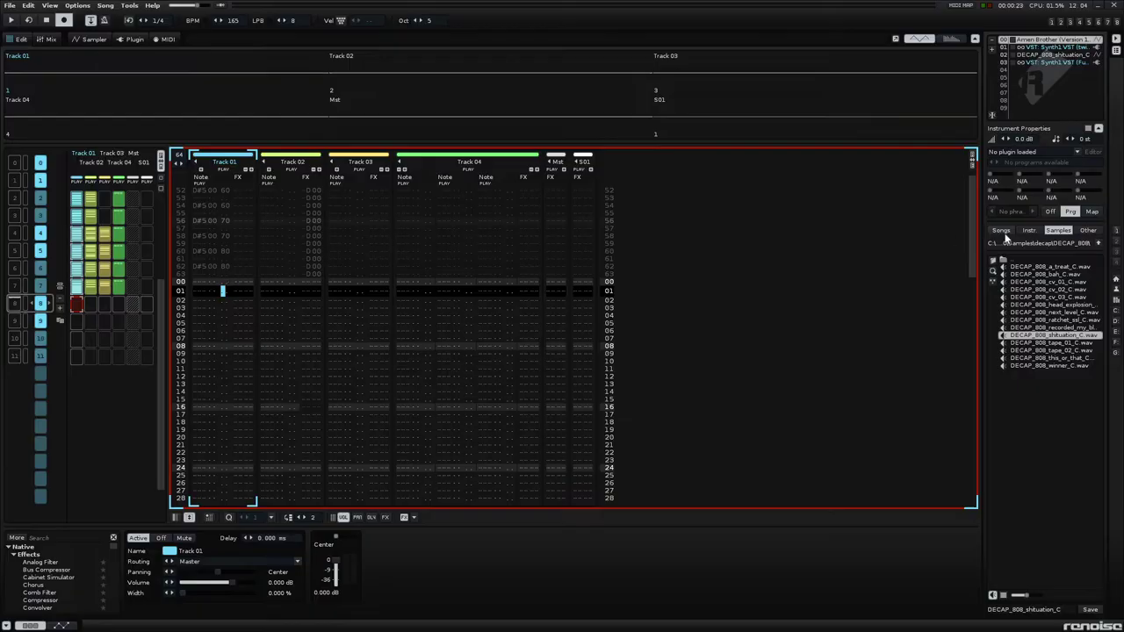
- Show the mixer and rename Track 01 as amen
{"action": "left_click", "coordinate": [44, 39]}
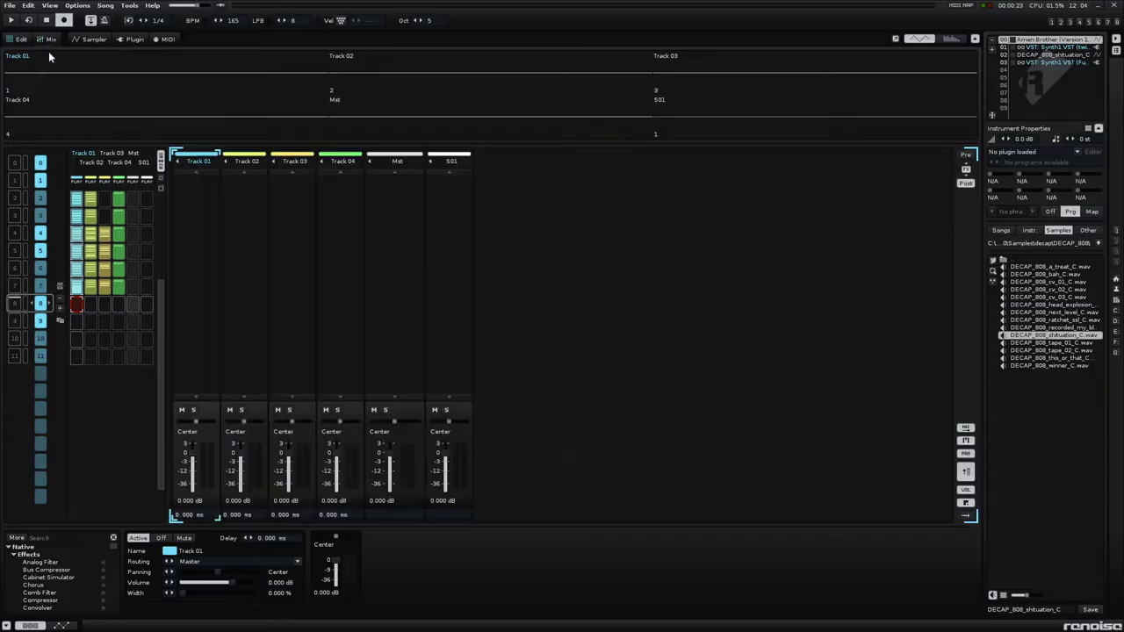
{"action": "scroll", "coordinate": [129, 267], "scroll_direction": "up", "scroll_amount": 4}
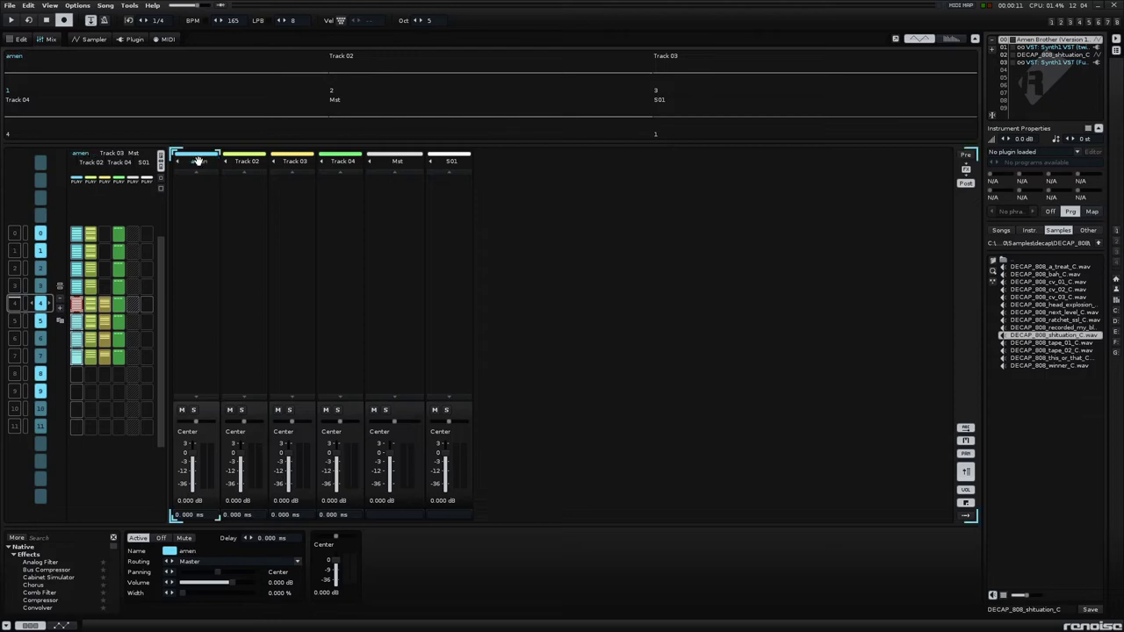
- During playback, rename Track 02 as 808 and lower its volume to -4.037 dB
{"action": "left_click", "coordinate": [263, 163]}
{"action": "key", "text": "space"}
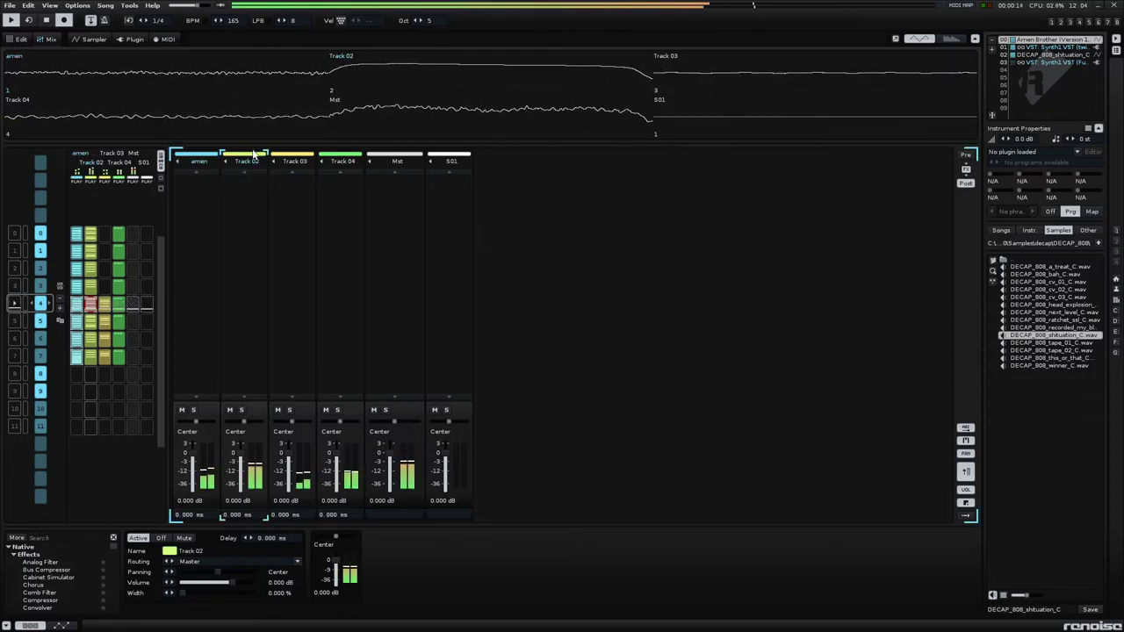
{"action": "double_click", "coordinate": [244, 161]}
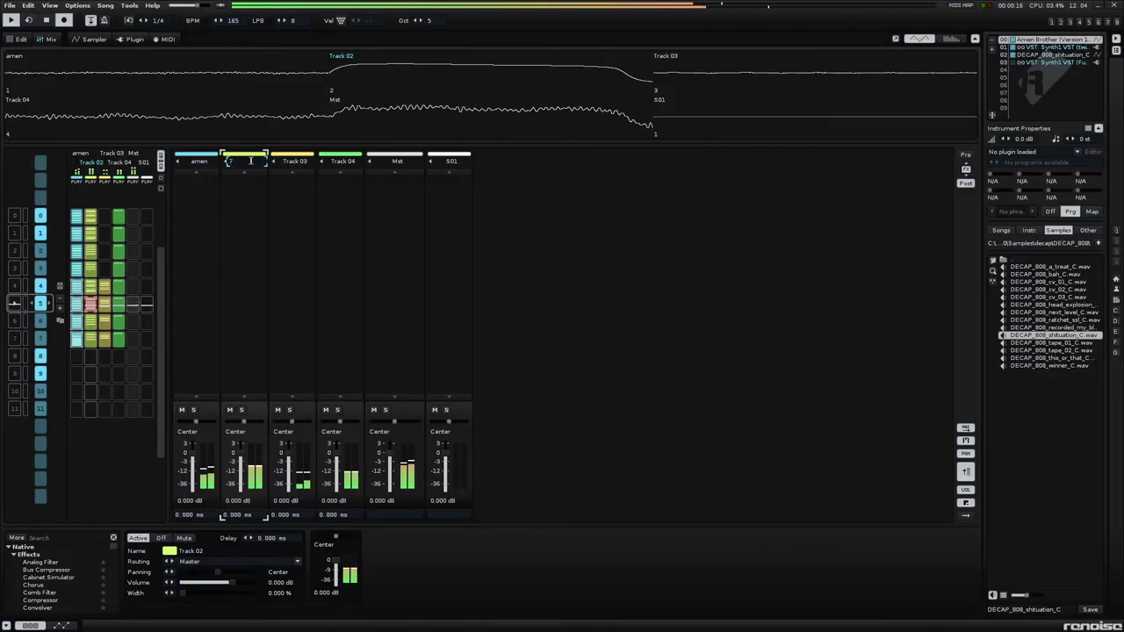
{"action": "type", "text": "808"}
{"action": "key", "text": "Return"}
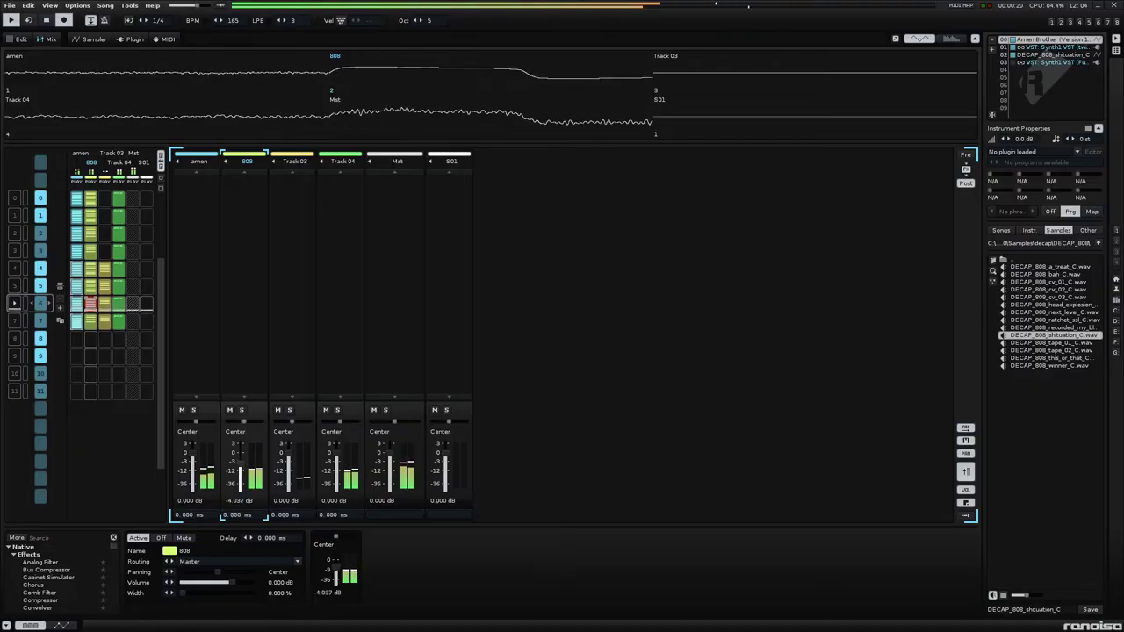
- Rename Track 03 as lead and Track 04 as pad
{"action": "double_click", "coordinate": [293, 162]}
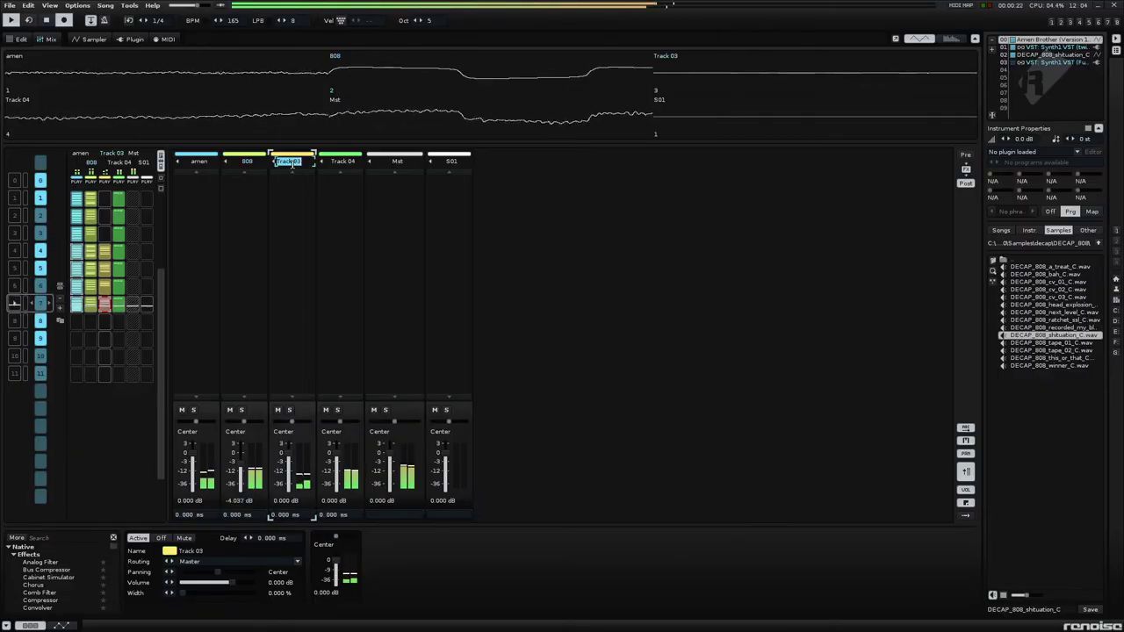
{"action": "type", "text": "lead"}
{"action": "key", "text": "Return"}
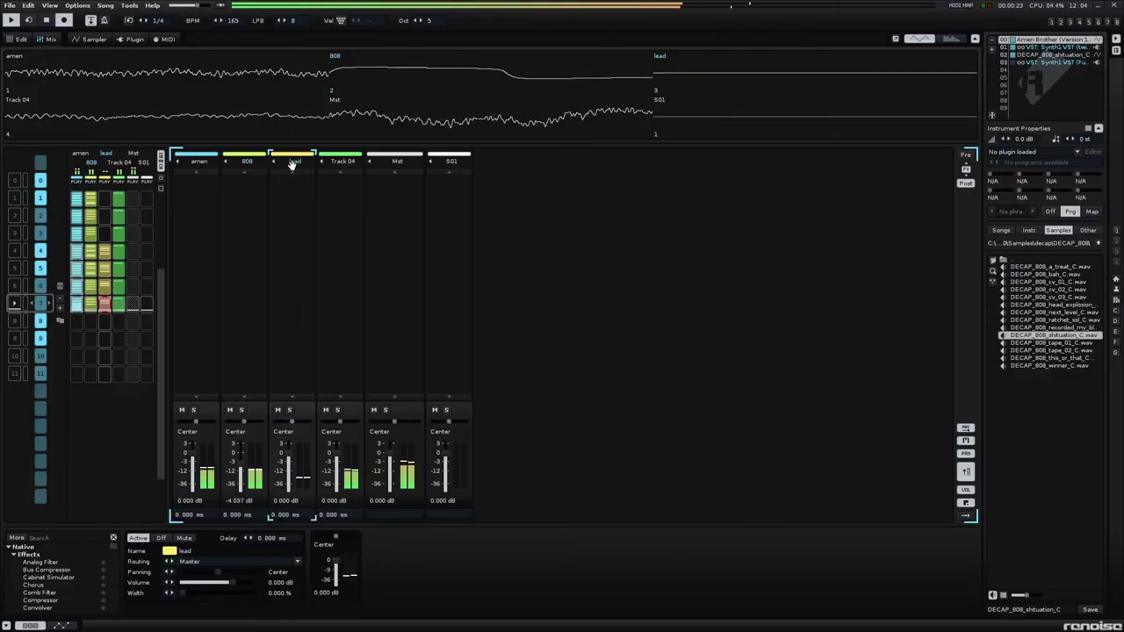
{"action": "double_click", "coordinate": [340, 162]}
{"action": "type", "text": "pad"}
{"action": "key", "text": "Return"}
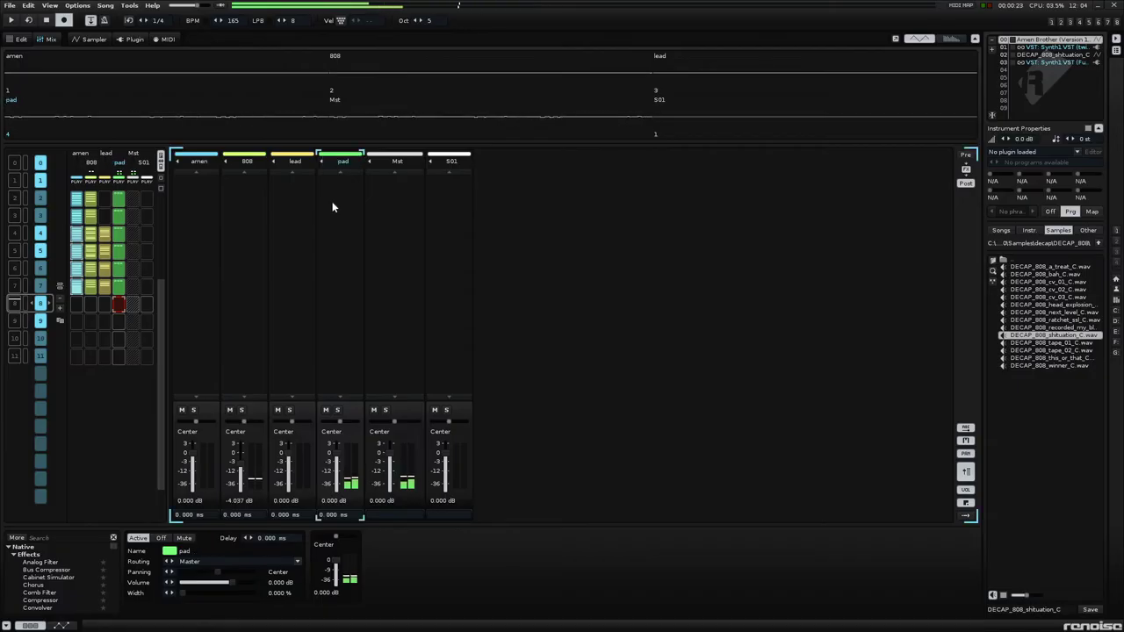
- Play the song from pattern 7 and lower the pad volume to -2.219 dB and the lead volume to -0.077 dB
{"action": "left_click", "coordinate": [118, 288]}
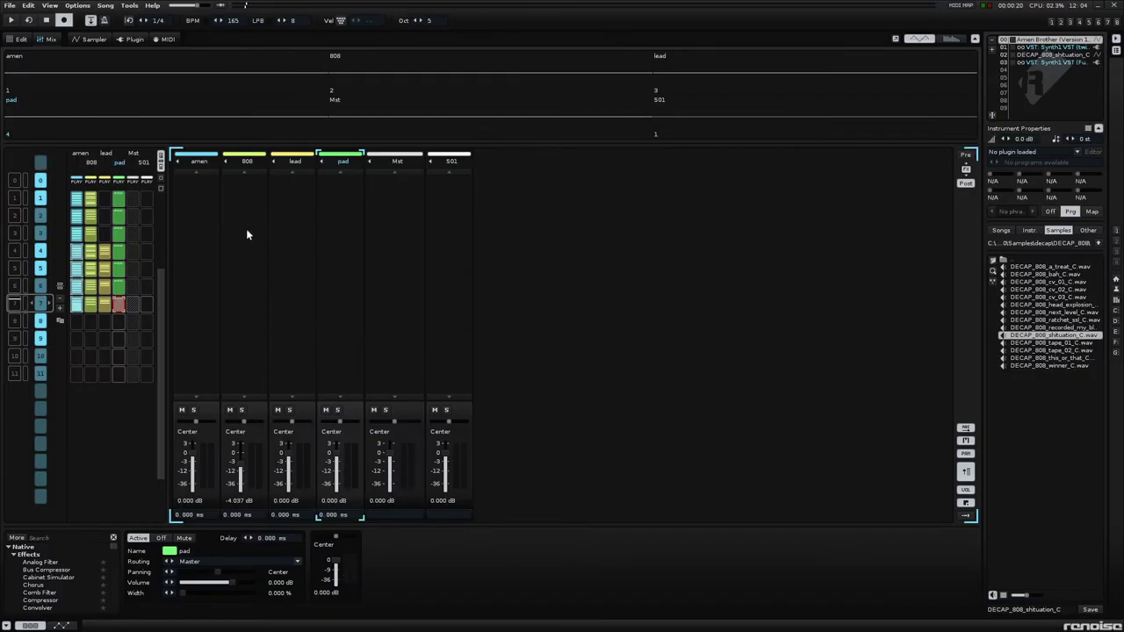
{"action": "key", "text": "space"}
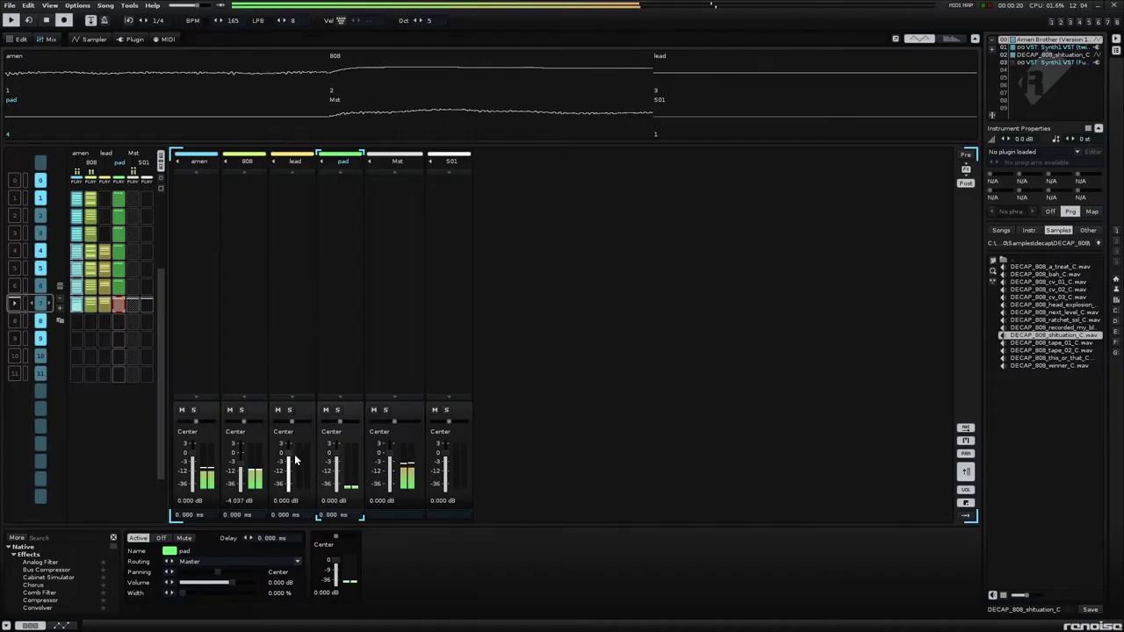
{"action": "left_click_drag", "start_coordinate": [339, 452], "coordinate": [208, 464]}
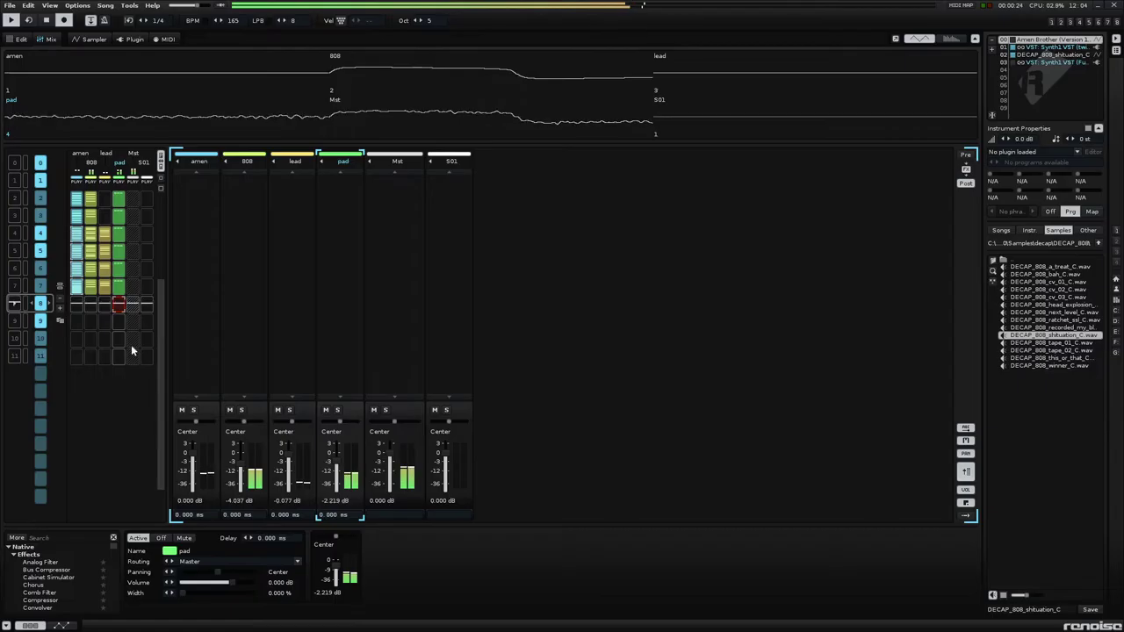
- Return to the pattern editor and place the cursor in the volume column of the amen track in pattern 8
{"action": "key", "text": "ctrl+Tab"}
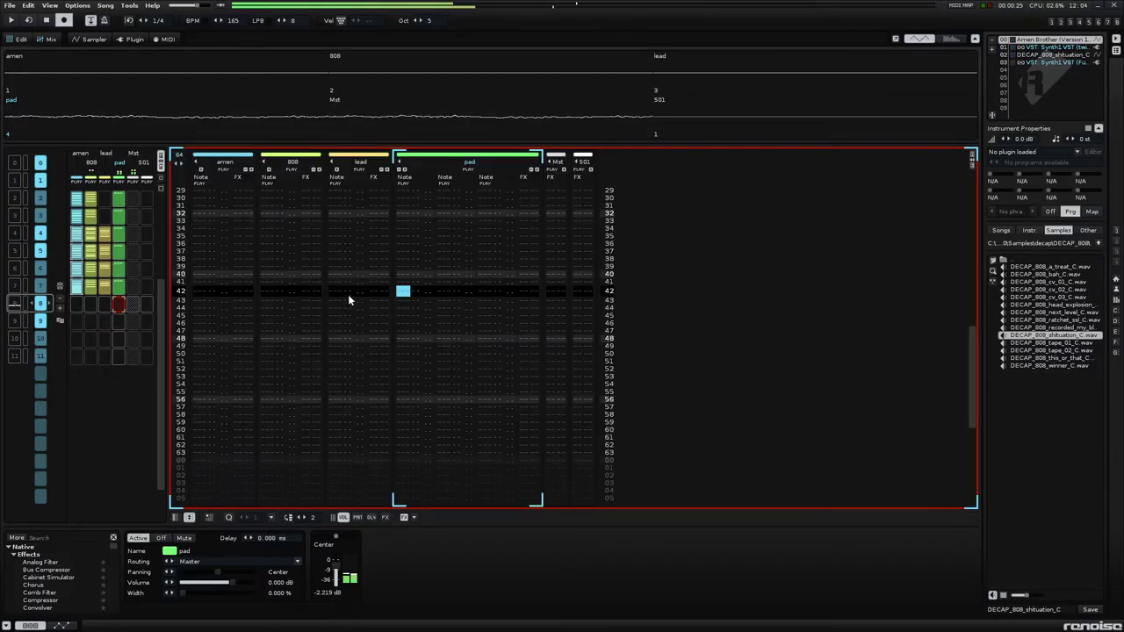
{"action": "left_click", "coordinate": [228, 289]}
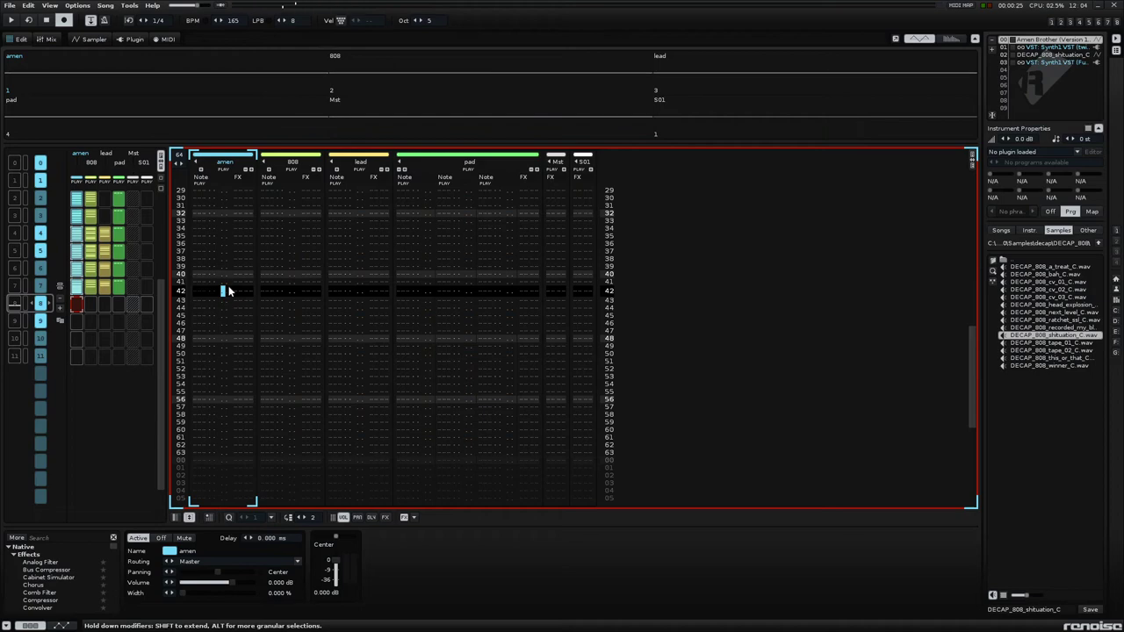
- Enter alternating E-4 and F-4 Amen slices on every second row from 00 to 20 of pattern 8's amen track, with D#4 on row 08
{"action": "key", "text": "Home"}
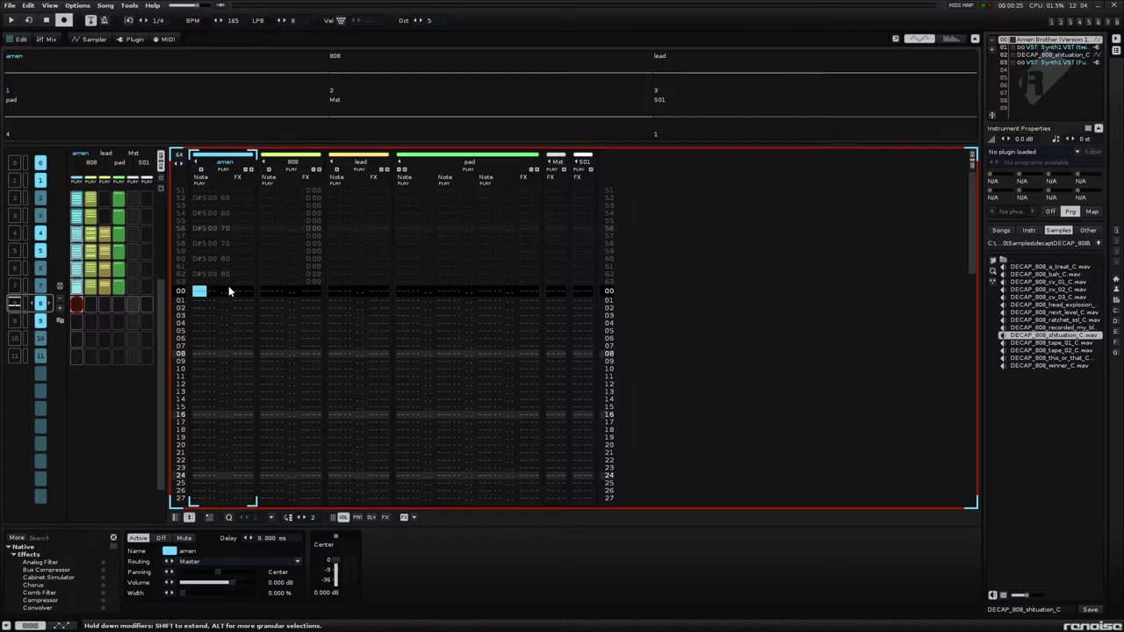
{"action": "key", "text": "s"}
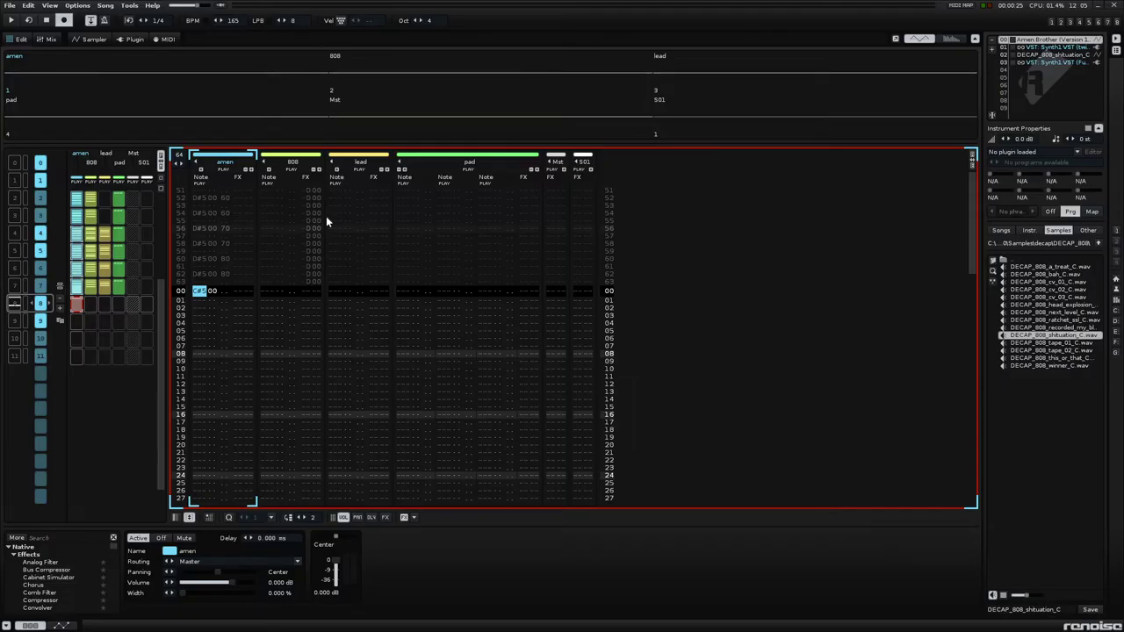
{"action": "key", "text": "c"}
{"action": "key", "text": "v"}
{"action": "key", "text": "c"}
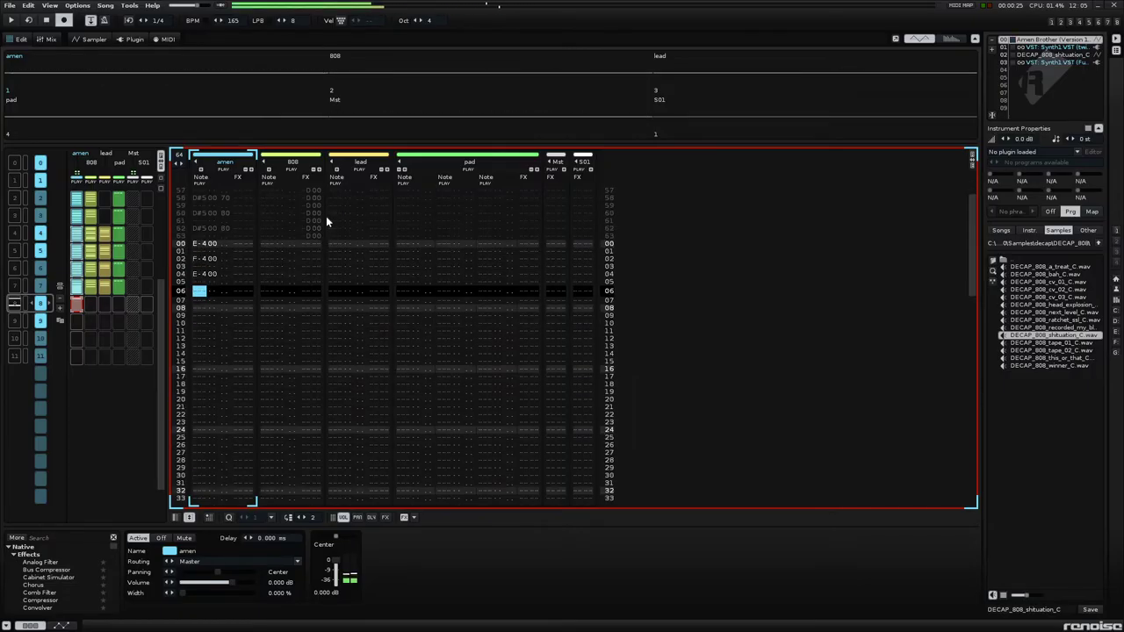
{"action": "key", "text": "v"}
{"action": "key", "text": "d"}
{"action": "key", "text": "c"}
{"action": "key", "text": "v"}
{"action": "key", "text": "v"}
{"action": "key", "text": "c"}
{"action": "key", "text": "v"}
{"action": "key", "text": "c"}
{"action": "key", "text": "v"}
{"action": "key", "text": "d"}
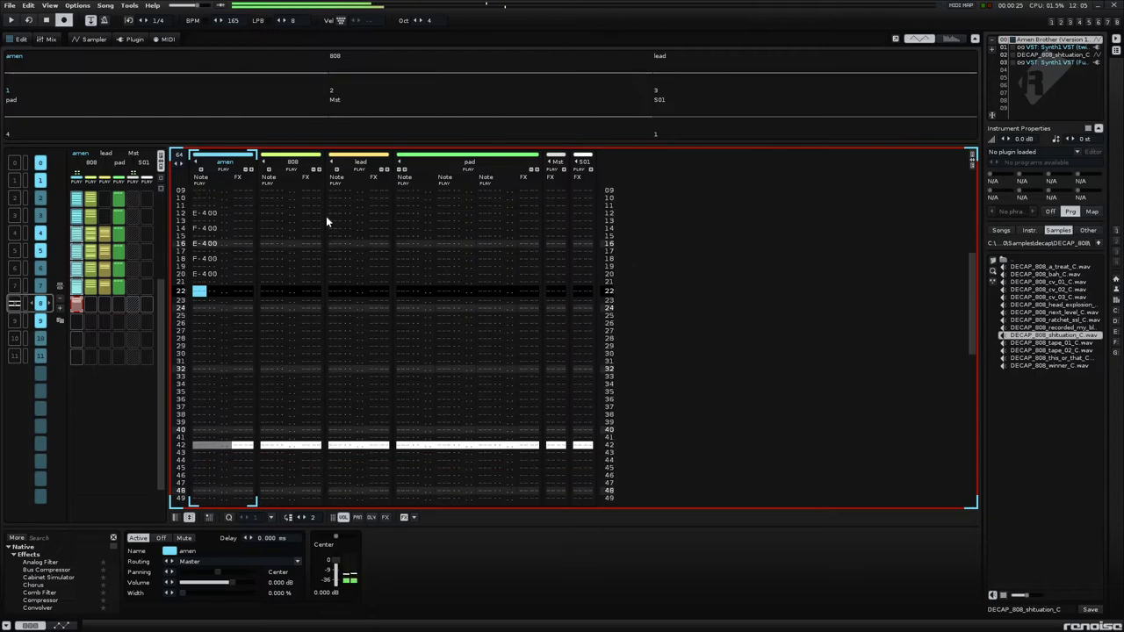
- Continue pattern 8's amen break from row 22 to 38 with F-4 and E-4 slices, placing D#4 on row 24
{"action": "key", "text": "v"}
{"action": "key", "text": "c"}
{"action": "key", "text": "v"}
{"action": "key", "text": "c"}
{"action": "key", "text": "v"}
{"action": "key", "text": "c"}
{"action": "key", "text": "v"}
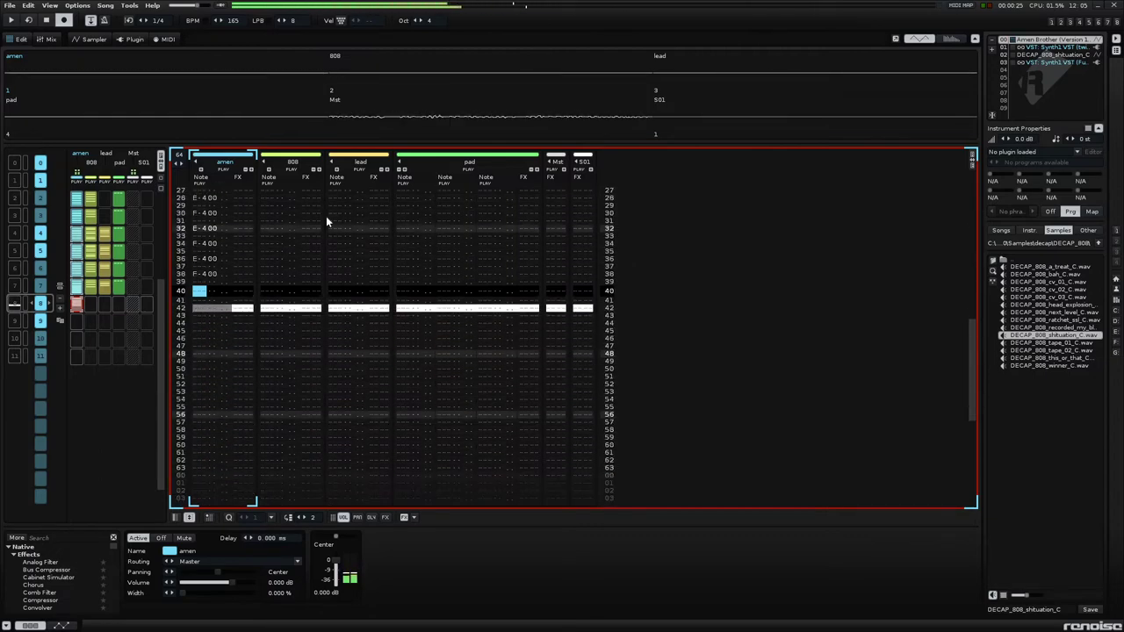
- Finish pattern 8's amen break from row 40 with alternating E-4 and F-4 slices, placing D#4 on rows 44, 48 and 60
{"action": "key", "text": "c"}
{"action": "key", "text": "v"}
{"action": "key", "text": "c"}
{"action": "key", "text": "v"}
{"action": "key", "text": "d"}
{"action": "key", "text": "Down"}
{"action": "key", "text": "Down"}
{"action": "key", "text": "c"}
{"action": "key", "text": "v"}
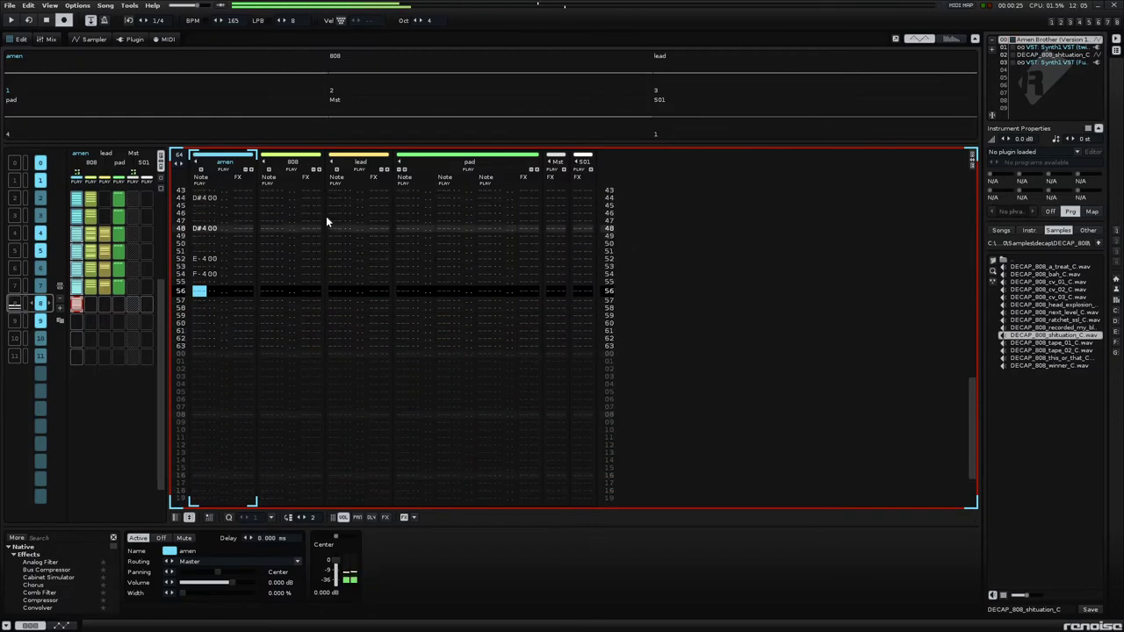
{"action": "key", "text": "c"}
{"action": "key", "text": "v"}
{"action": "key", "text": "space"}
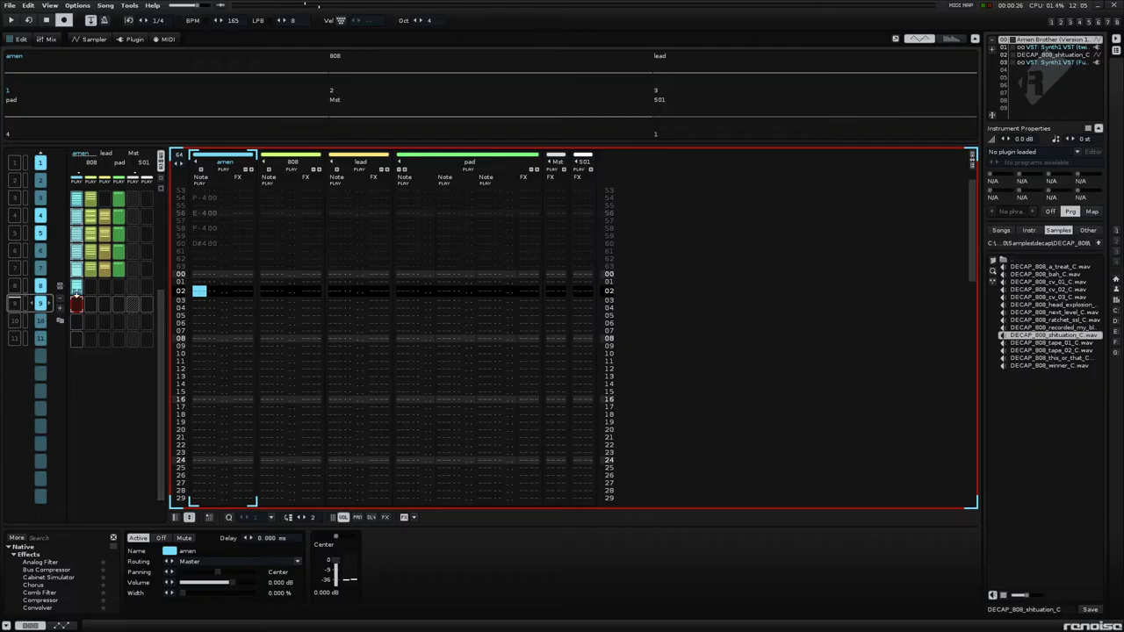
- Copy the amen block of pattern 8 into patterns 9, 10 and 11
{"action": "left_click_drag", "start_coordinate": [77, 288], "coordinate": [77, 339]}
{"action": "left_click", "coordinate": [95, 286]}
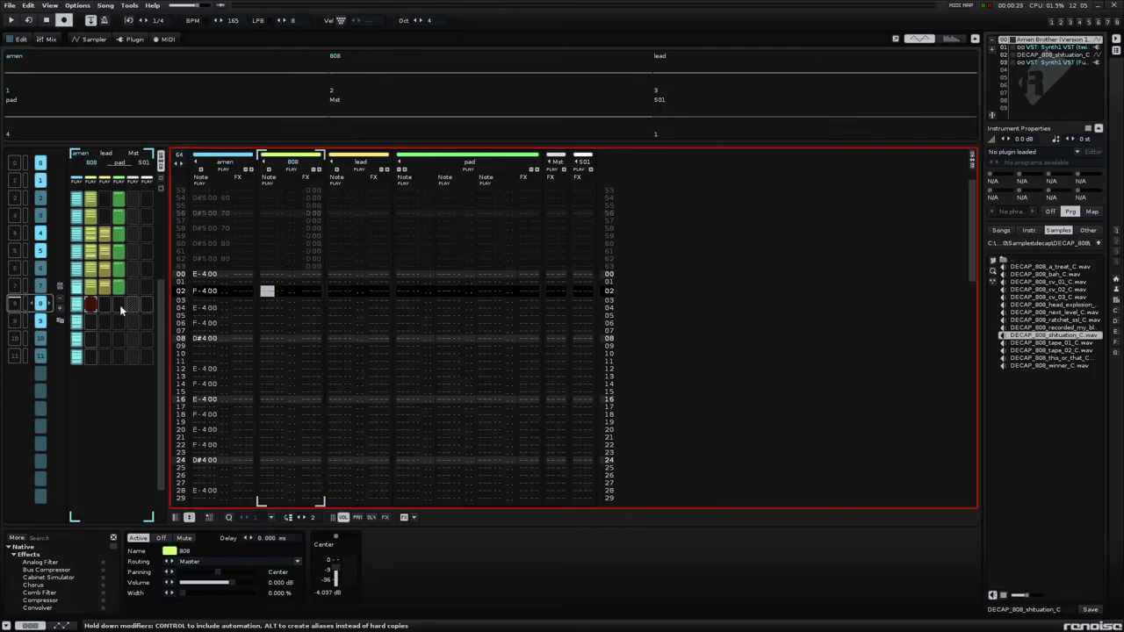
- Enter a Funk Lead C-6 note on row 00 of pattern 8's lead track with a note-off on row 02
{"action": "left_click", "coordinate": [103, 308]}
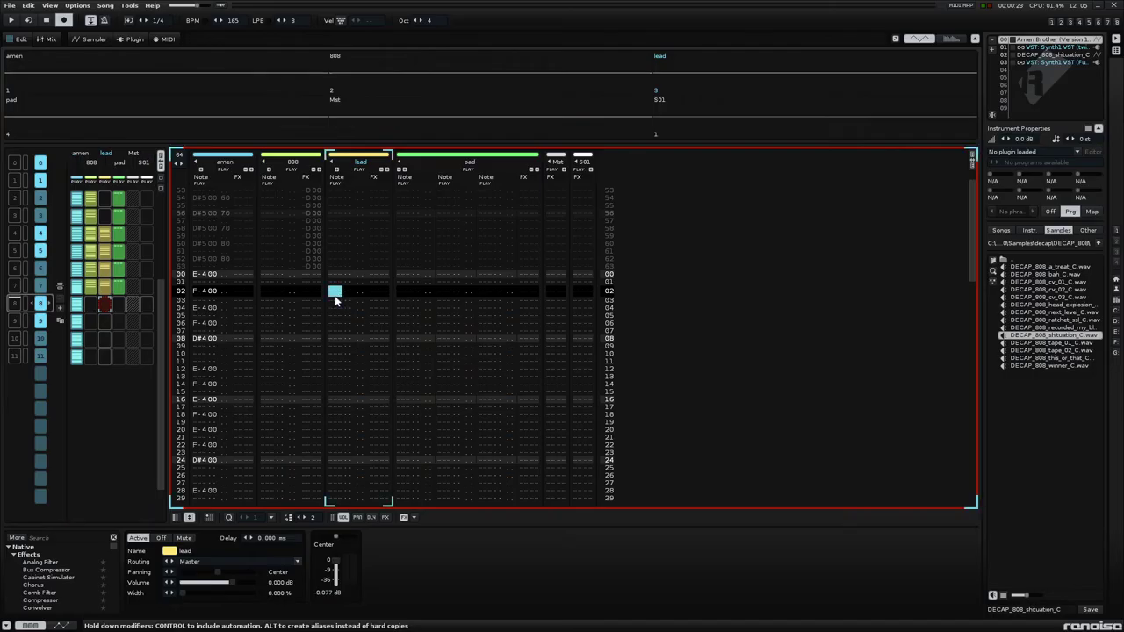
{"action": "key", "text": "Up"}
{"action": "key", "text": "Up"}
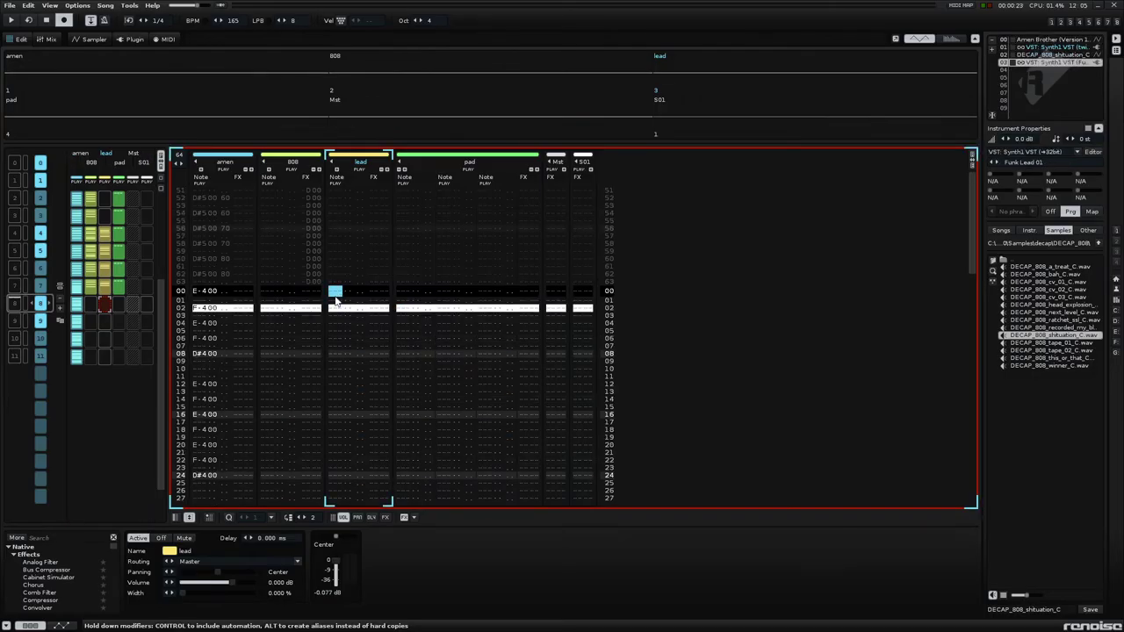
{"action": "key", "text": "u"}
{"action": "key", "text": "Up"}
{"action": "key", "text": "Up"}
{"action": "key", "text": "i"}
{"action": "key", "text": "Up"}
{"action": "key", "text": "Caps_Lock"}
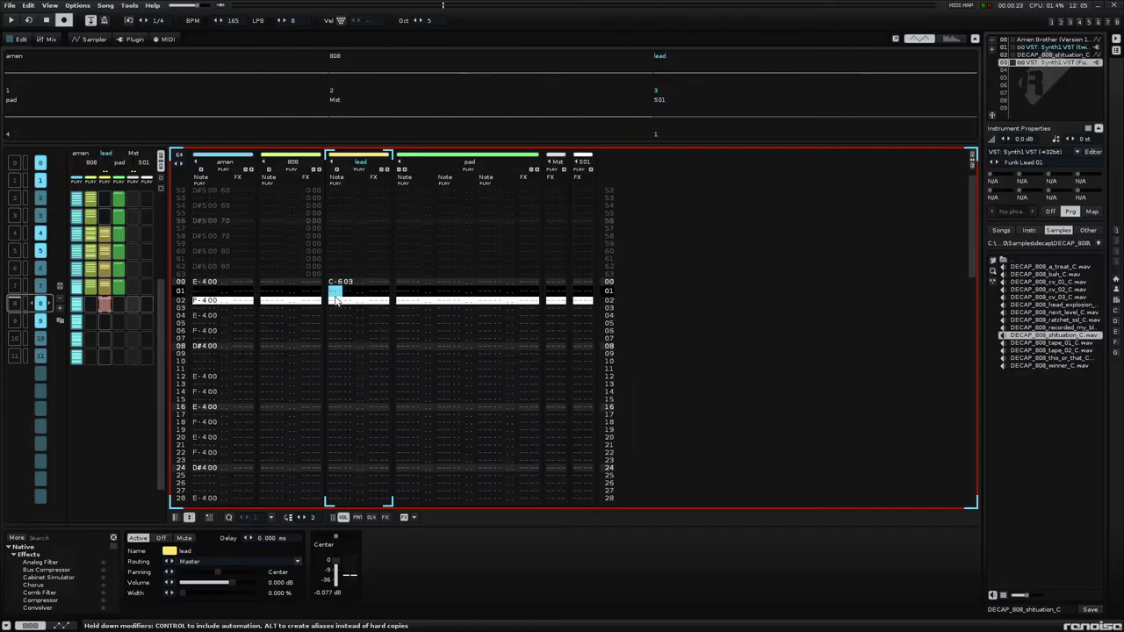
- Enter lead notes G-5, G-6 and F-6 on rows 16, 20 and 24 of pattern 8, with a note-off on row 26
{"action": "key", "text": "space"}
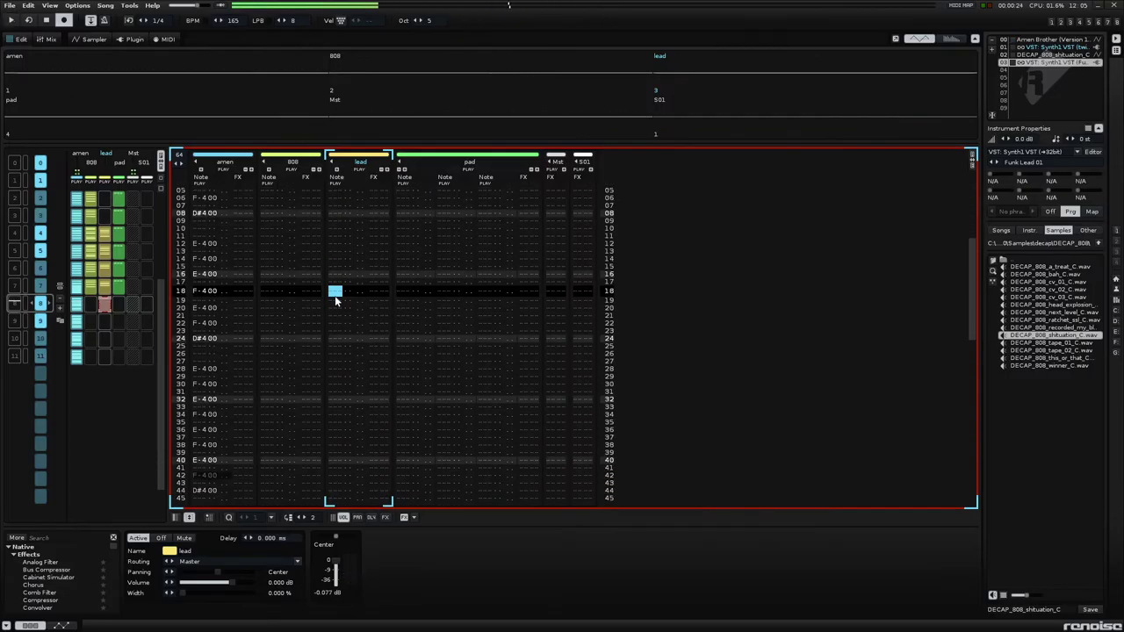
{"action": "key", "text": "i"}
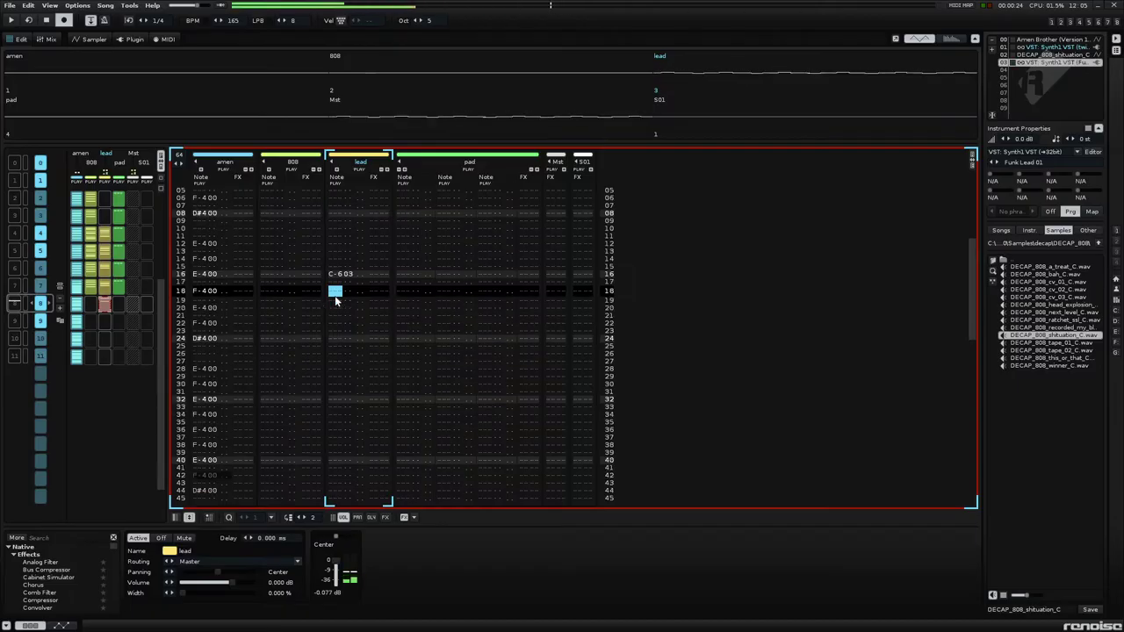
{"action": "key", "text": "t"}
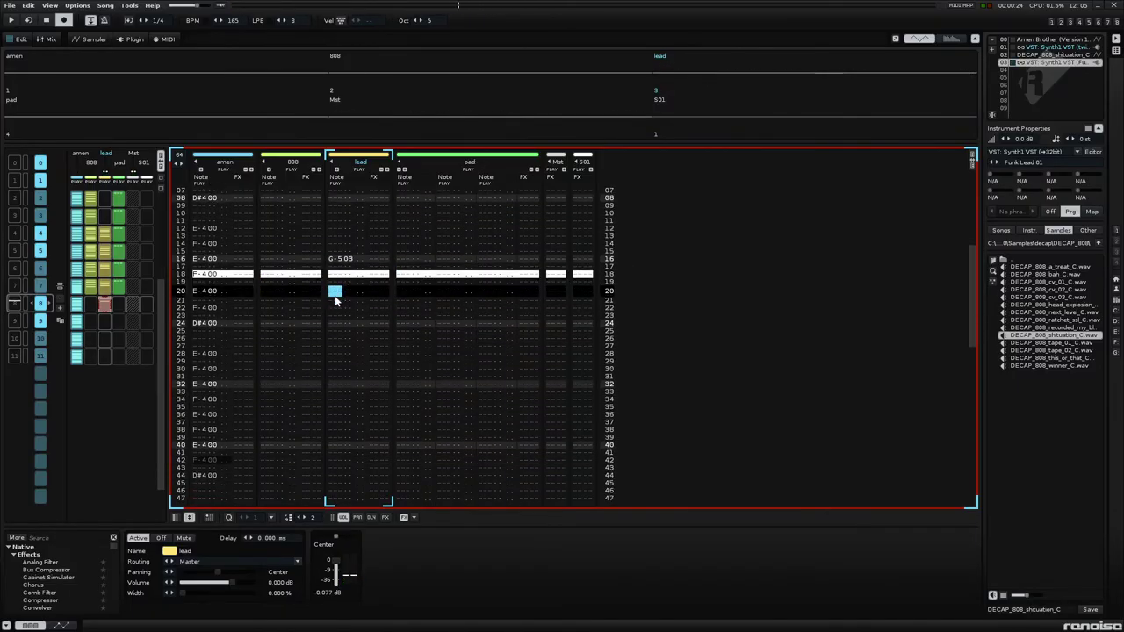
{"action": "key", "text": "t"}
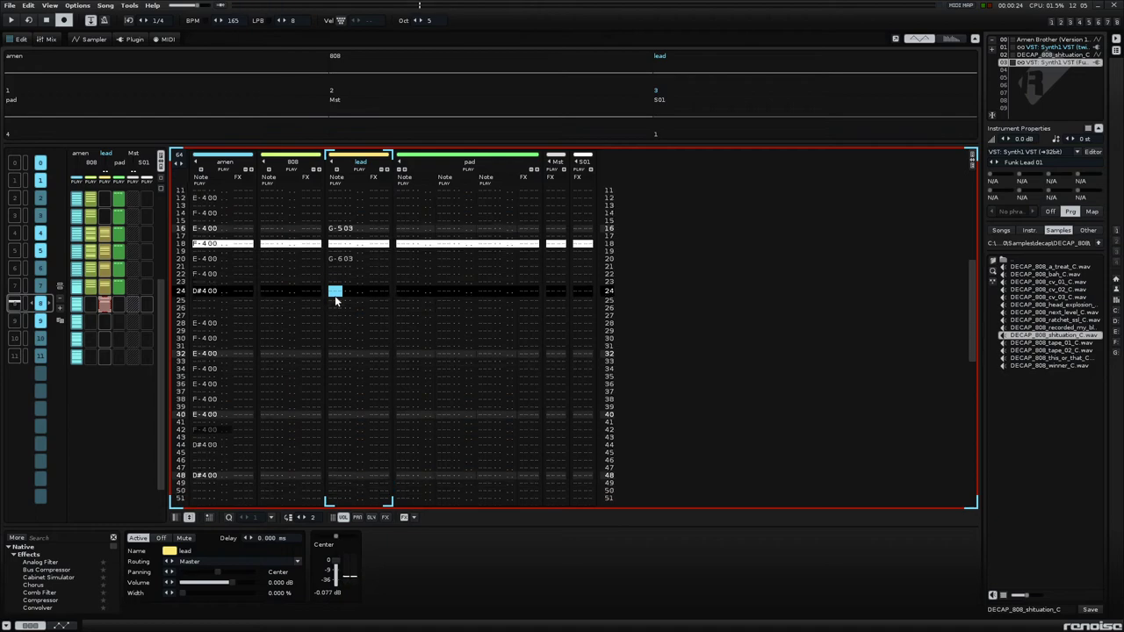
{"action": "key", "text": "r"}
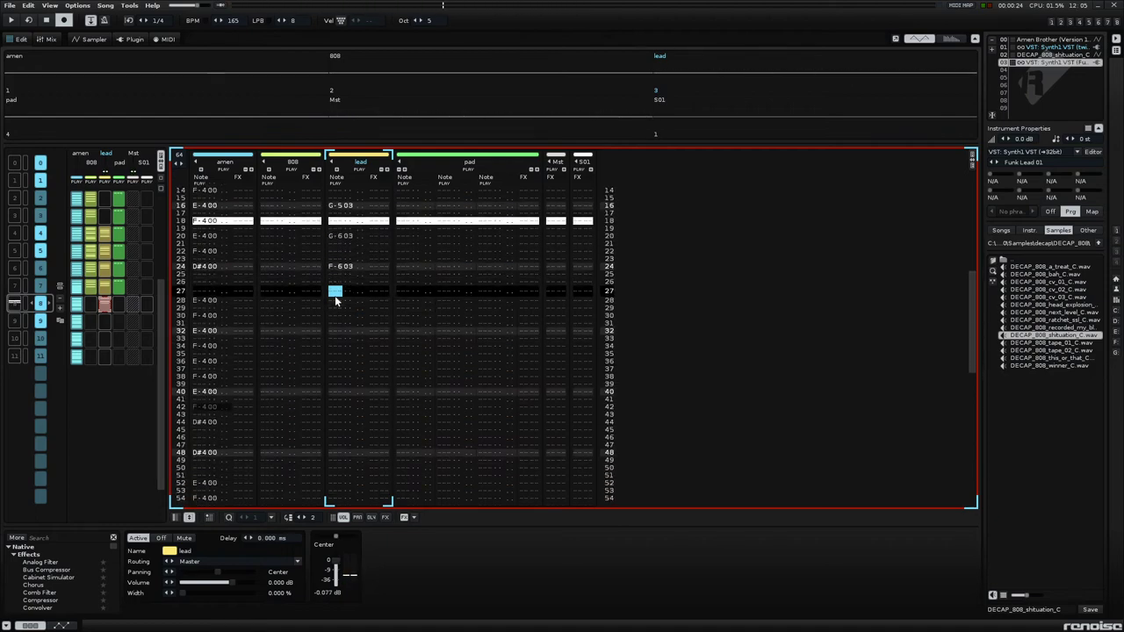
{"action": "key", "text": "Caps_Lock"}
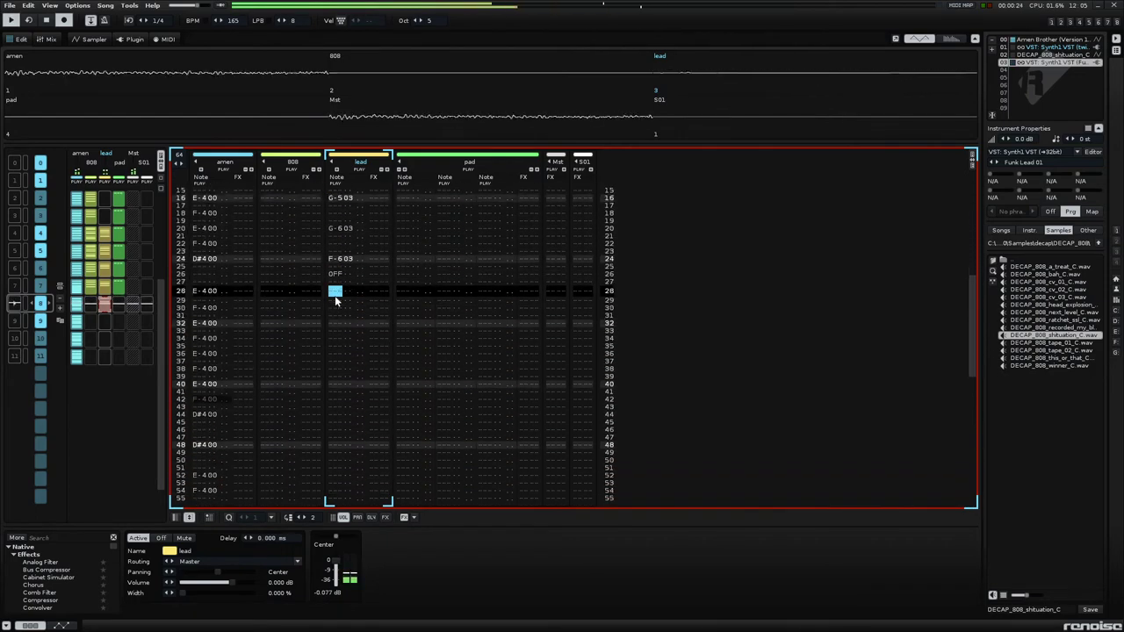
- Shift the G-5, G-6, F-6 lead phrase down four rows and add D#6 on row 40 with a note-off on row 42
{"action": "key", "text": "Scroll_Lock"}
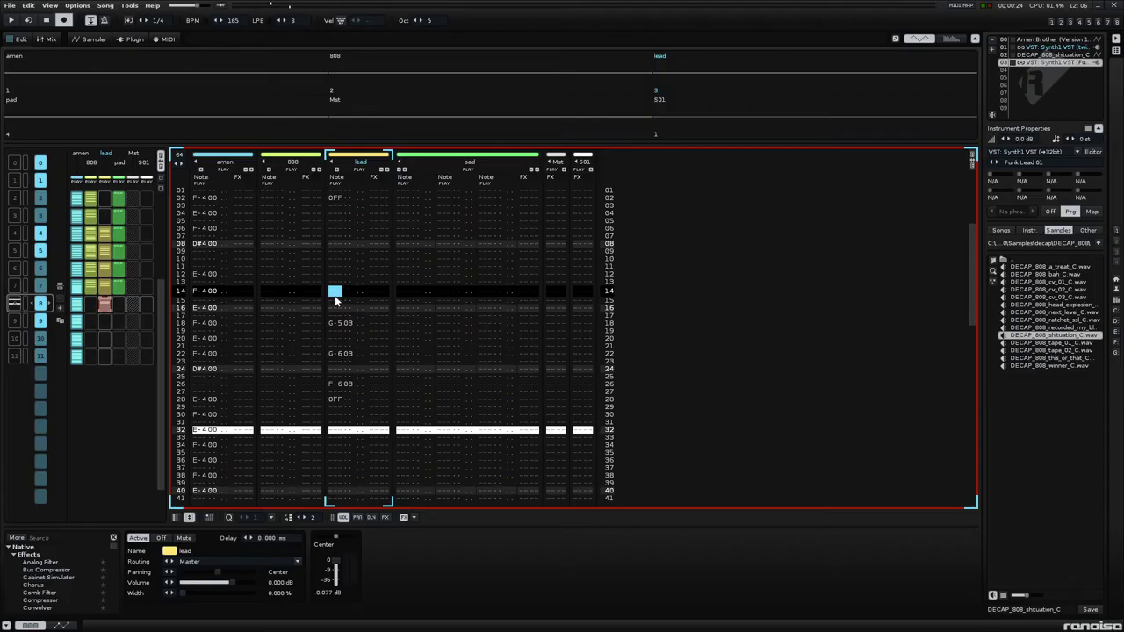
{"action": "key", "text": "Scroll_Lock"}
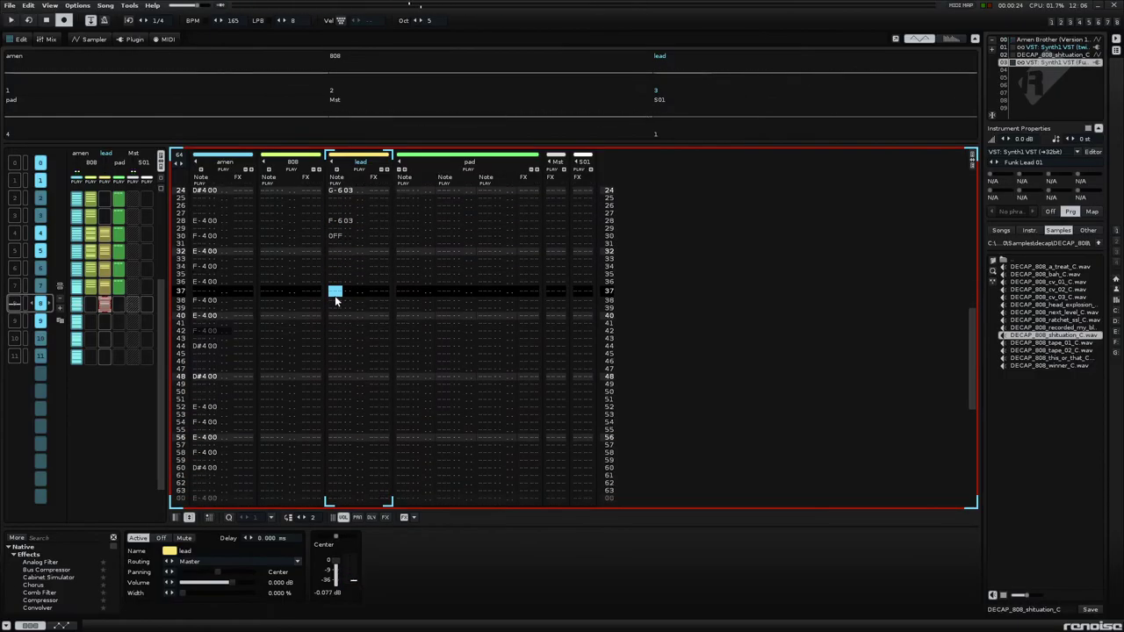
{"action": "key", "text": "3"}
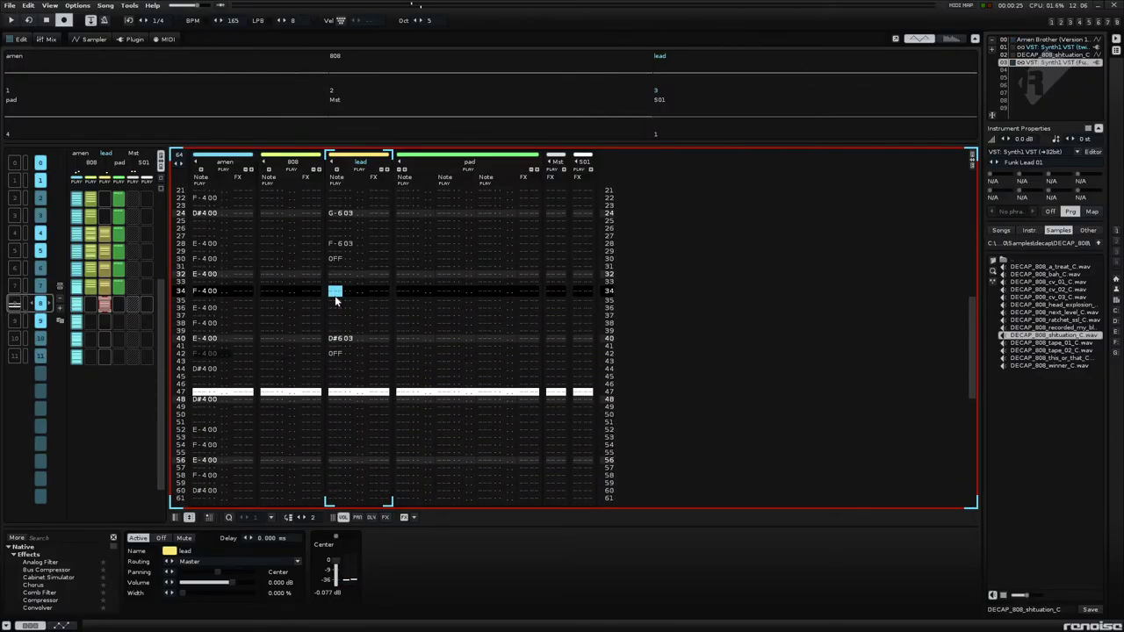
- Enter A#5, C-6 and A#6 on rows 20, 24 and 28 of pattern 9's lead track, each with a note-off two rows below
{"action": "key", "text": "space"}
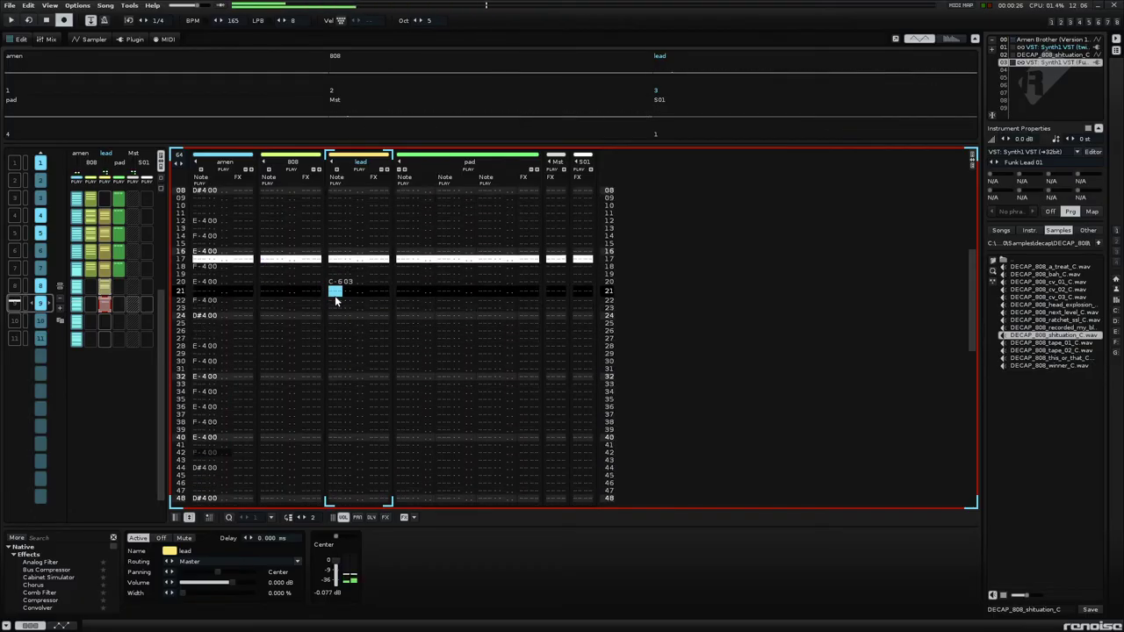
{"action": "key", "text": "q"}
{"action": "key", "text": "j"}
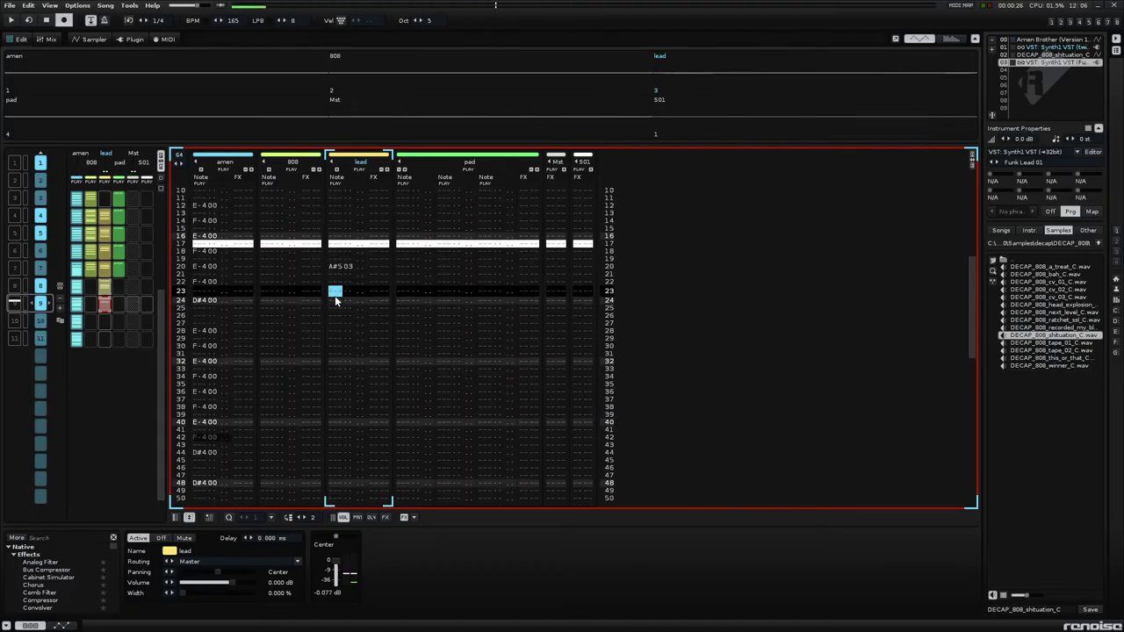
{"action": "key", "text": "Caps_Lock"}
{"action": "key", "text": "q"}
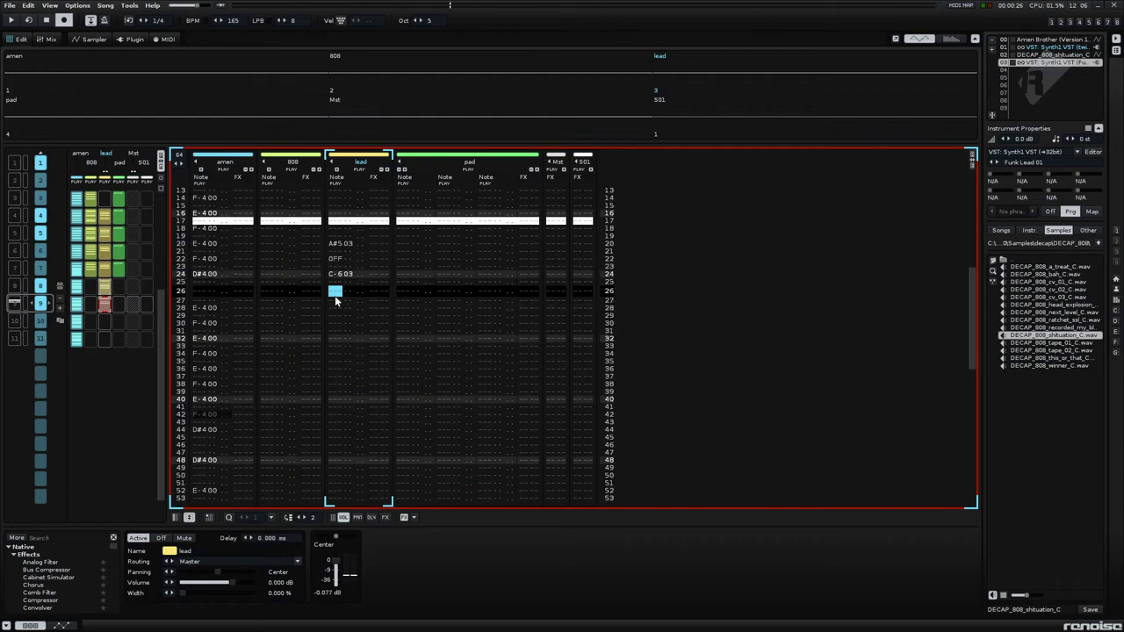
{"action": "key", "text": "Caps_Lock"}
{"action": "key", "text": "7"}
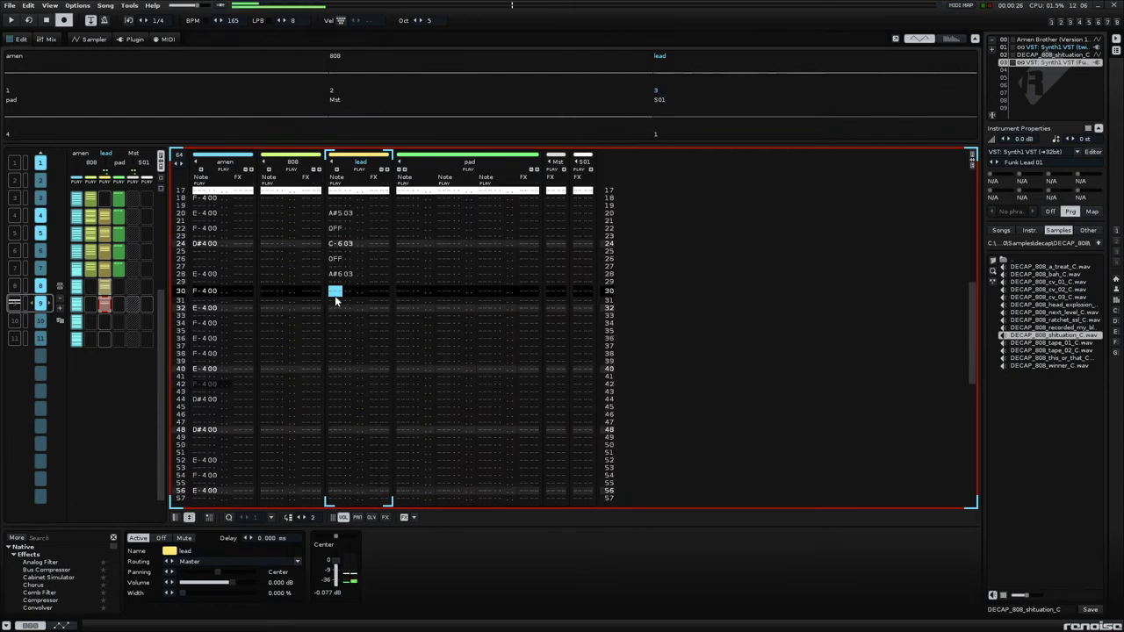
{"action": "key", "text": "Caps_Lock"}
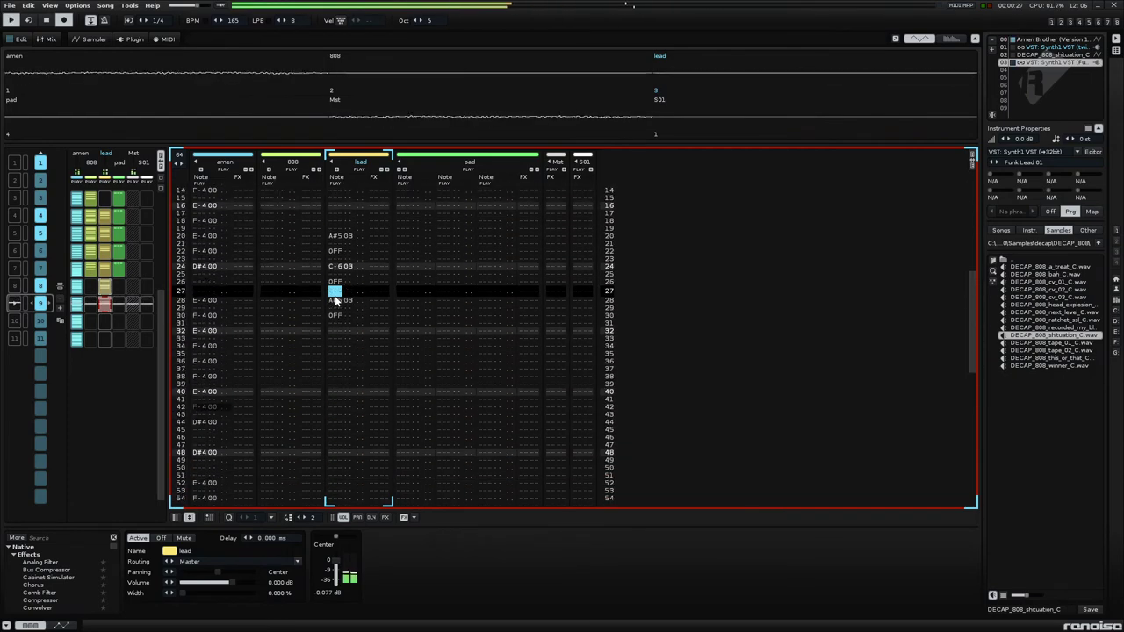
- Add a G#6 lead note on row 36 of pattern 9 with a note-off on row 38
{"action": "key", "text": "6"}
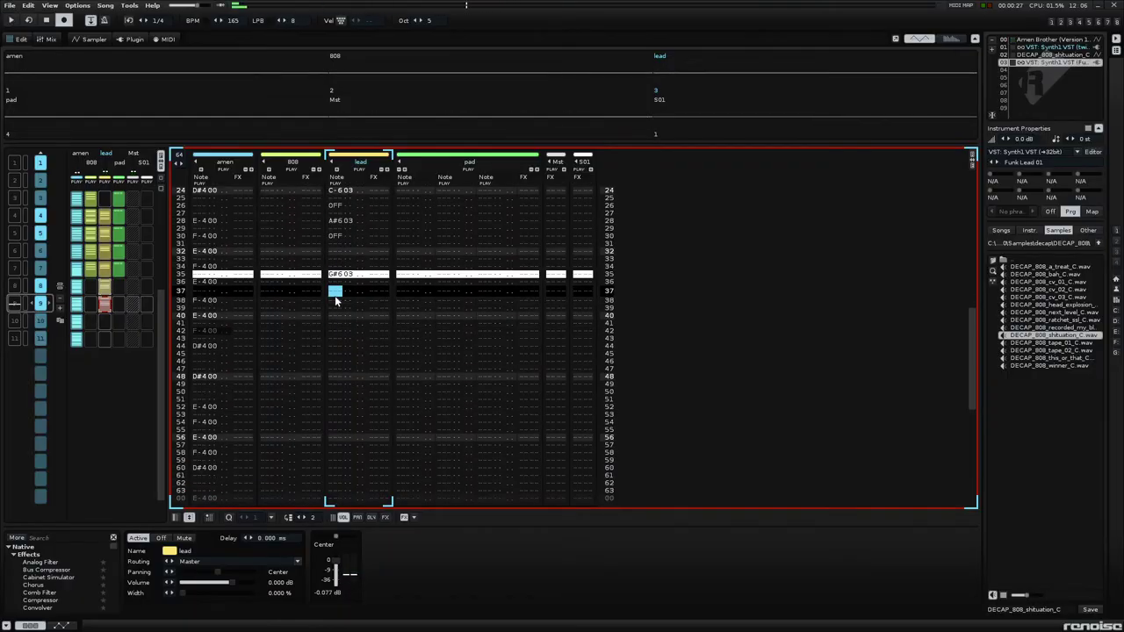
{"action": "key", "text": "Caps_Lock"}
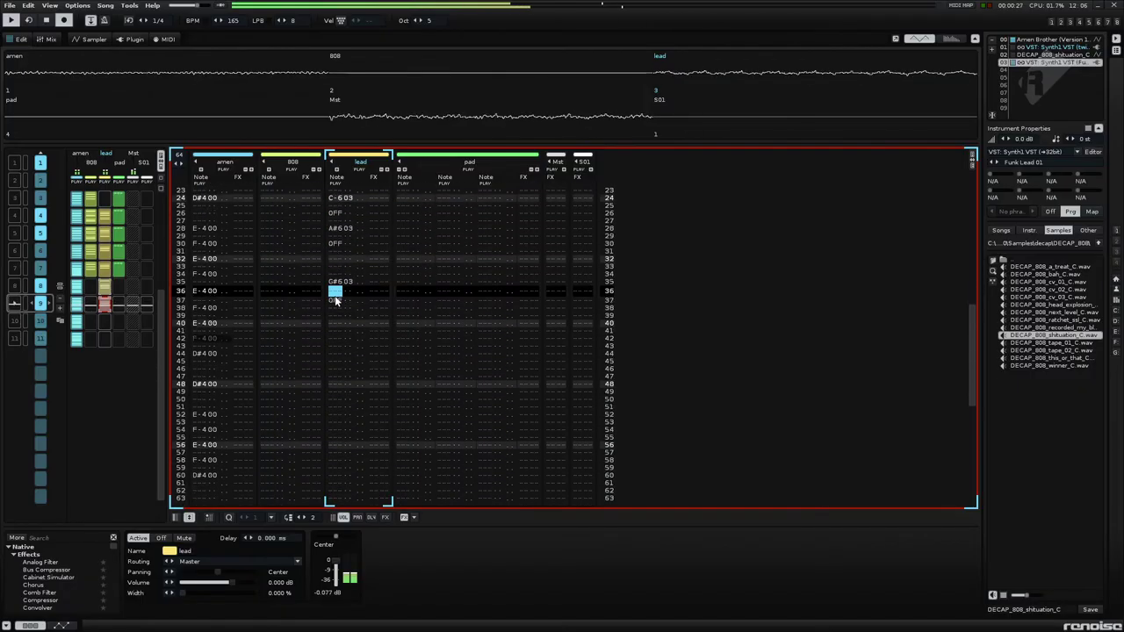
{"action": "key", "text": "Scroll_Lock"}
{"action": "key", "text": "Up"}
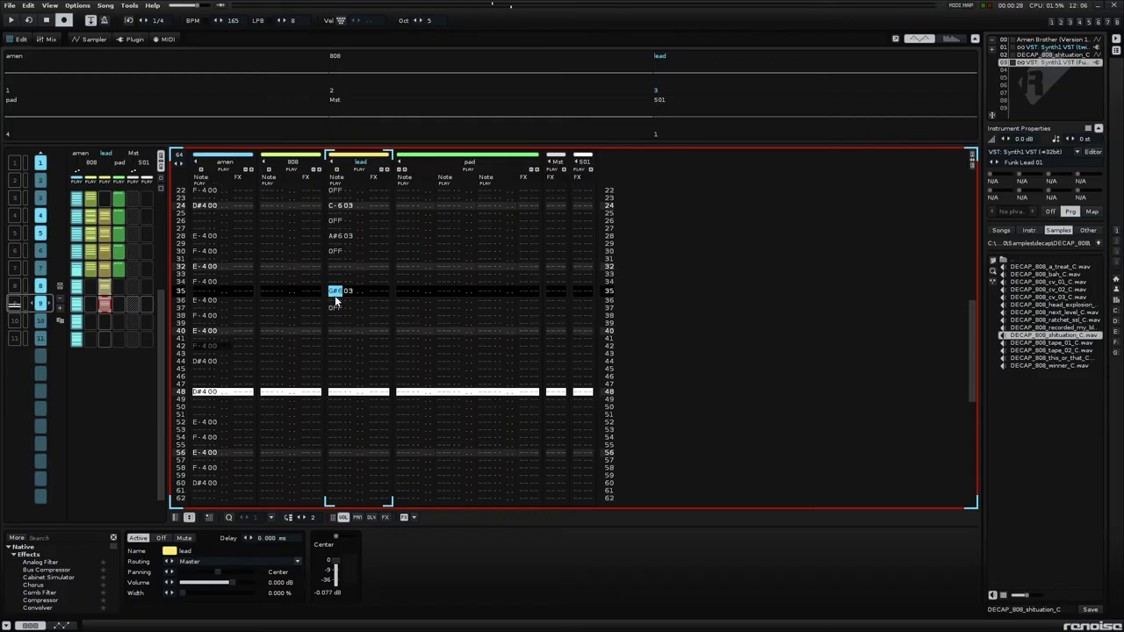
{"action": "key", "text": "Up"}
{"action": "key", "text": "Down"}
{"action": "key", "text": "Down"}
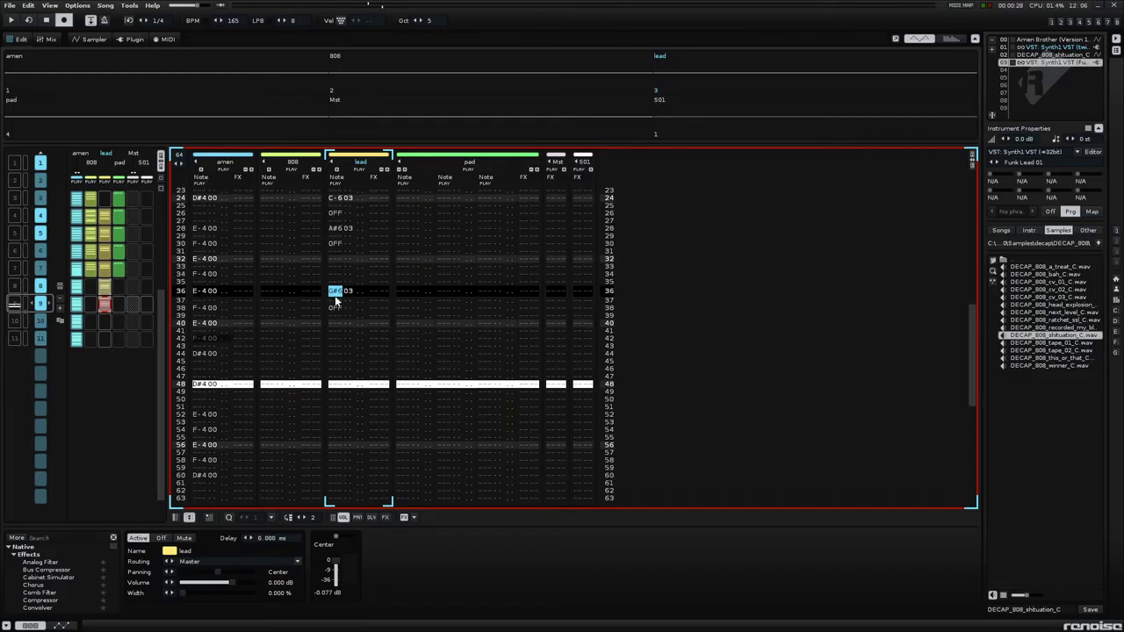
- Set the edit step to 1 and enter D#6, D-7 and A#6 on rows 0 to 2 of pattern 10's lead track
{"action": "key", "text": "Down"}
{"action": "key", "text": "Down"}
{"action": "key", "text": "Down"}
{"action": "key", "text": "Down"}
{"action": "key", "text": "Down"}
{"action": "key", "text": "Down"}
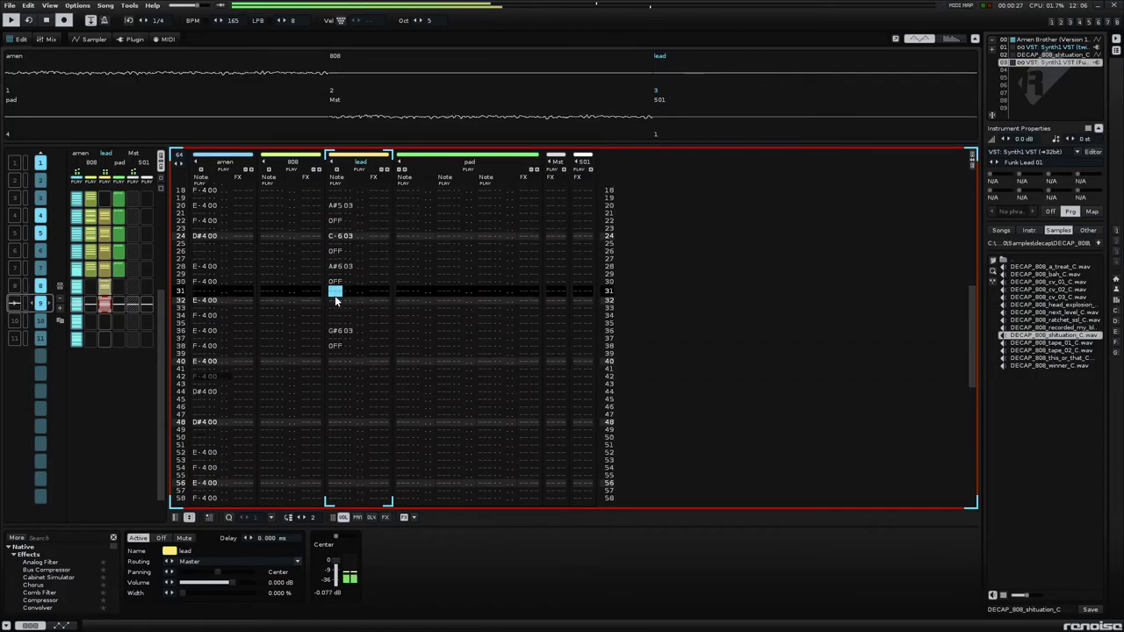
{"action": "key", "text": "Down"}
{"action": "key", "text": "Down"}
{"action": "key", "text": "Down"}
{"action": "key", "text": "Down"}
{"action": "key", "text": "Down"}
{"action": "key", "text": "Down"}
{"action": "key", "text": "Down"}
{"action": "key", "text": "Down"}
{"action": "key", "text": "Down"}
{"action": "key", "text": "Down"}
{"action": "key", "text": "Down"}
{"action": "key", "text": "Down"}
{"action": "key", "text": "Down"}
{"action": "key", "text": "Down"}
{"action": "key", "text": "Down"}
{"action": "key", "text": "Down"}
{"action": "key", "text": "Down"}
{"action": "key", "text": "Down"}
{"action": "key", "text": "Down"}
{"action": "key", "text": "Down"}
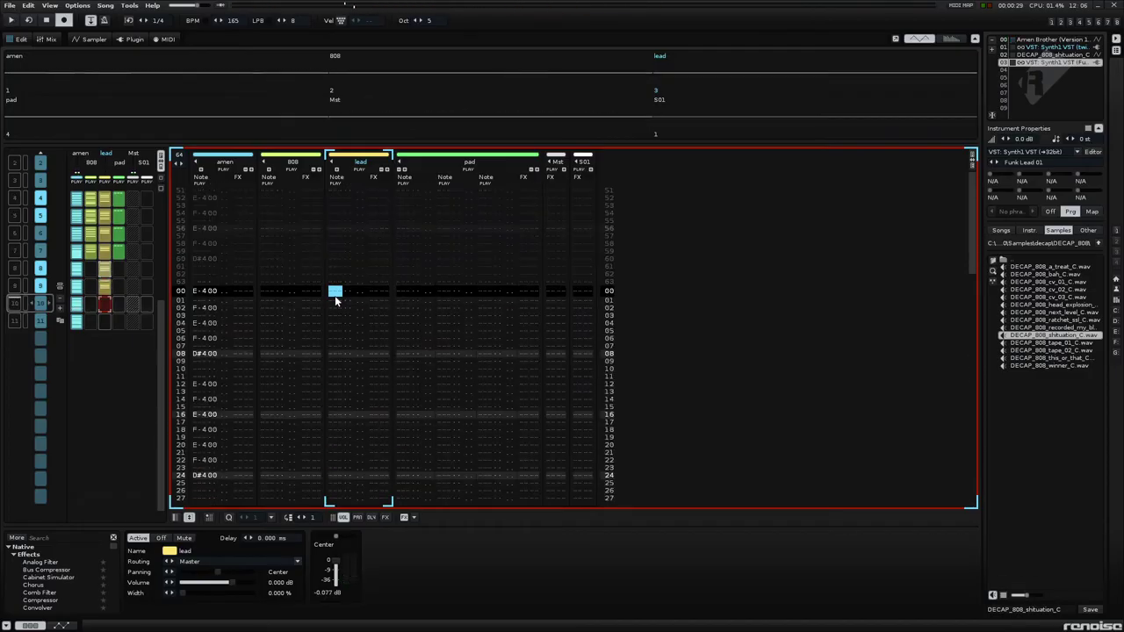
{"action": "key", "text": "3"}
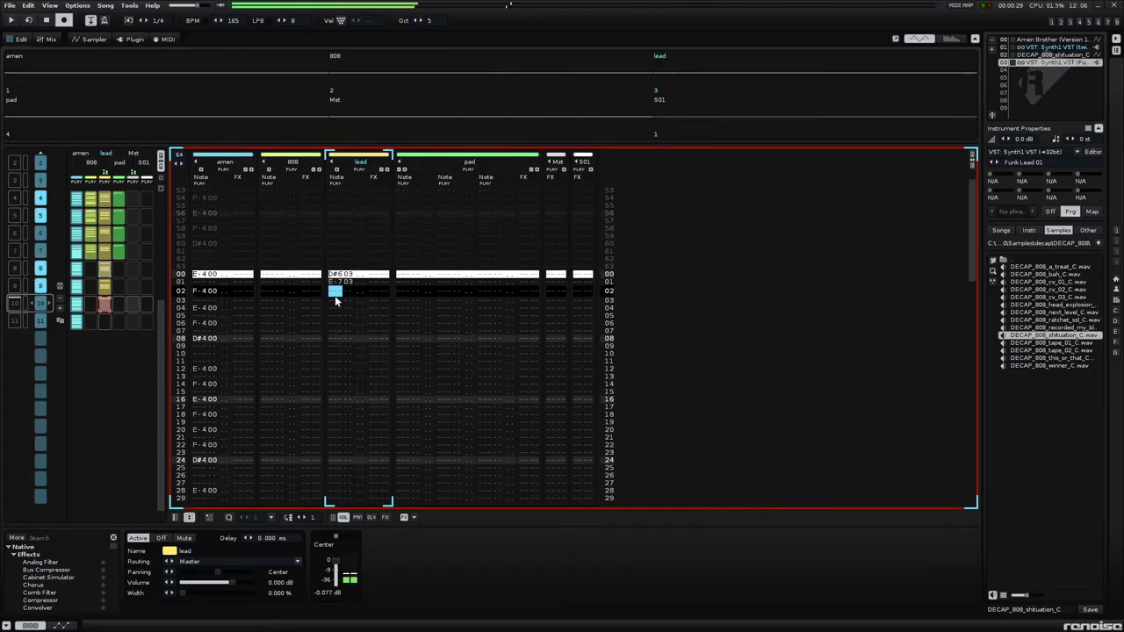
{"action": "key", "text": "e"}
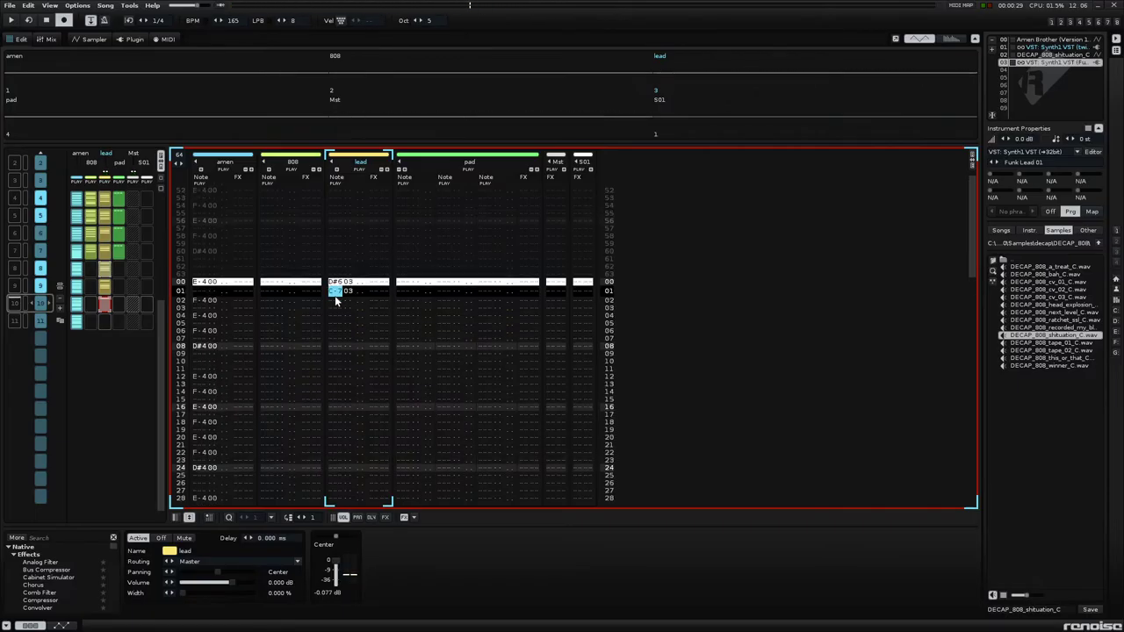
{"action": "key", "text": "o"}
{"action": "key", "text": "6"}
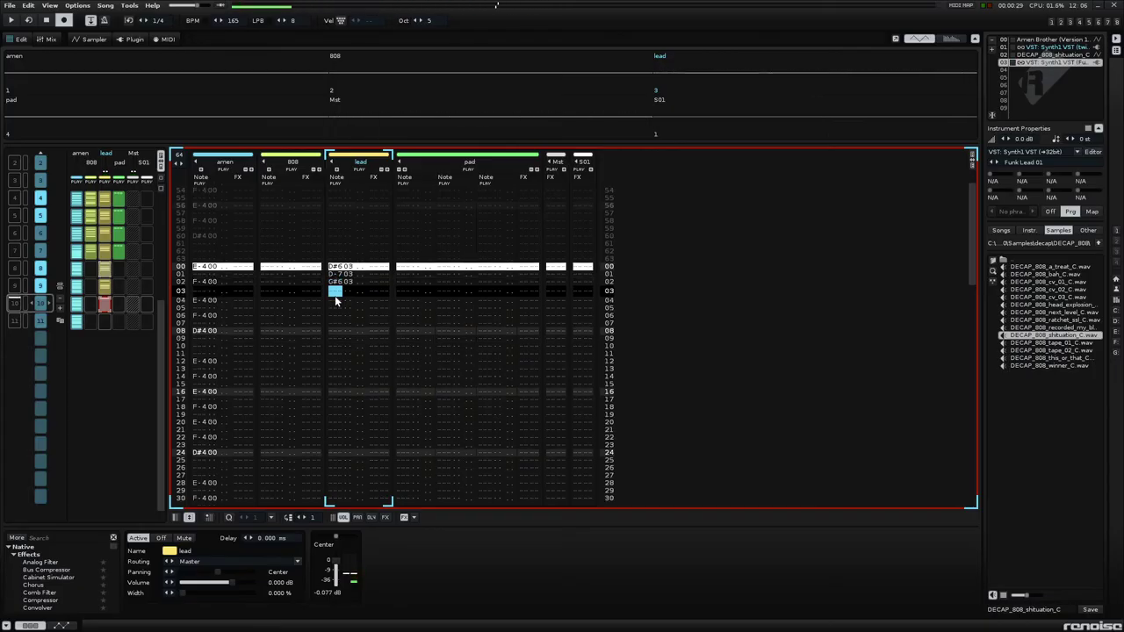
{"action": "key", "text": "Up"}
{"action": "key", "text": "7"}
- Continue the repeating D#6, D-7, A#6 arpeggio on rows 3 to 14 of pattern 10's lead track
{"action": "key", "text": "3"}
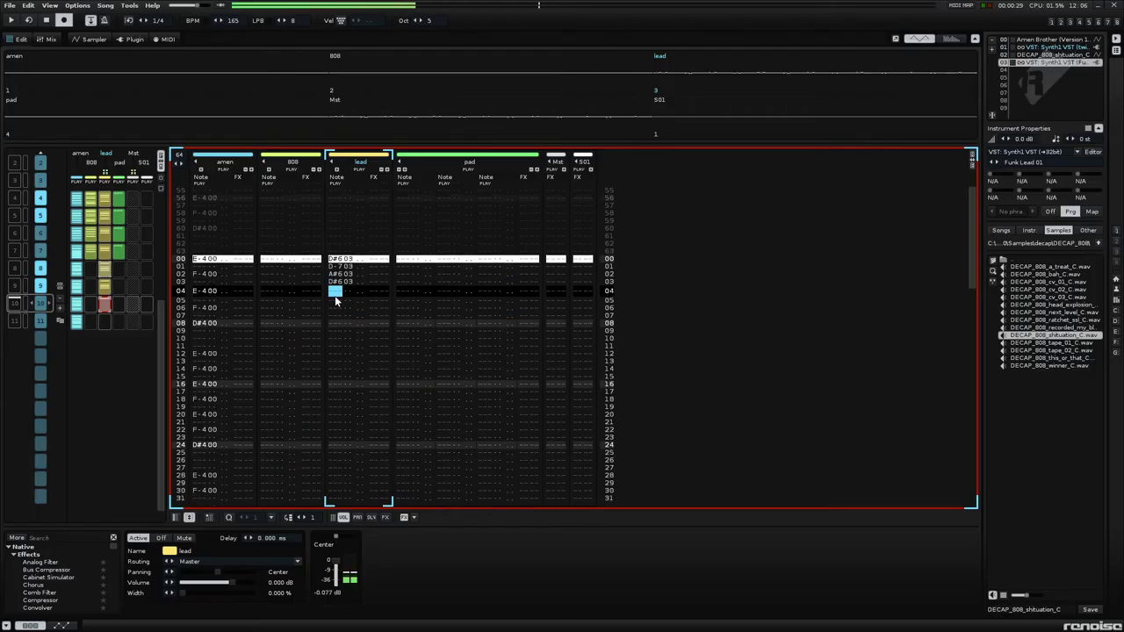
{"action": "key", "text": "o"}
{"action": "key", "text": "7"}
{"action": "key", "text": "3"}
{"action": "key", "text": "o"}
{"action": "key", "text": "7"}
{"action": "key", "text": "3"}
{"action": "key", "text": "o"}
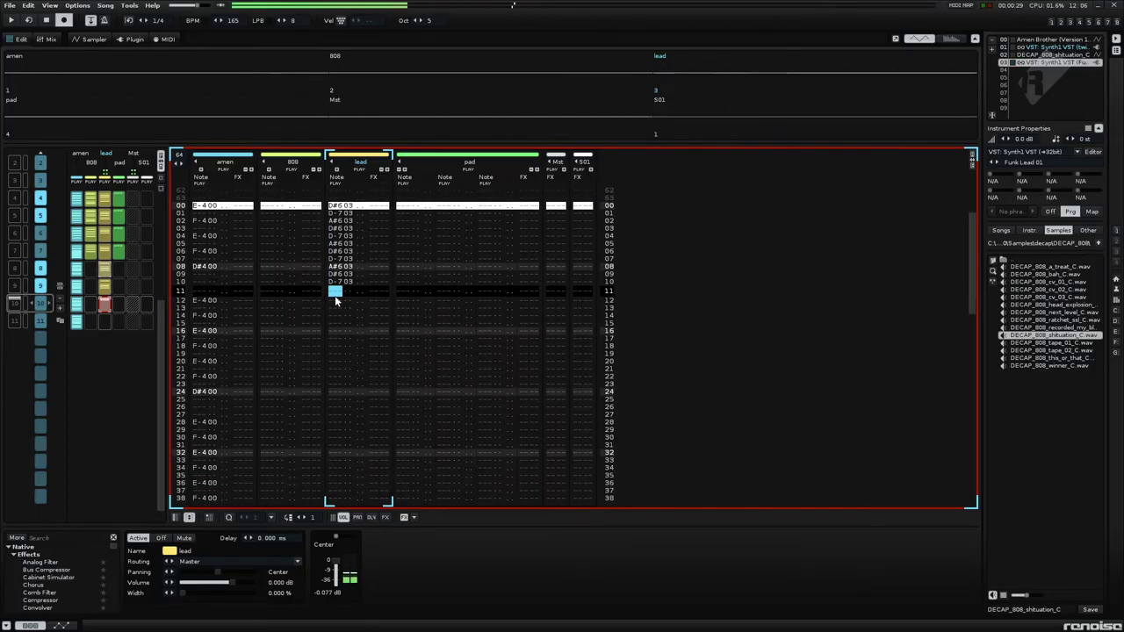
{"action": "key", "text": "7"}
{"action": "key", "text": "3"}
{"action": "key", "text": "o"}
{"action": "key", "text": "7"}
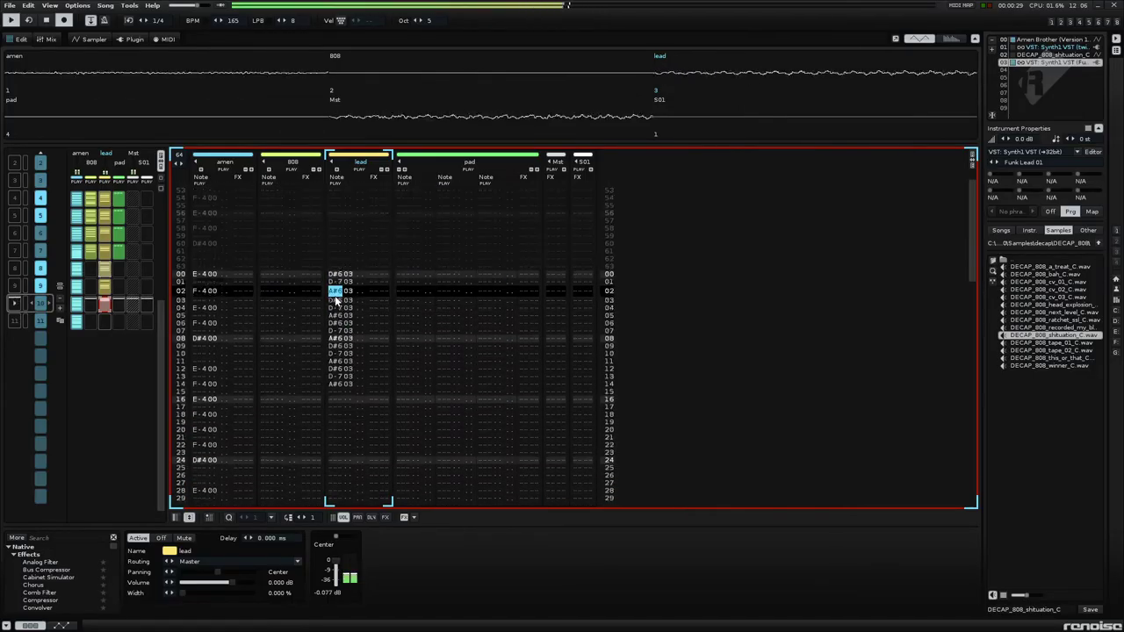
- Add a D#6 lead note on row 16 of pattern 10 and audition the arpeggio
{"action": "key", "text": "Down"}
{"action": "key", "text": "Down"}
{"action": "key", "text": "Down"}
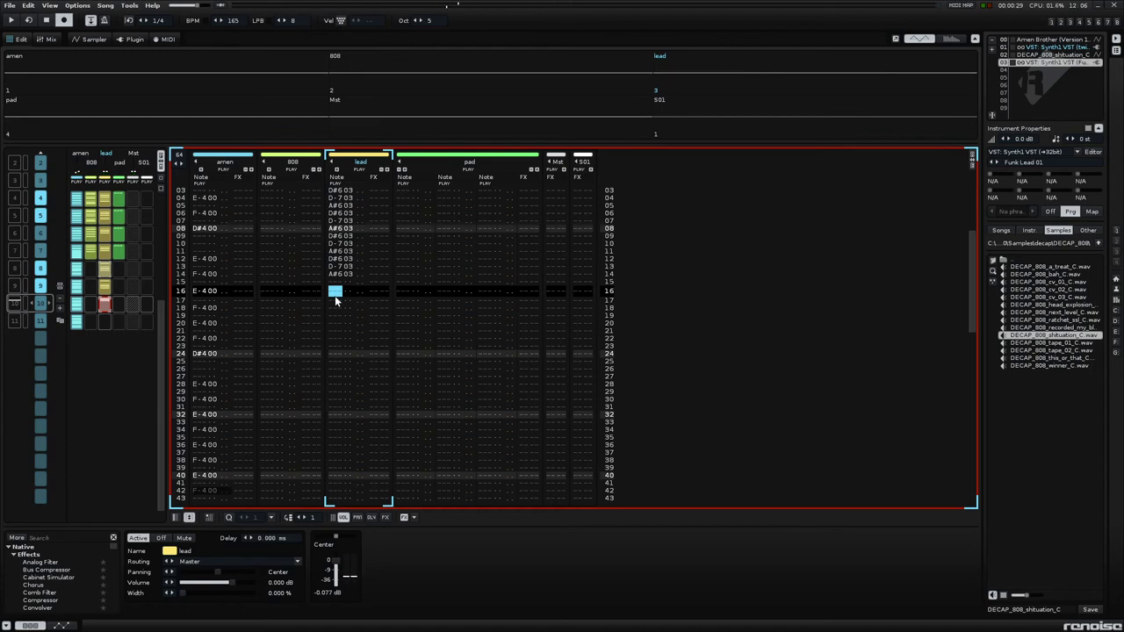
{"action": "key", "text": "u"}
{"action": "key", "text": "space"}
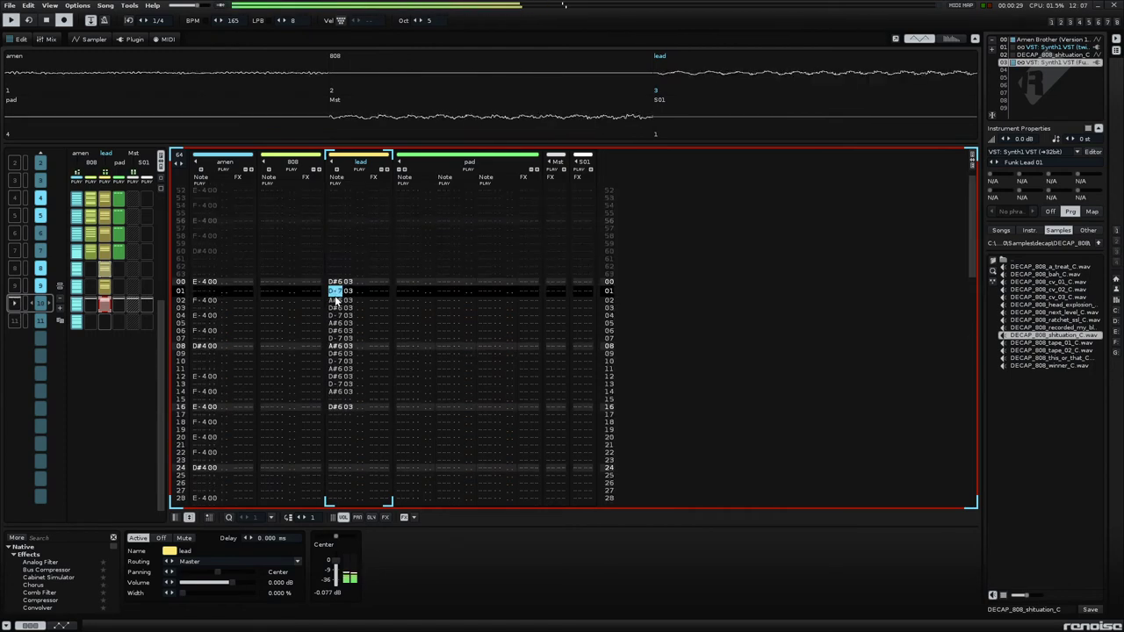
{"action": "key", "text": "space"}
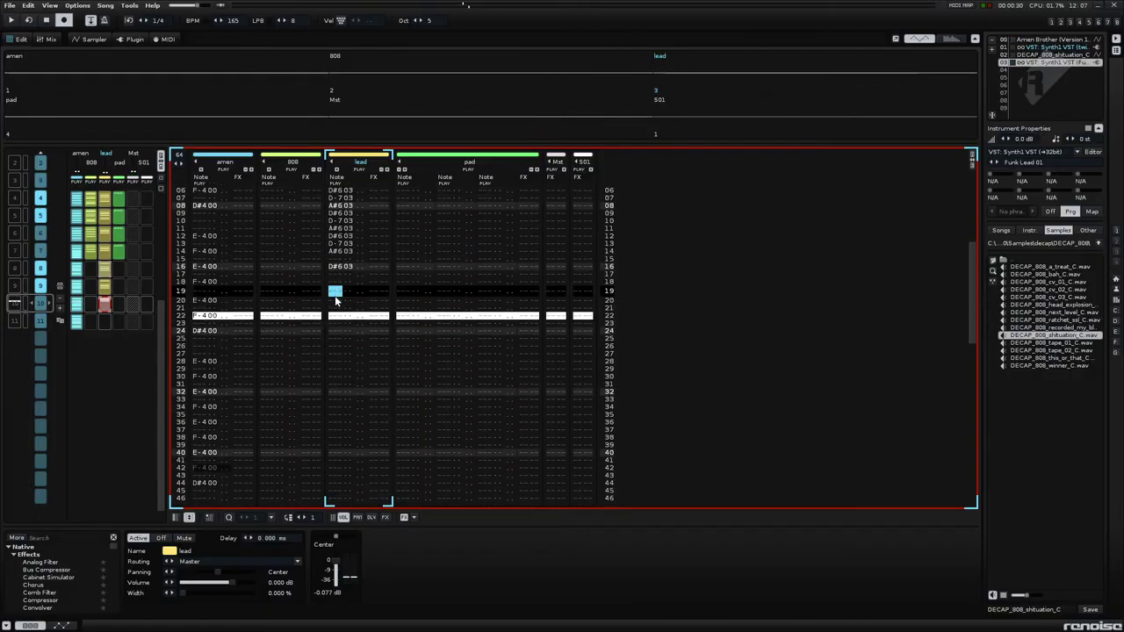
- Clear the arpeggio notes on rows 5 to 7 and 12 to 14 of pattern 10 and play back the result
{"action": "key", "text": "space"}
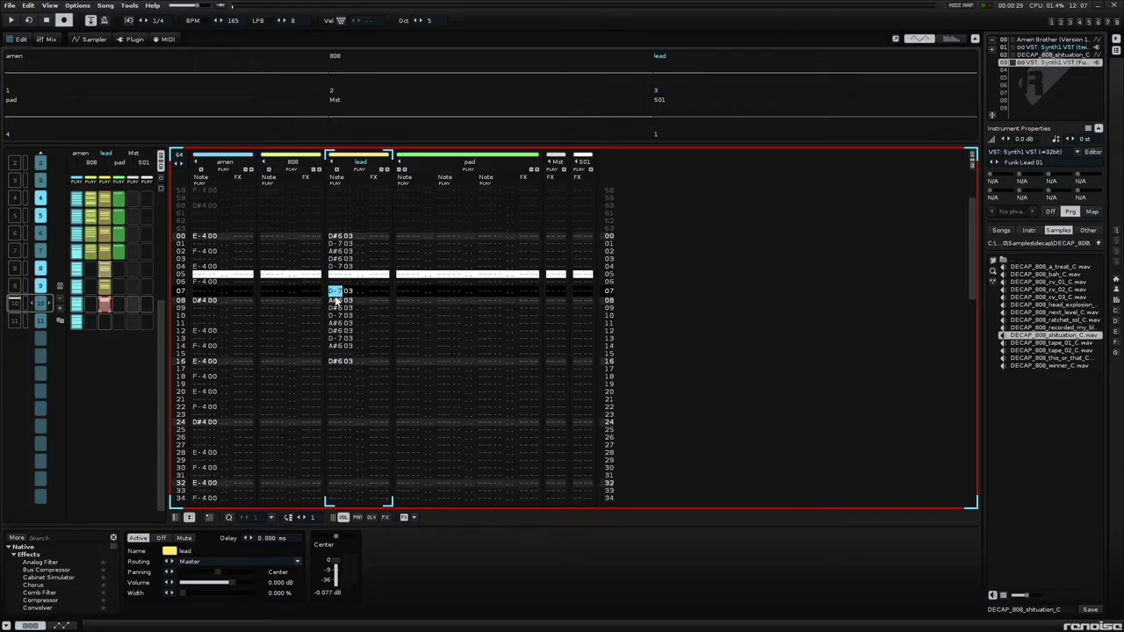
{"action": "key", "text": "space"}
{"action": "key", "text": "space"}
{"action": "key", "text": "Up"}
{"action": "key", "text": "Up"}
{"action": "key", "text": "Up"}
{"action": "key", "text": "Up"}
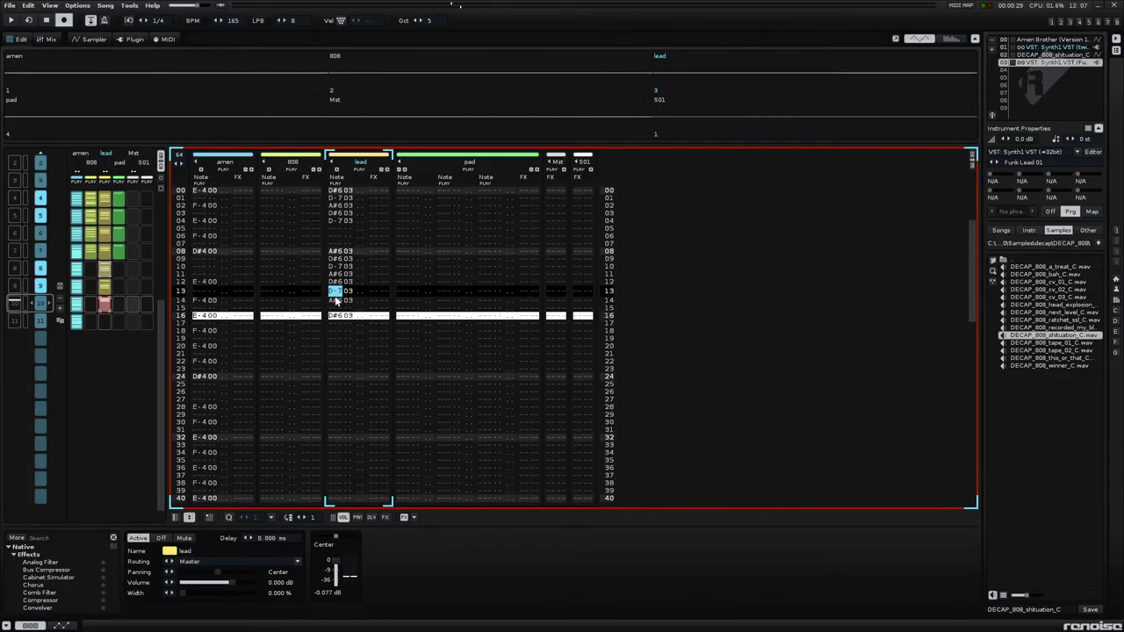
{"action": "key", "text": "Delete"}
{"action": "key", "text": "Delete"}
{"action": "key", "text": "Delete"}
{"action": "key", "text": "space"}
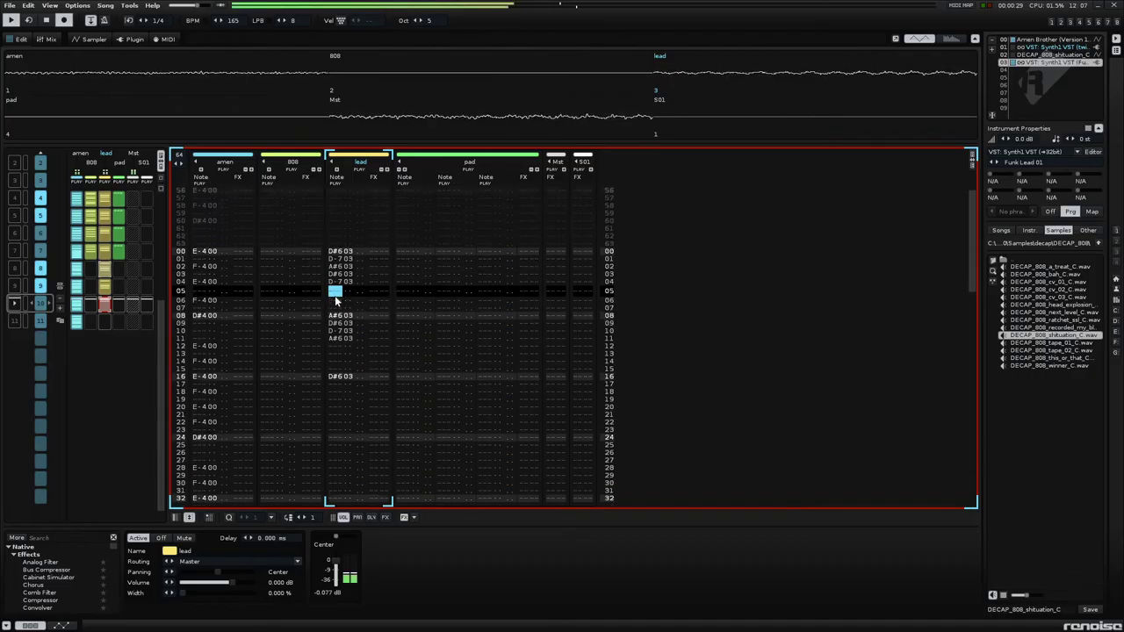
{"action": "key", "text": "space"}
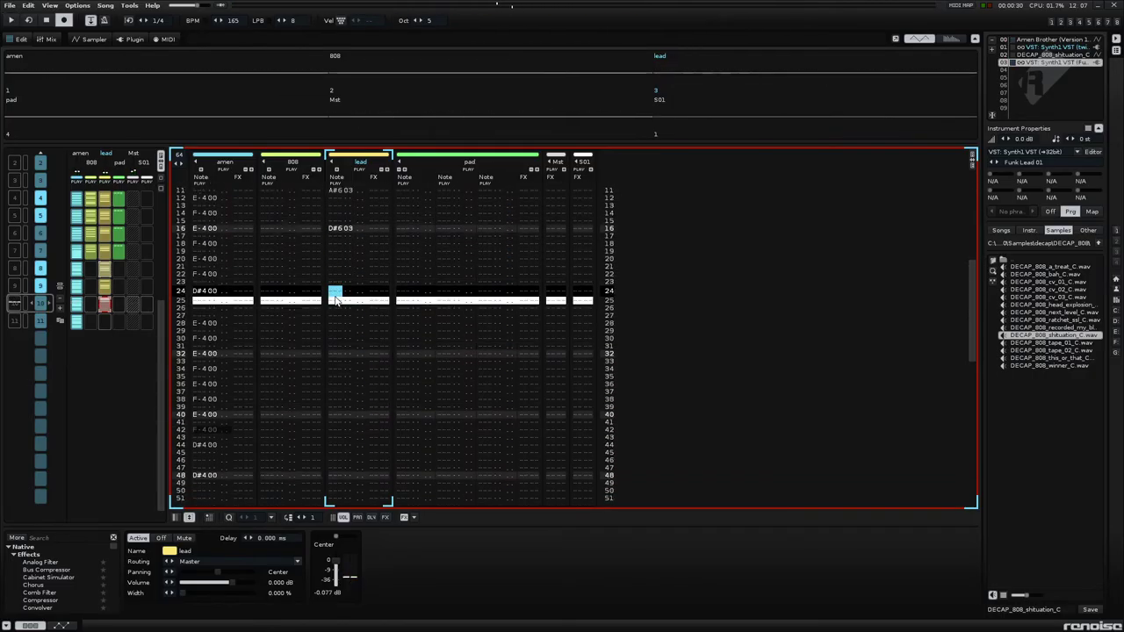
- Insert a note-off on row 20 of pattern 10's lead track and audition the phrase
{"action": "key", "text": "Up"}
{"action": "key", "text": "Up"}
{"action": "key", "text": "Up"}
{"action": "key", "text": "Up"}
{"action": "key", "text": "Up"}
{"action": "key", "text": "Up"}
{"action": "key", "text": "Down"}
{"action": "key", "text": "Caps_Lock"}
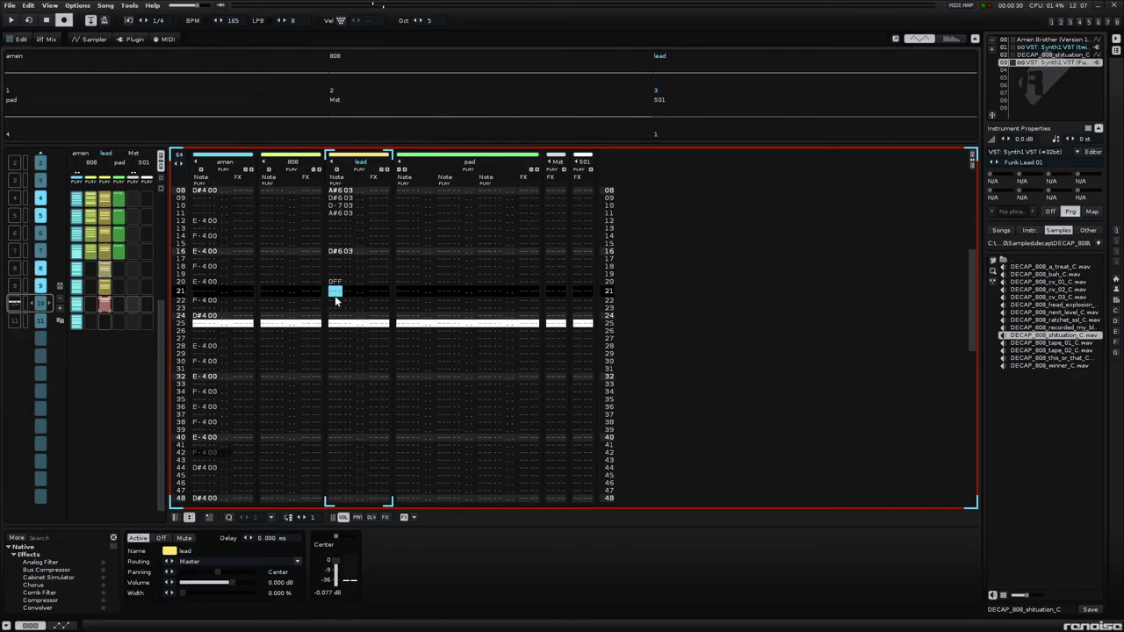
{"action": "key", "text": "space"}
{"action": "key", "text": "space"}
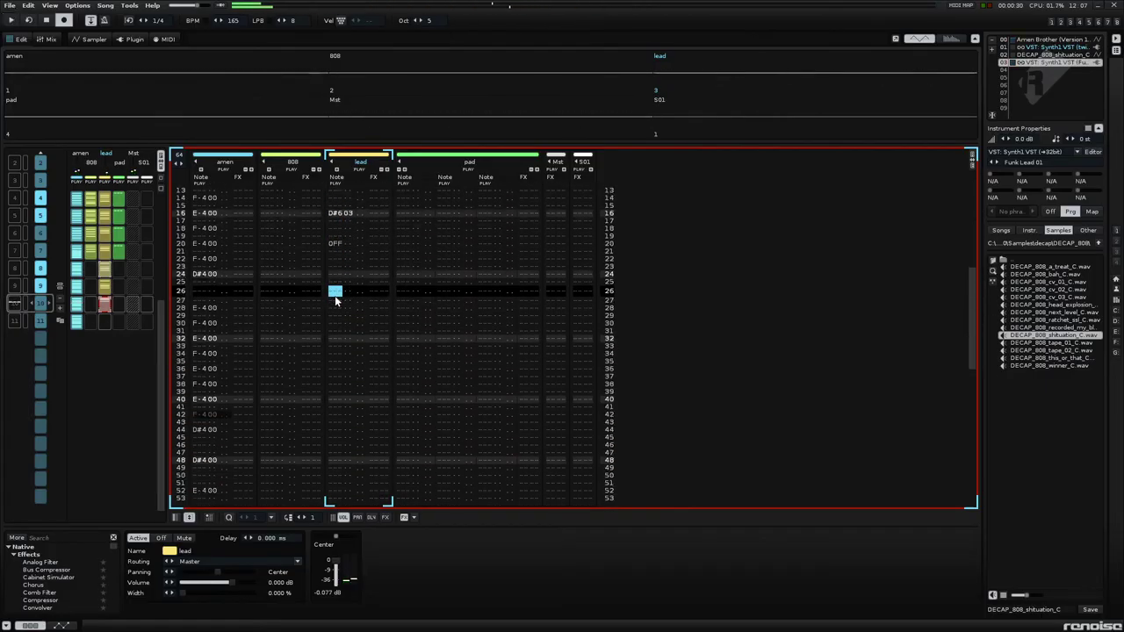
- Enter lead notes D-6, D#6 and F-6 on rows 28, 32 and 52 of pattern 10
{"action": "key", "text": "w"}
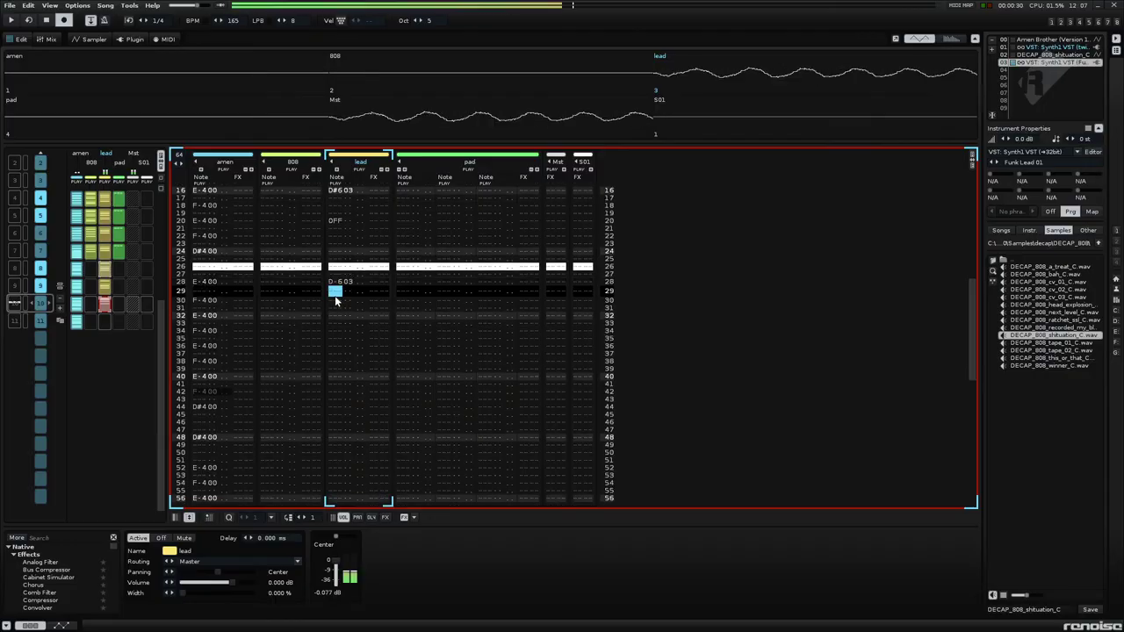
{"action": "key", "text": "Down"}
{"action": "key", "text": "Down"}
{"action": "key", "text": "3"}
{"action": "key", "text": "Down"}
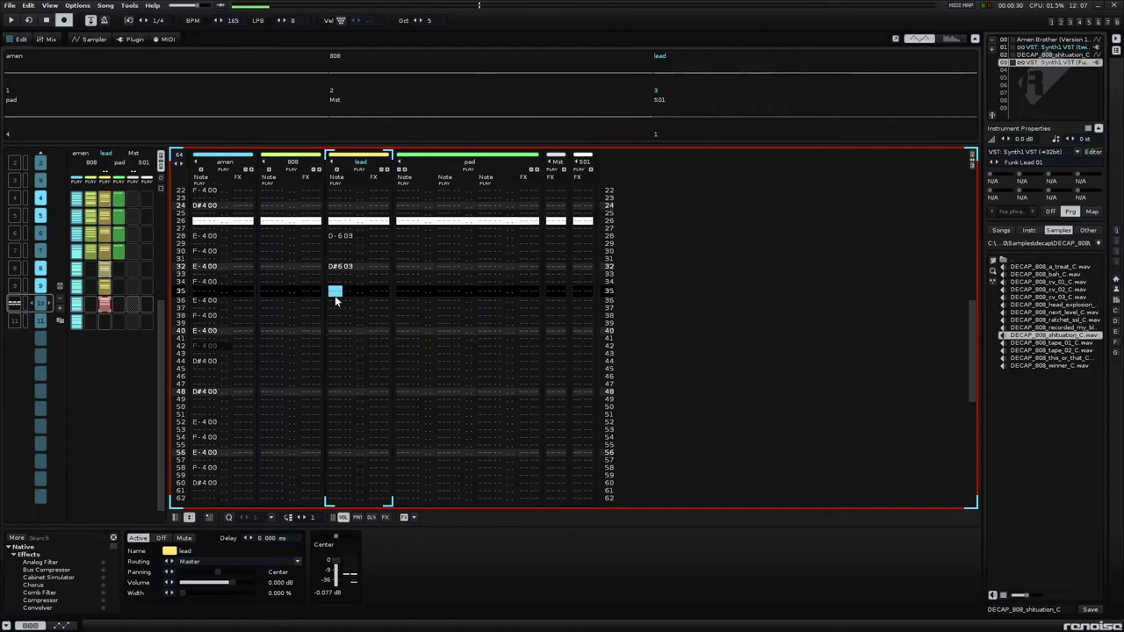
{"action": "key", "text": "space"}
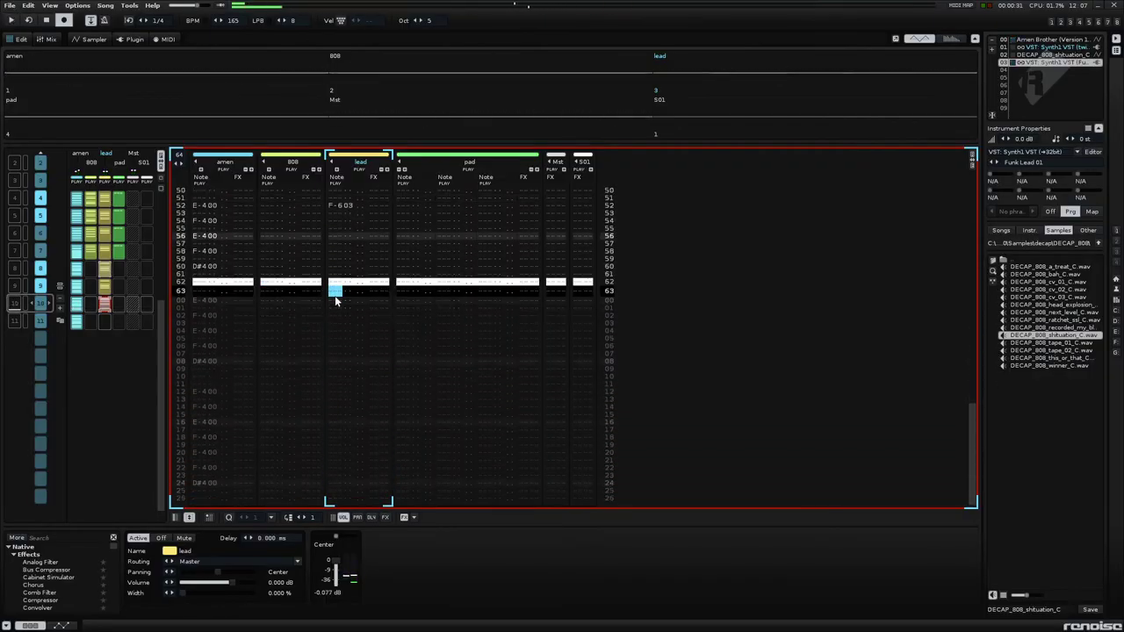
- Enter F-6, D#6 and A#5 on rows 20, 24 and 28 of pattern 11's lead track, with a note-off on row 30
{"action": "key", "text": "space"}
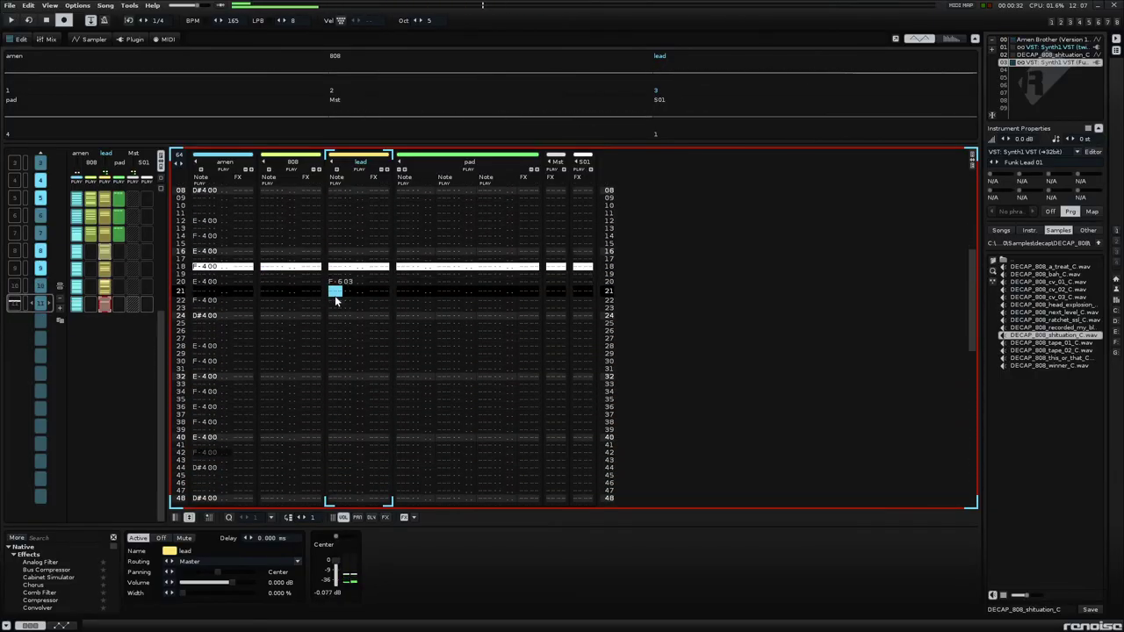
{"action": "key", "text": "r"}
{"action": "key", "text": "3"}
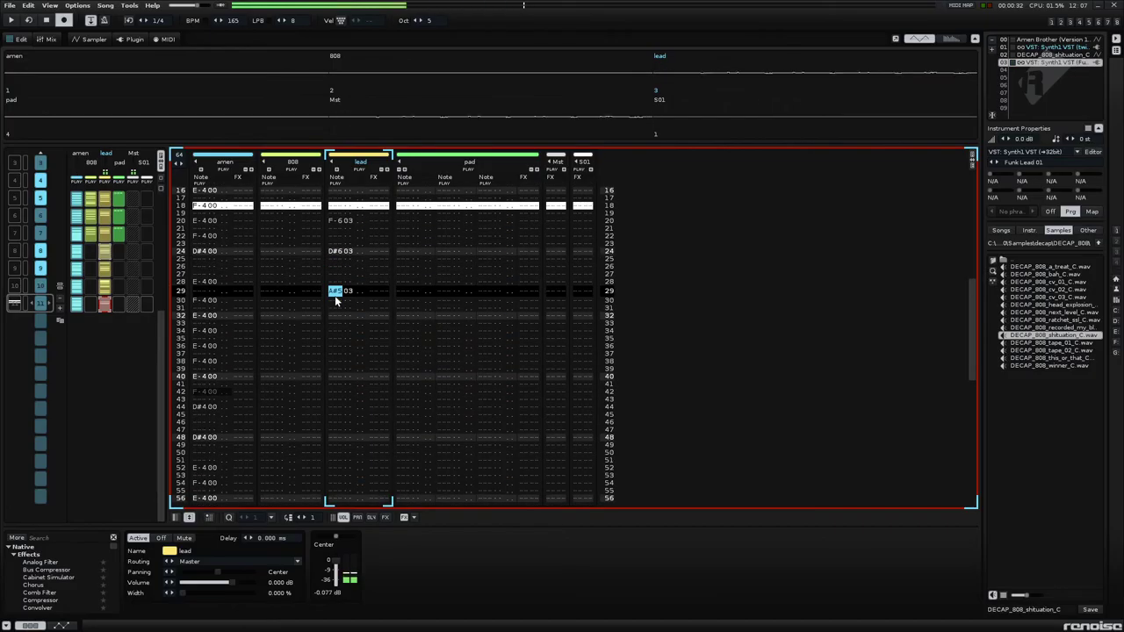
{"action": "key", "text": "y"}
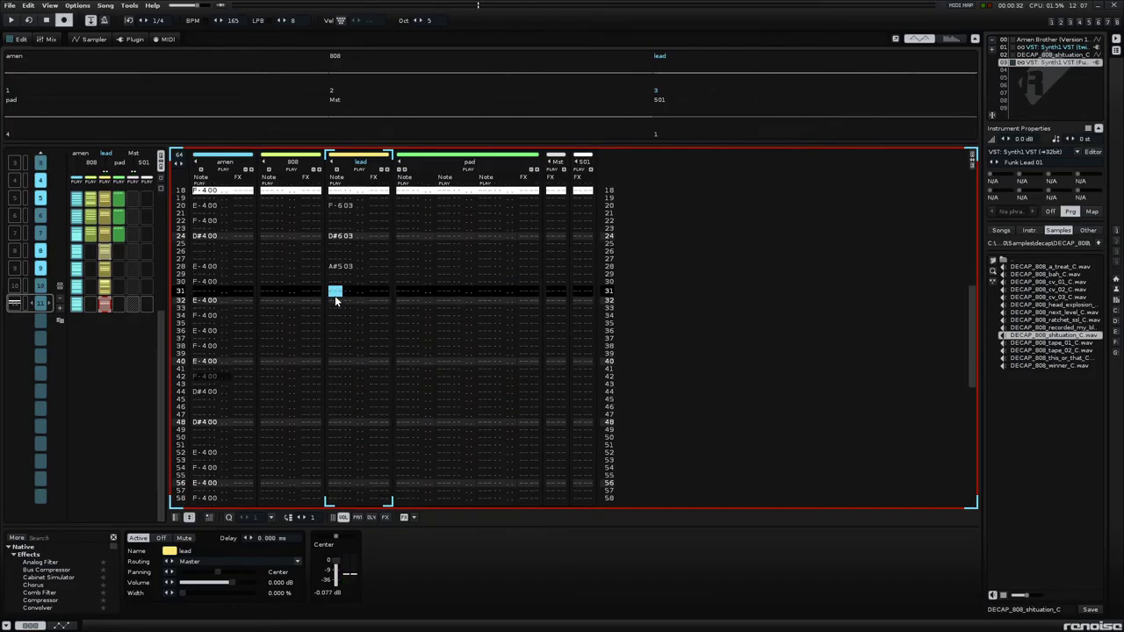
{"action": "key", "text": "Caps_Lock"}
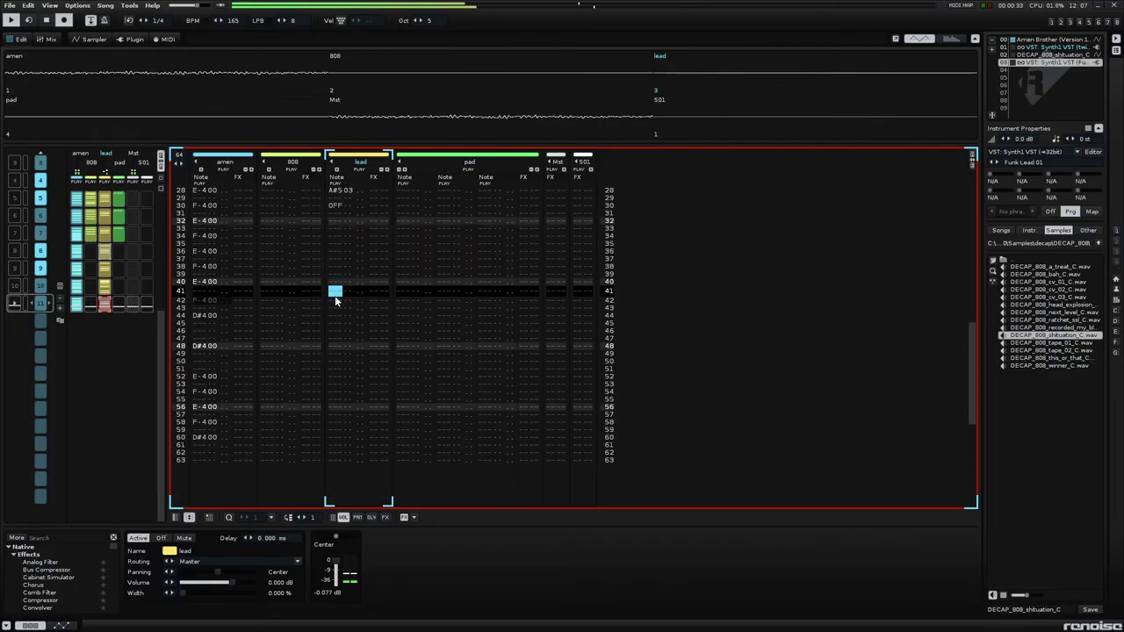
- Return to pattern 0 and play the song through into pattern 8
{"action": "key", "text": "ctrl+Up"}
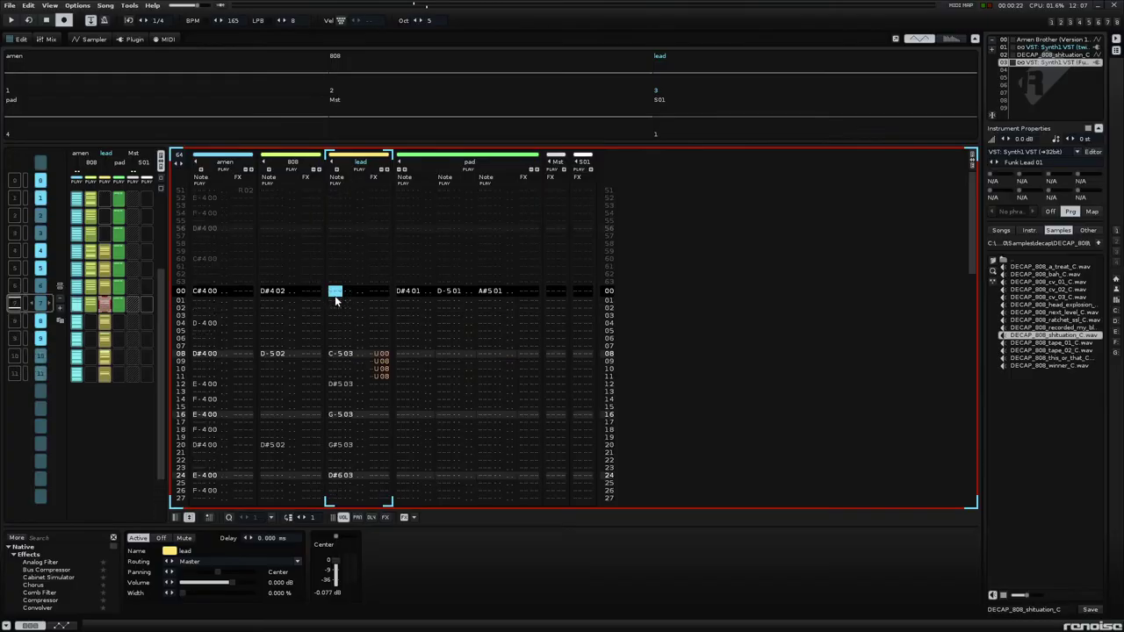
{"action": "key", "text": "ctrl+Up"}
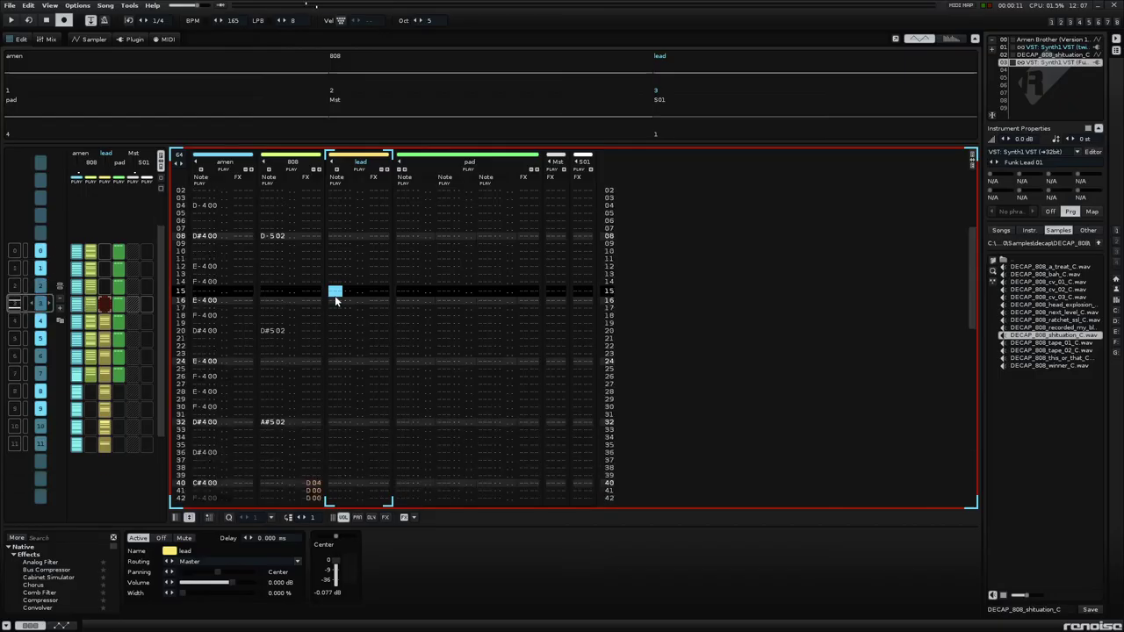
{"action": "key", "text": "ctrl+Down"}
{"action": "key", "text": "ctrl+Down"}
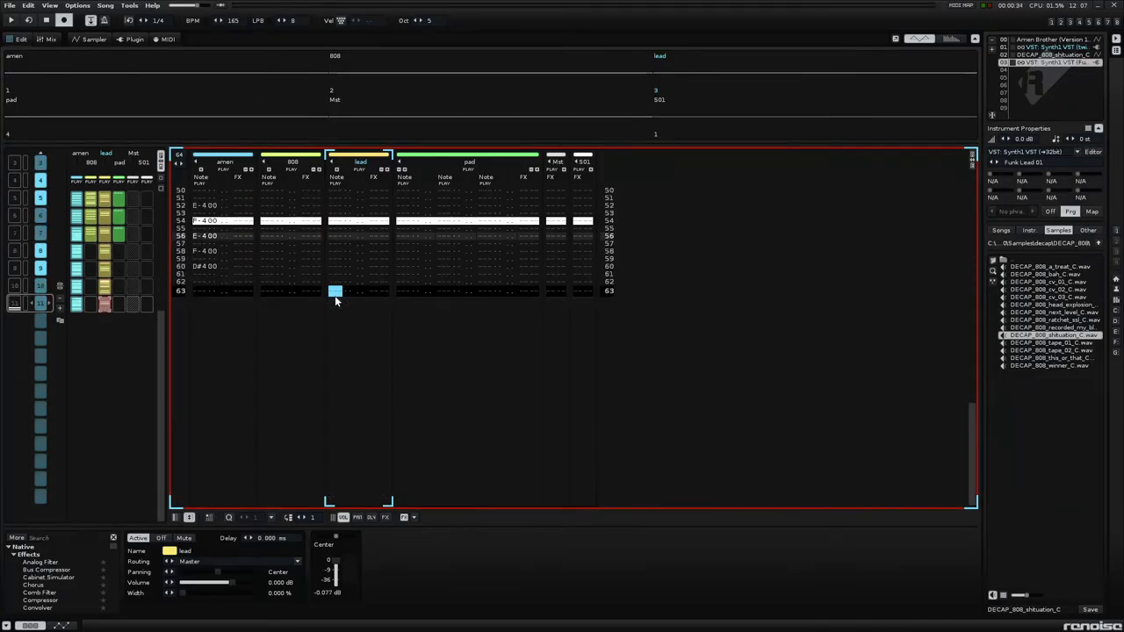
{"action": "key", "text": "ctrl+Up"}
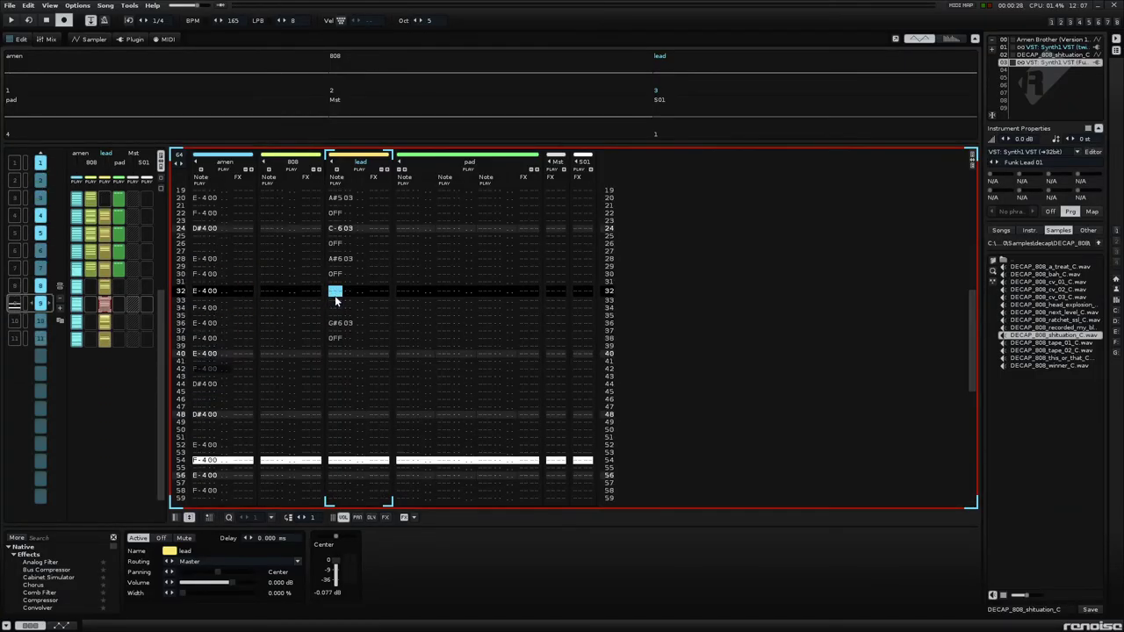
{"action": "key", "text": "ctrl+Up"}
{"action": "key", "text": "ctrl+Up"}
{"action": "key", "text": "ctrl+Up"}
{"action": "key", "text": "ctrl+Up"}
{"action": "key", "text": "ctrl+Up"}
{"action": "key", "text": "ctrl+Up"}
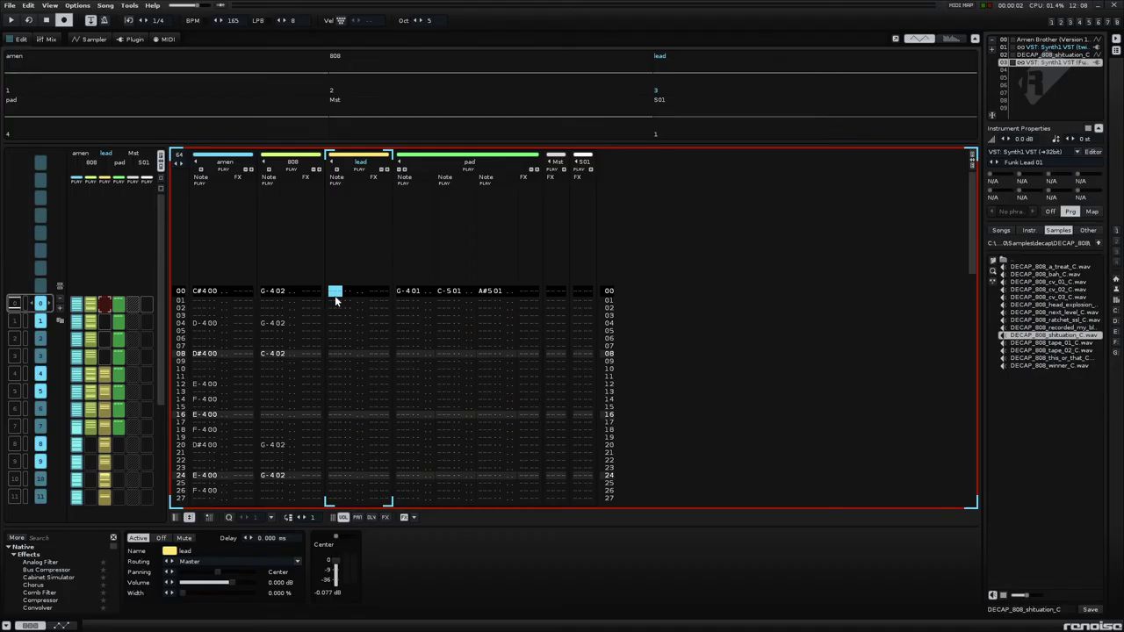
{"action": "key", "text": "space"}
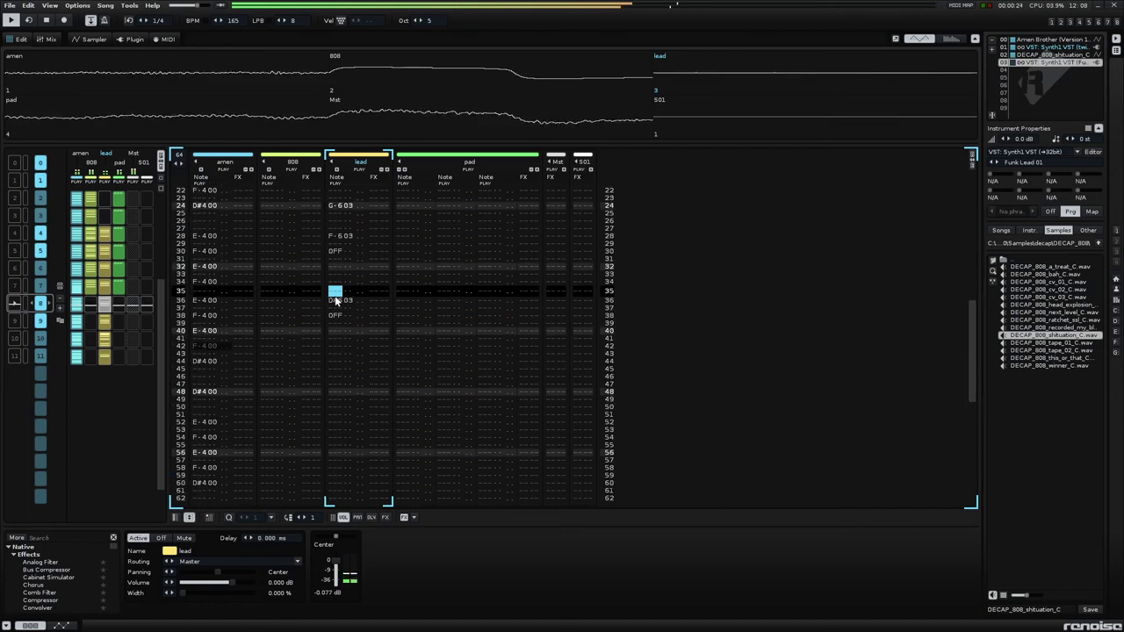
{"action": "key", "text": "space"}
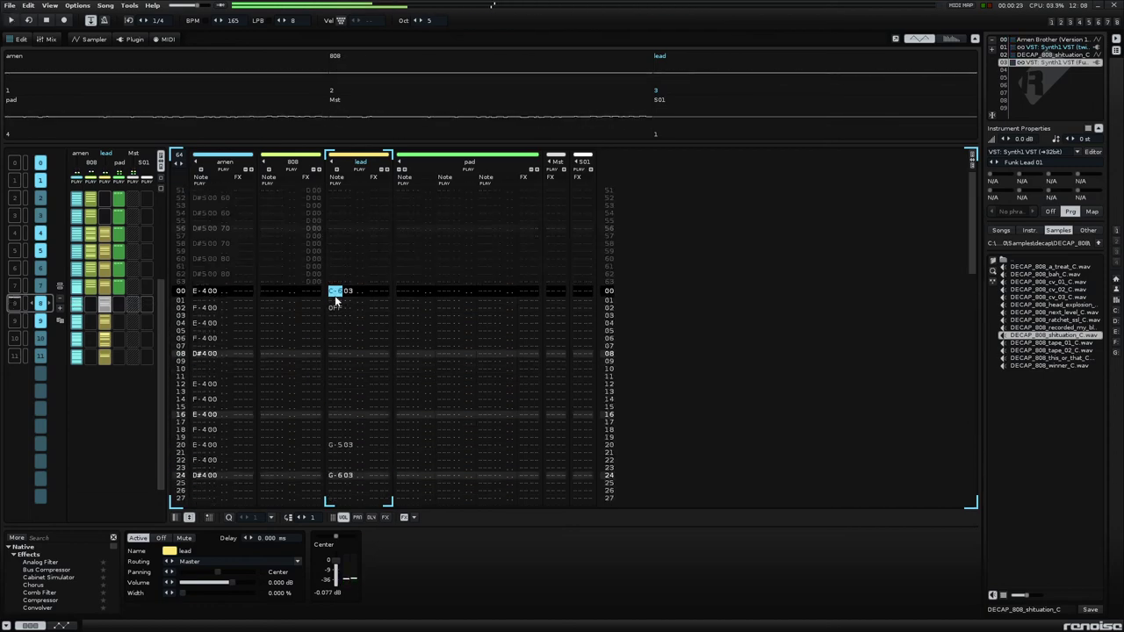
- Insert note-offs on row 0 of pattern 8 in the 808 track and in all three pad note columns
{"action": "key", "text": "Left"}
{"action": "key", "text": "Left"}
{"action": "key", "text": "Left"}
{"action": "key", "text": "Left"}
{"action": "key", "text": "Escape"}
{"action": "key", "text": "Home"}
{"action": "key", "text": "Caps_Lock"}
{"action": "key", "text": "Up"}
{"action": "key", "text": "Right"}
{"action": "key", "text": "Right"}
{"action": "key", "text": "Right"}
{"action": "key", "text": "Right"}
{"action": "key", "text": "Right"}
{"action": "key", "text": "Right"}
{"action": "key", "text": "Right"}
{"action": "key", "text": "Right"}
{"action": "key", "text": "Right"}
{"action": "key", "text": "Right"}
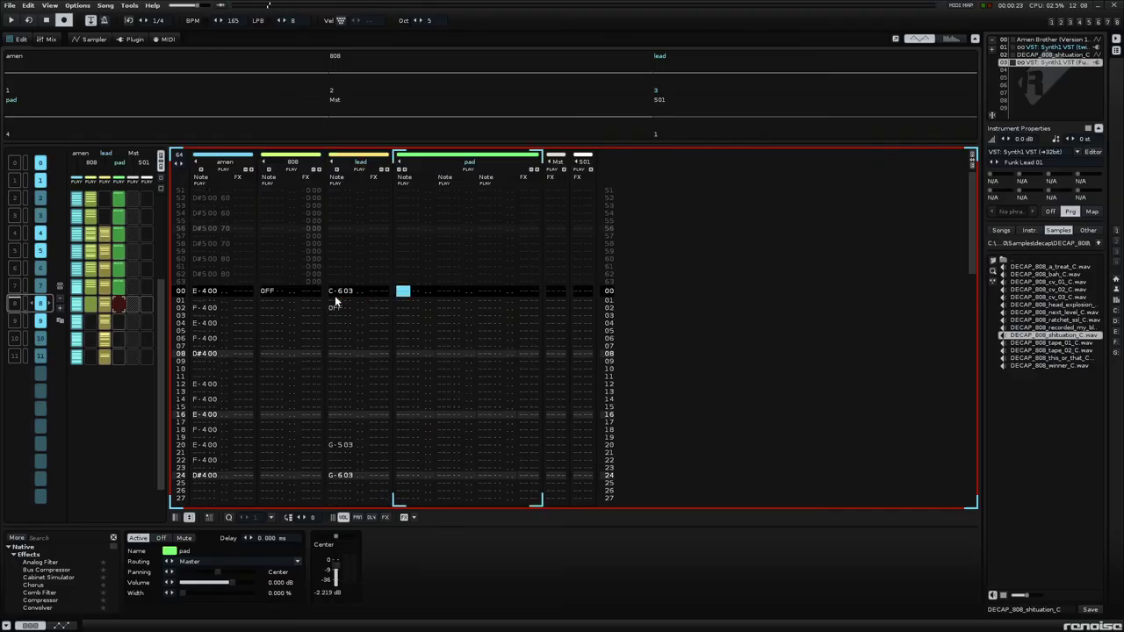
{"action": "key", "text": "Caps_Lock"}
{"action": "key", "text": "Right"}
{"action": "key", "text": "Right"}
{"action": "key", "text": "Right"}
{"action": "key", "text": "Right"}
{"action": "key", "text": "Right"}
{"action": "key", "text": "Right"}
{"action": "key", "text": "Caps_Lock"}
- Play from the end of pattern 7 to audition the transition into patterns 8 to 11
{"action": "key", "text": "Page_Up"}
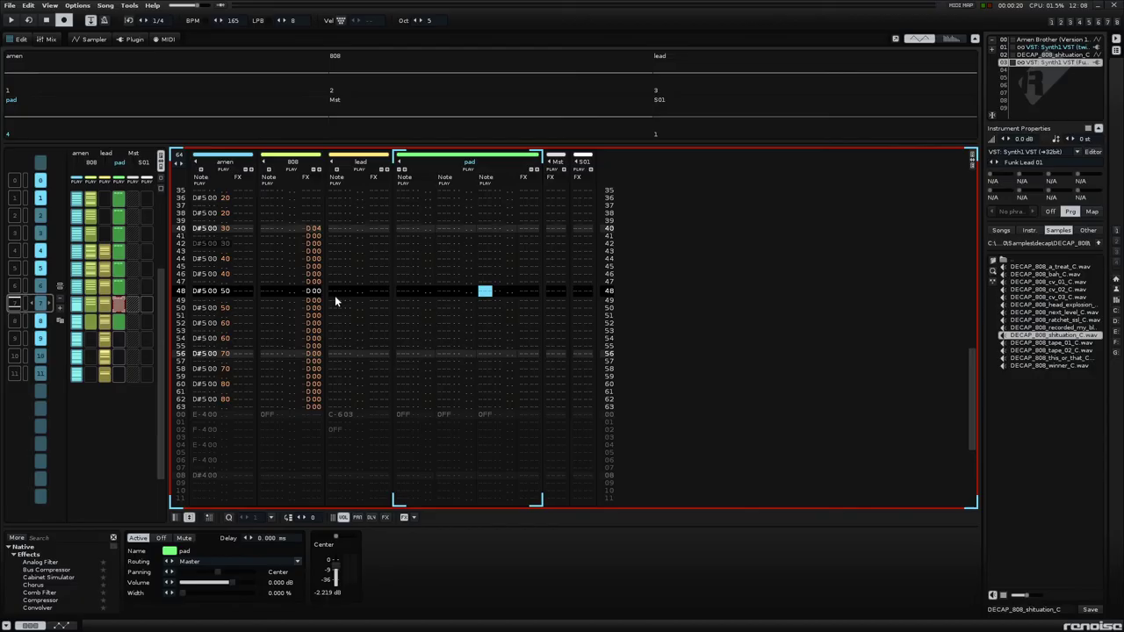
{"action": "key", "text": "space"}
{"action": "key", "text": "Up"}
{"action": "key", "text": "Up"}
{"action": "key", "text": "Up"}
{"action": "key", "text": "Up"}
{"action": "key", "text": "Up"}
{"action": "key", "text": "Up"}
{"action": "key", "text": "Up"}
{"action": "key", "text": "Up"}
{"action": "key", "text": "Up"}
{"action": "key", "text": "Up"}
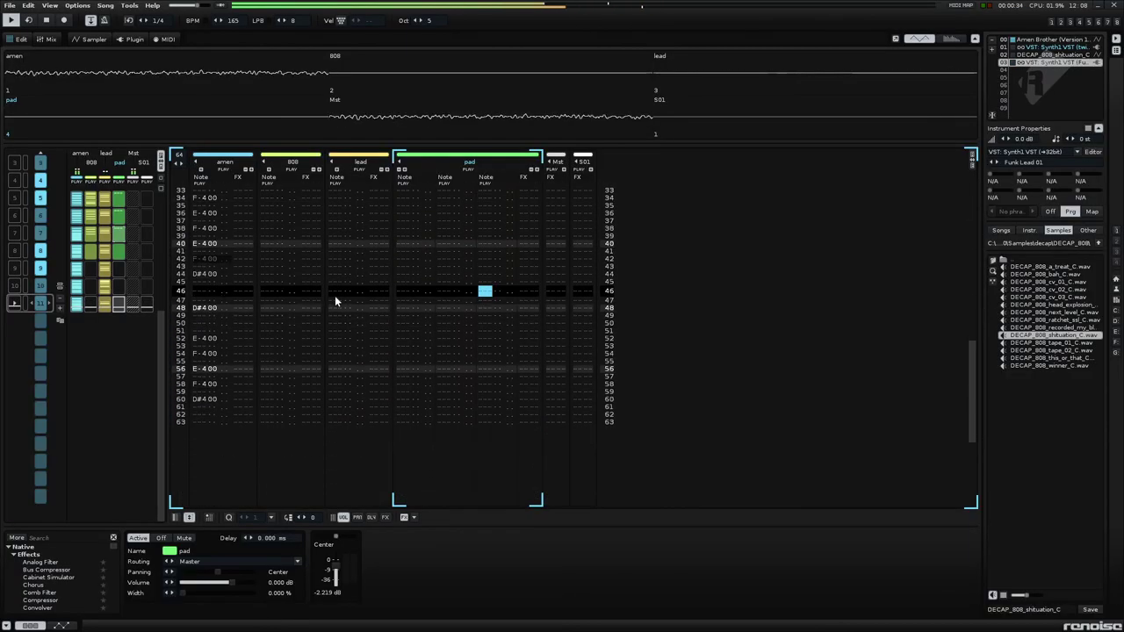
{"action": "key", "text": "space"}
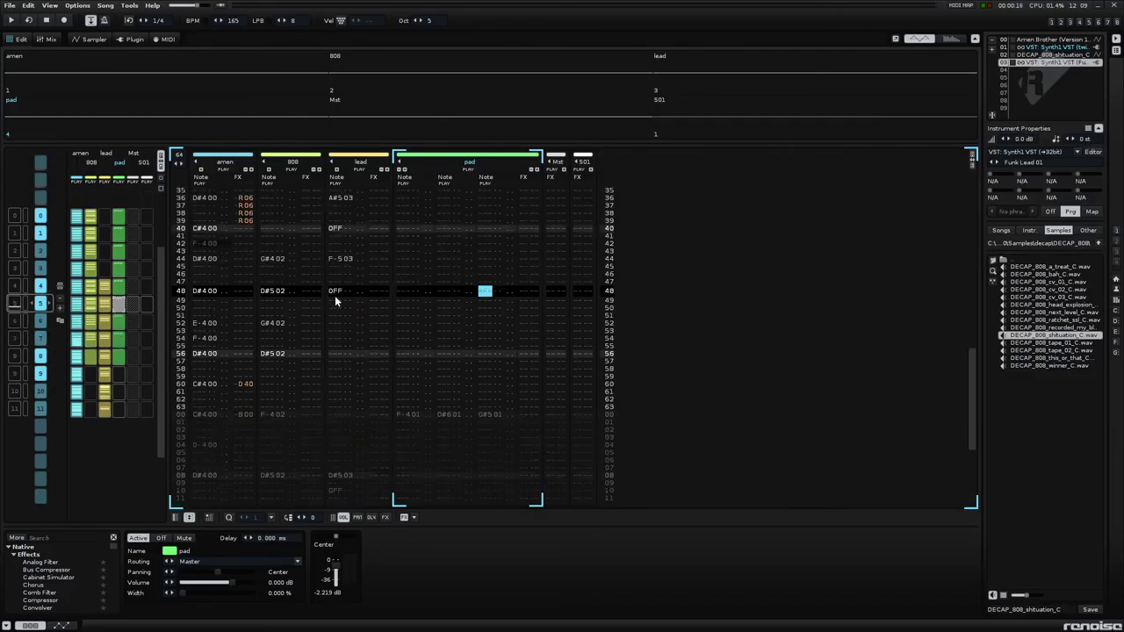
- Return to the first row of pattern 0 and move the cursor to the 808 track's effect column
{"action": "key", "text": "F5"}
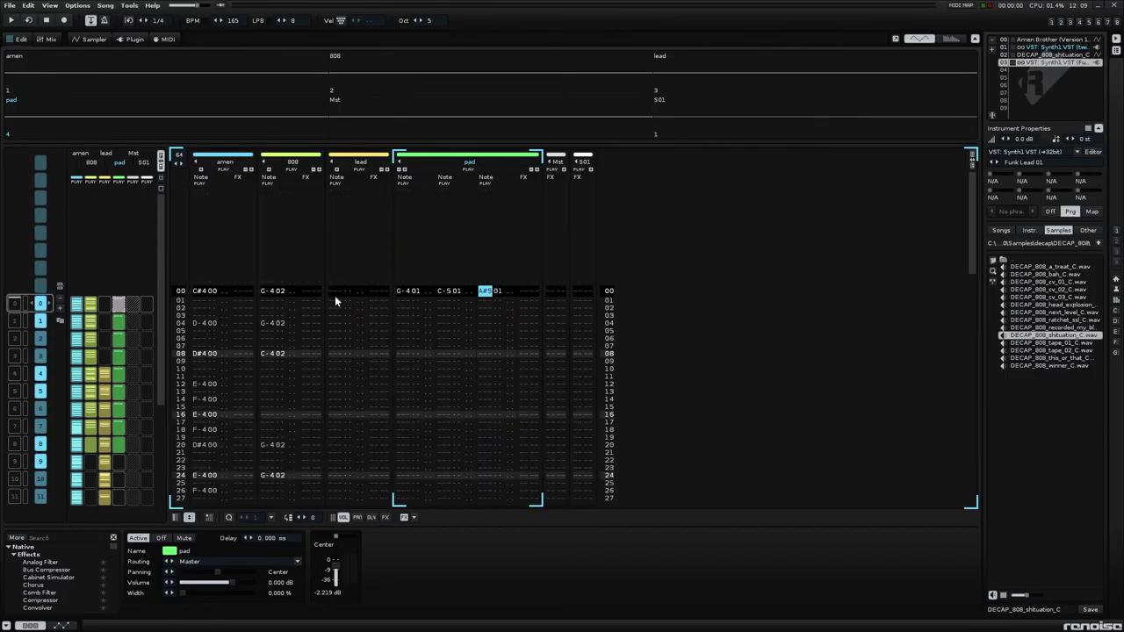
{"action": "key", "text": "Left"}
{"action": "key", "text": "Left"}
{"action": "key", "text": "Left"}
{"action": "key", "text": "Left"}
{"action": "key", "text": "Left"}
{"action": "key", "text": "Left"}
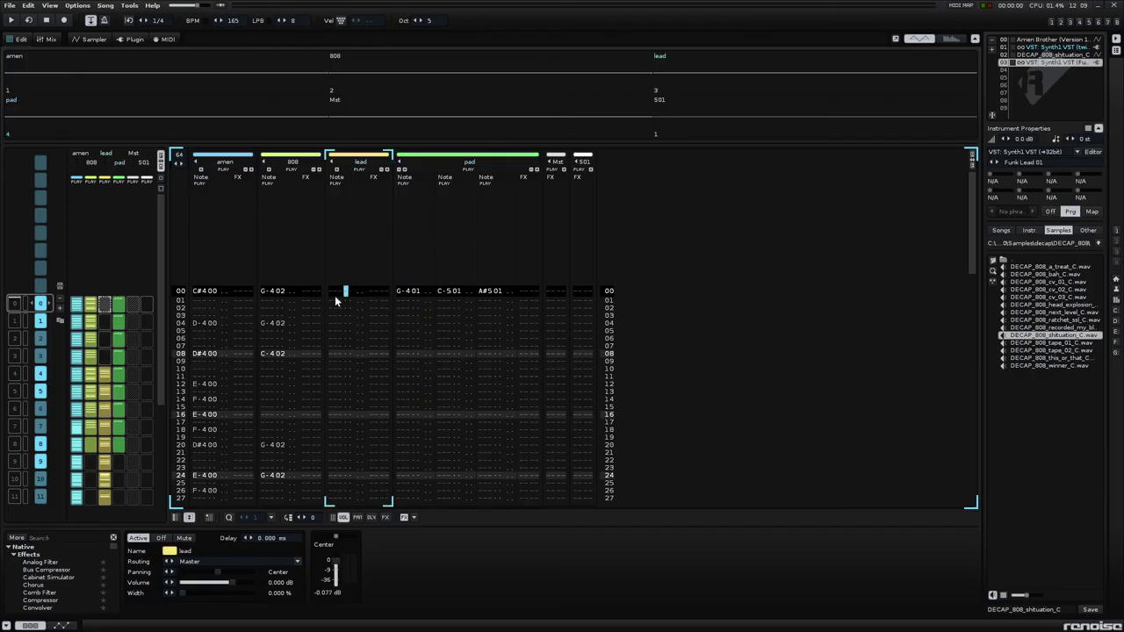
{"action": "key", "text": "Left"}
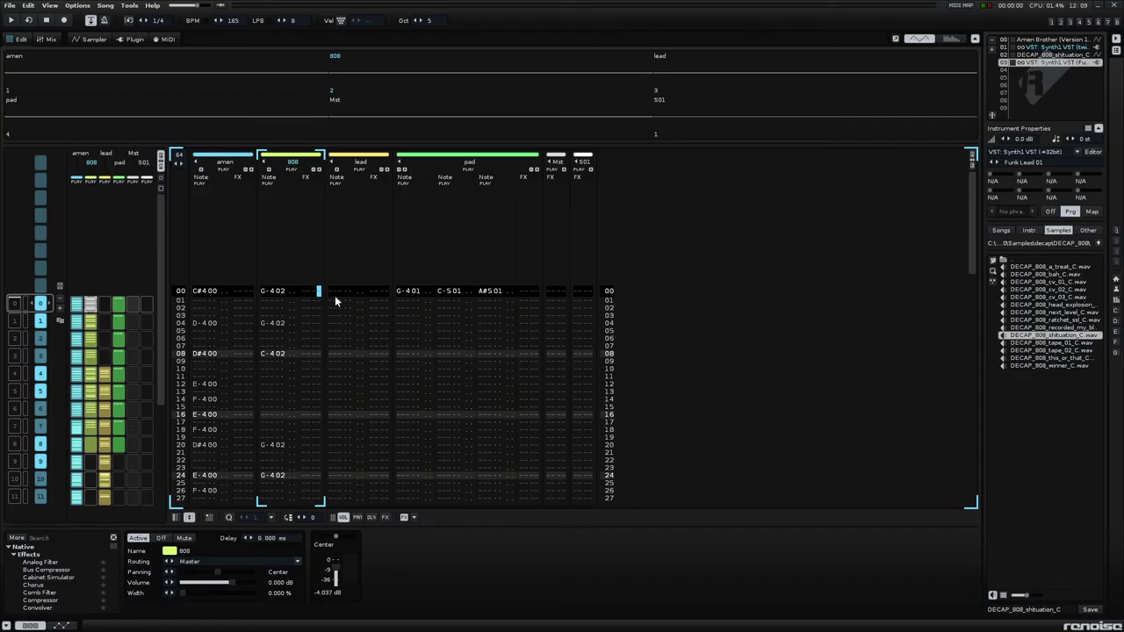